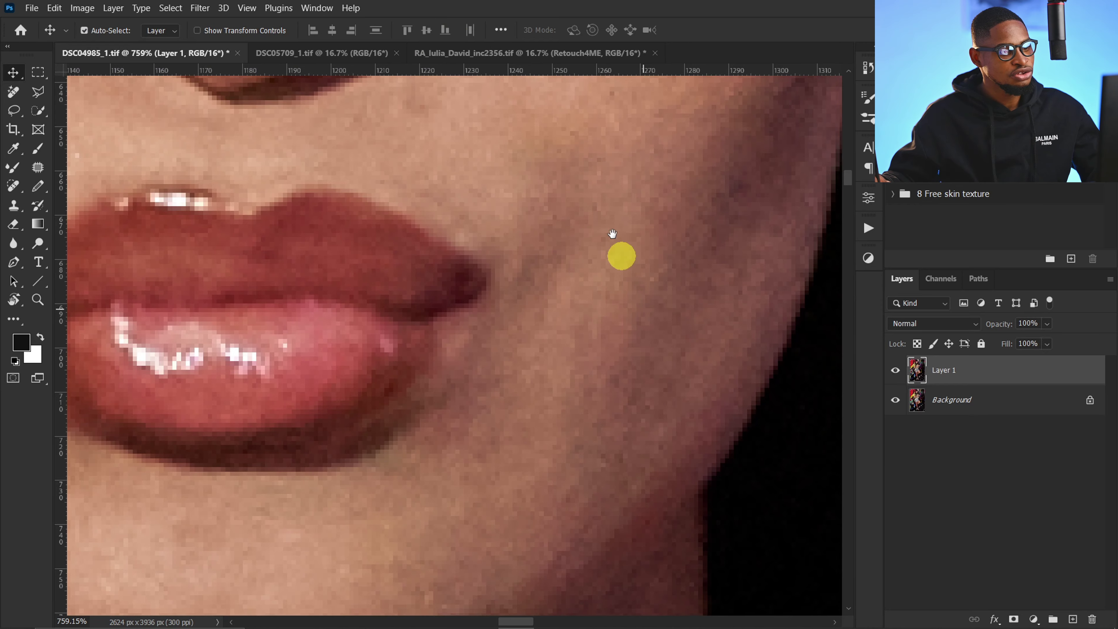
Open the Imagenomic Noiseware filter for Layer 1.
{"action": "left_click_drag", "start_coordinate": [647, 284], "coordinate": [556, 67]}
{"action": "left_click_drag", "start_coordinate": [629, 296], "coordinate": [522, 304]}
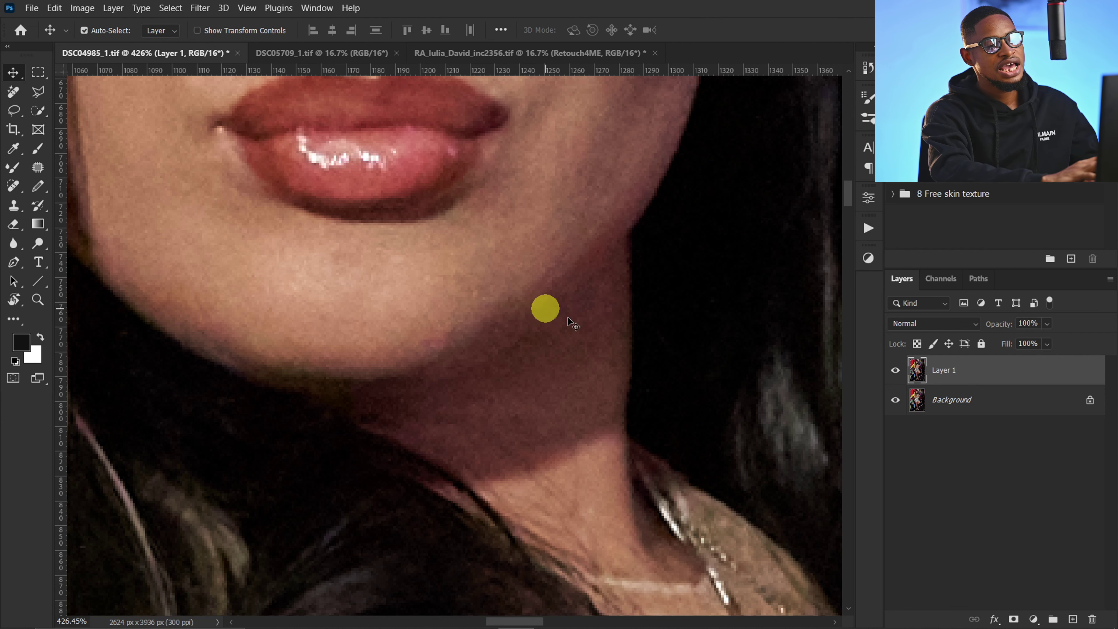
{"action": "left_click", "coordinate": [961, 372]}
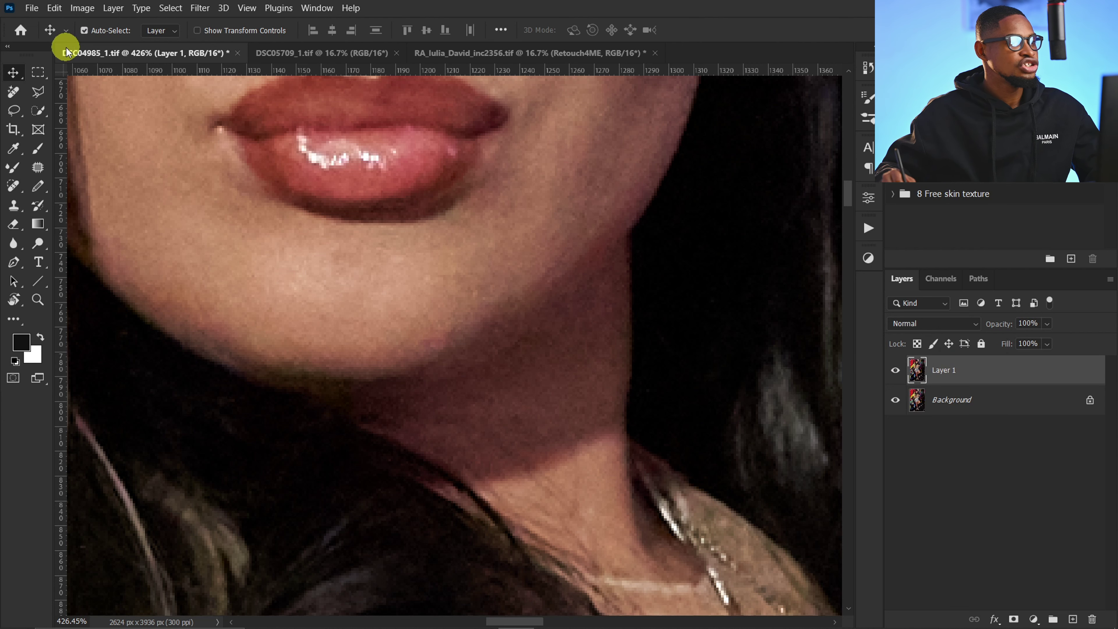
{"action": "left_click", "coordinate": [200, 8]}
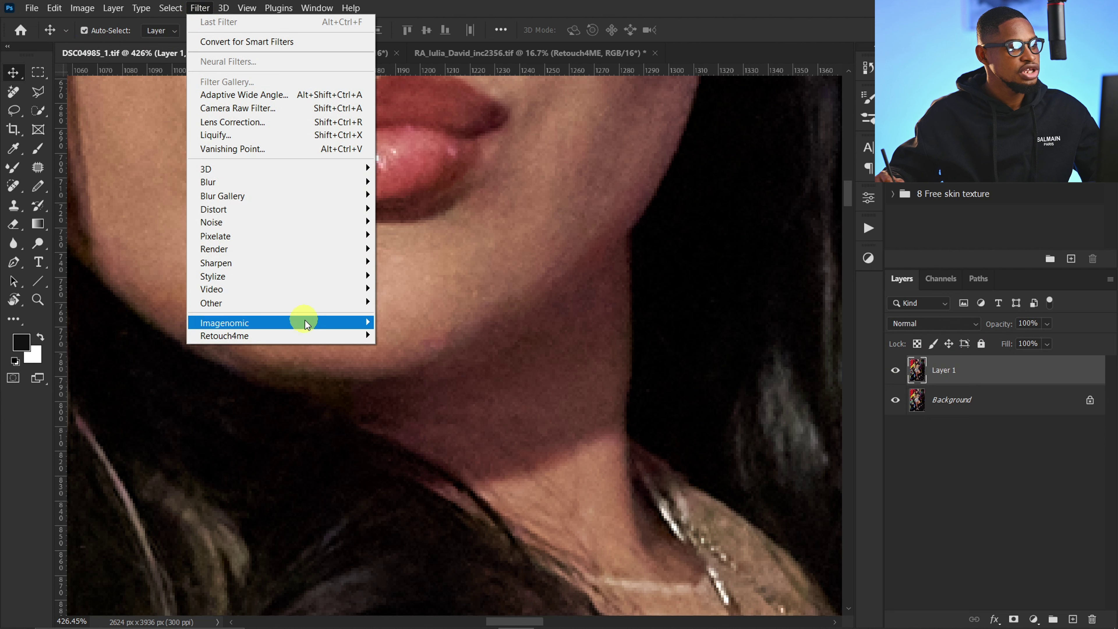
{"action": "mouse_move", "coordinate": [311, 321]}
{"action": "left_click", "coordinate": [410, 322]}
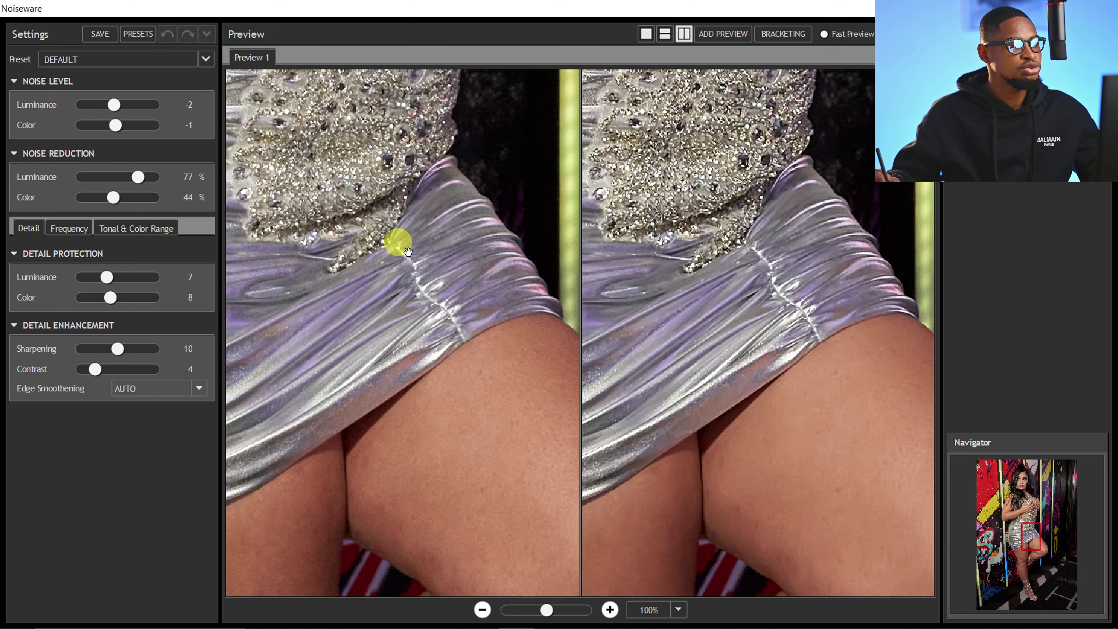
Examine the original and denoised previews from the dress up to the face, enlarging the lips and chin to 200%.
{"action": "left_click_drag", "start_coordinate": [519, 323], "coordinate": [534, 400]}
{"action": "left_click_drag", "start_coordinate": [423, 173], "coordinate": [583, 399]}
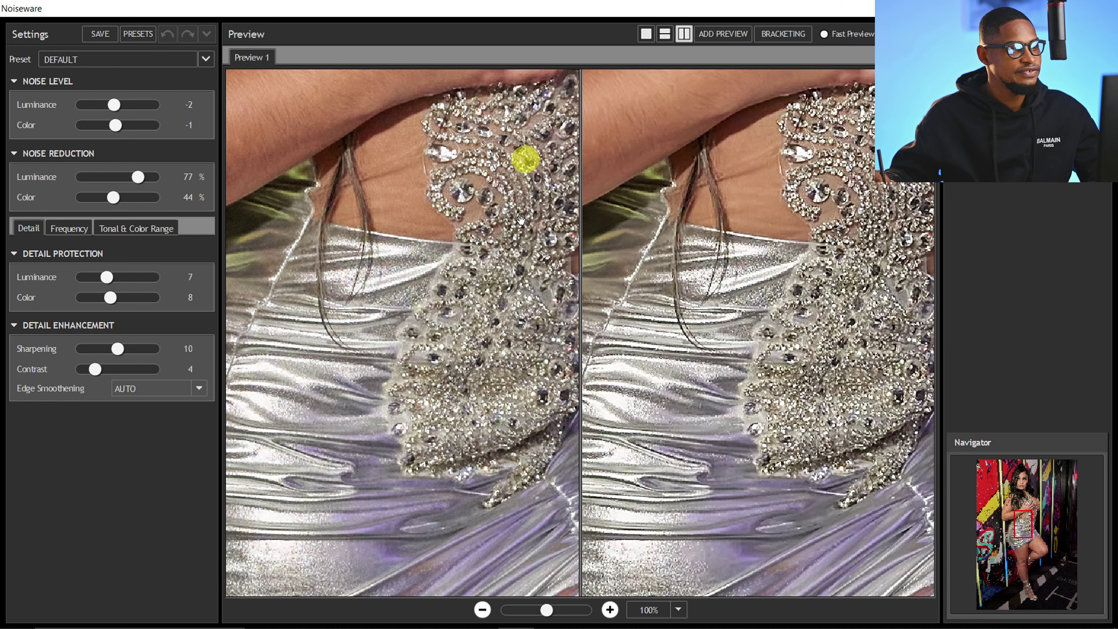
{"action": "left_click_drag", "start_coordinate": [525, 159], "coordinate": [510, 446]}
{"action": "left_click_drag", "start_coordinate": [553, 141], "coordinate": [492, 387]}
{"action": "left_click_drag", "start_coordinate": [492, 137], "coordinate": [519, 450]}
{"action": "left_click_drag", "start_coordinate": [499, 322], "coordinate": [543, 372]}
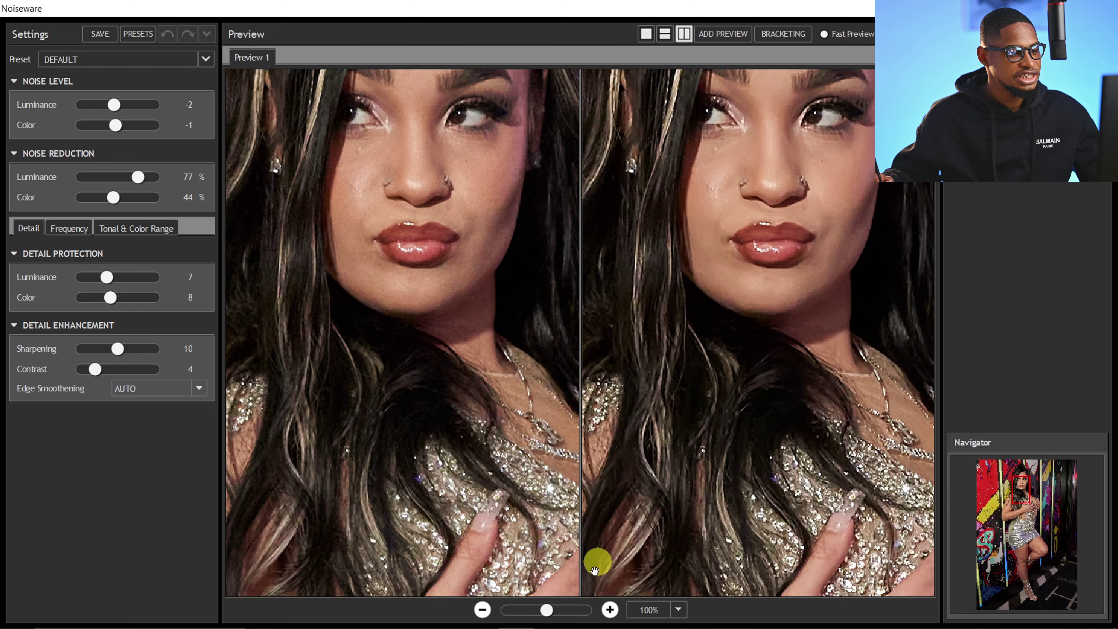
{"action": "left_click", "coordinate": [610, 610]}
{"action": "left_click_drag", "start_coordinate": [399, 192], "coordinate": [443, 209]}
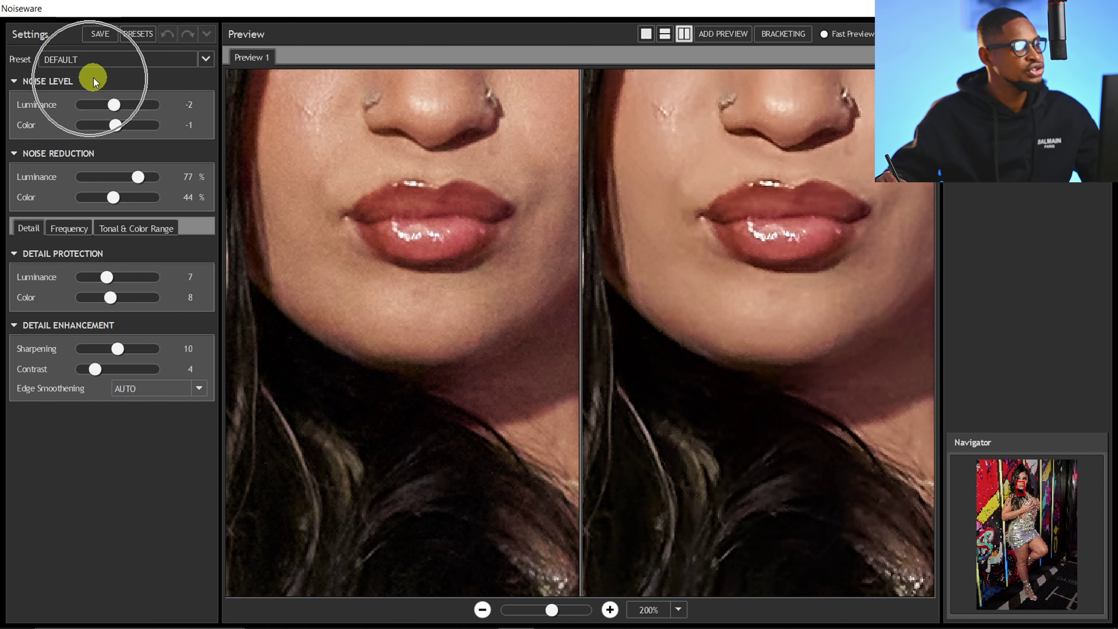
{"action": "key", "text": "ctrl"}
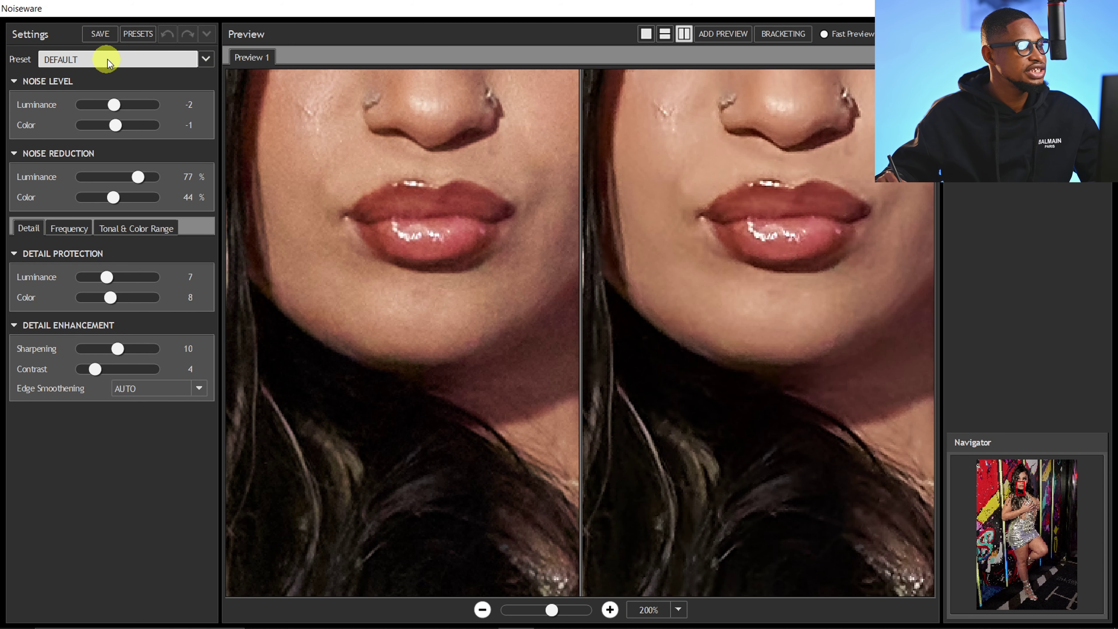
{"action": "left_click", "coordinate": [107, 59]}
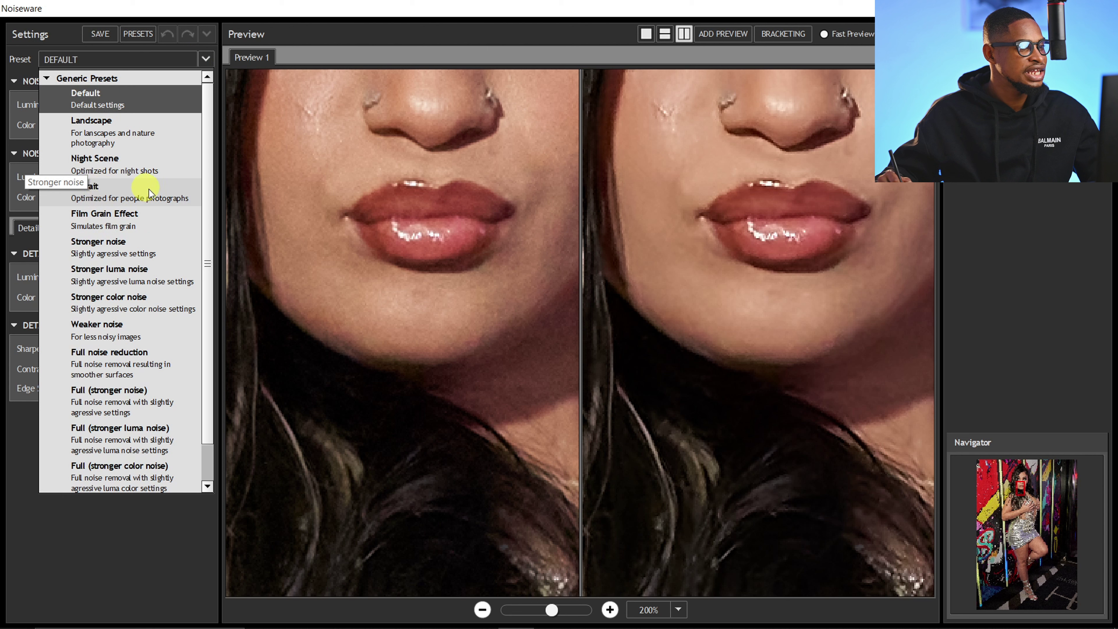
{"action": "left_click", "coordinate": [13, 118]}
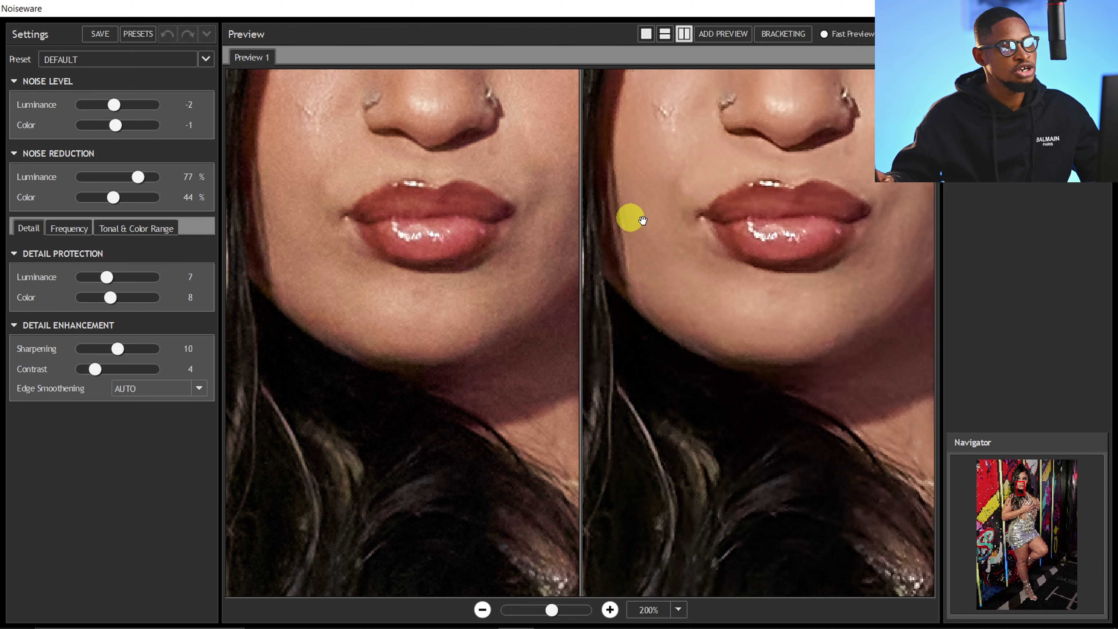
Set luminance noise level to +9, luminance and color detail protection to 15 and 13, and sharpening to 12.
{"action": "key", "text": "ctrl"}
{"action": "mouse_move", "coordinate": [117, 110]}
{"action": "left_mouse_down"}
{"action": "mouse_move", "coordinate": [108, 103]}
{"action": "mouse_move", "coordinate": [135, 103]}
{"action": "left_mouse_up"}
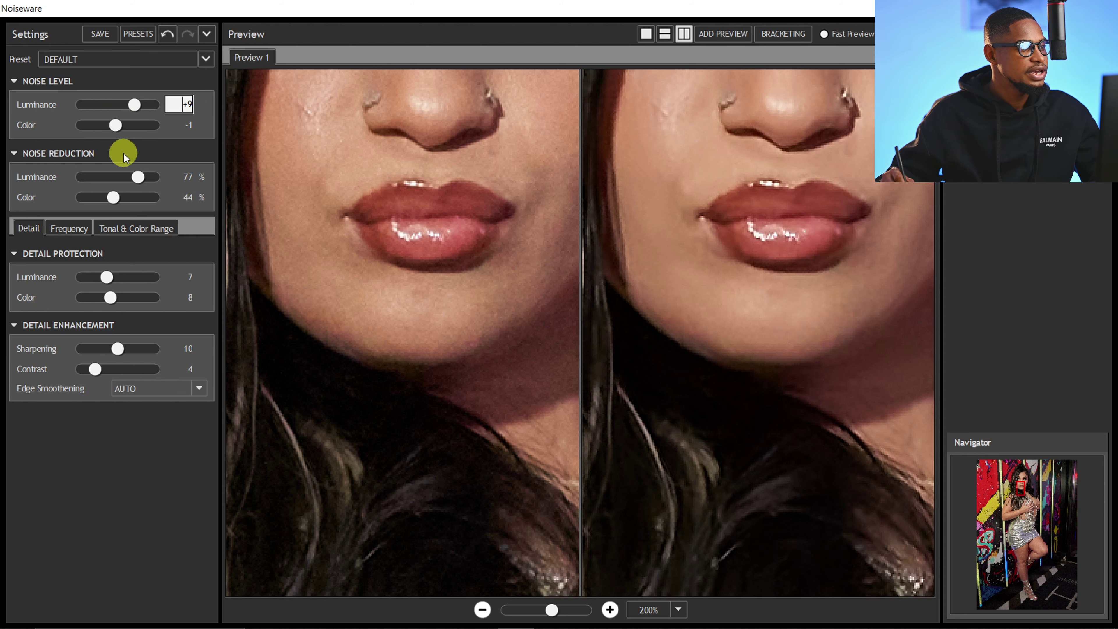
{"action": "left_click", "coordinate": [114, 276]}
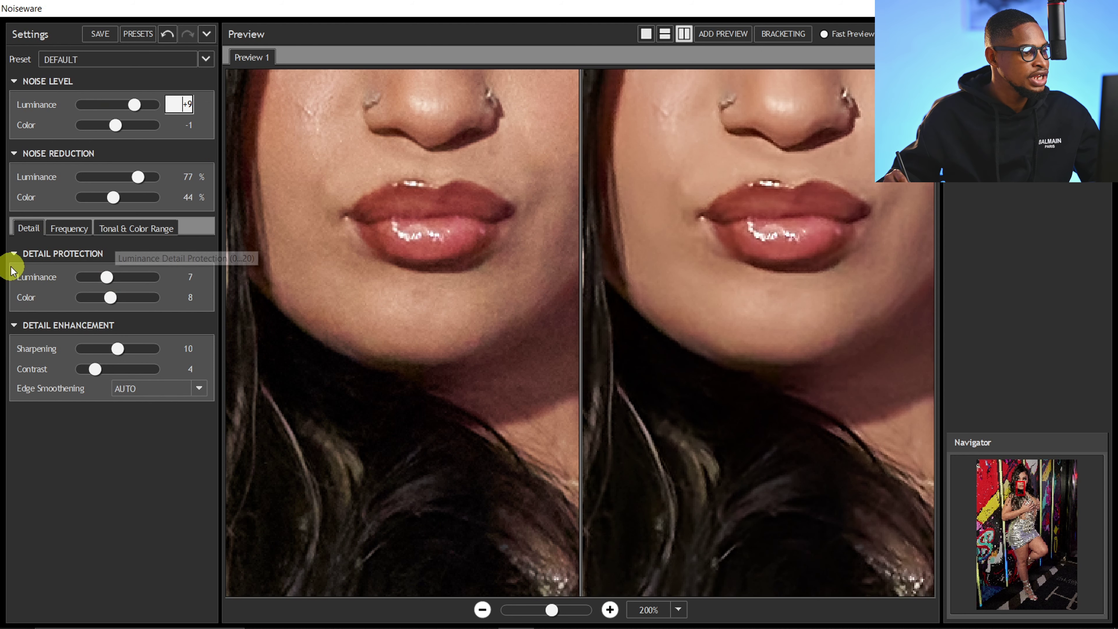
{"action": "left_click_drag", "start_coordinate": [114, 277], "coordinate": [128, 300]}
{"action": "left_click", "coordinate": [112, 299]}
{"action": "left_click", "coordinate": [123, 350]}
{"action": "mouse_move", "coordinate": [122, 348]}
{"action": "left_mouse_down"}
{"action": "mouse_move", "coordinate": [84, 348]}
{"action": "mouse_move", "coordinate": [124, 348]}
{"action": "left_mouse_up"}
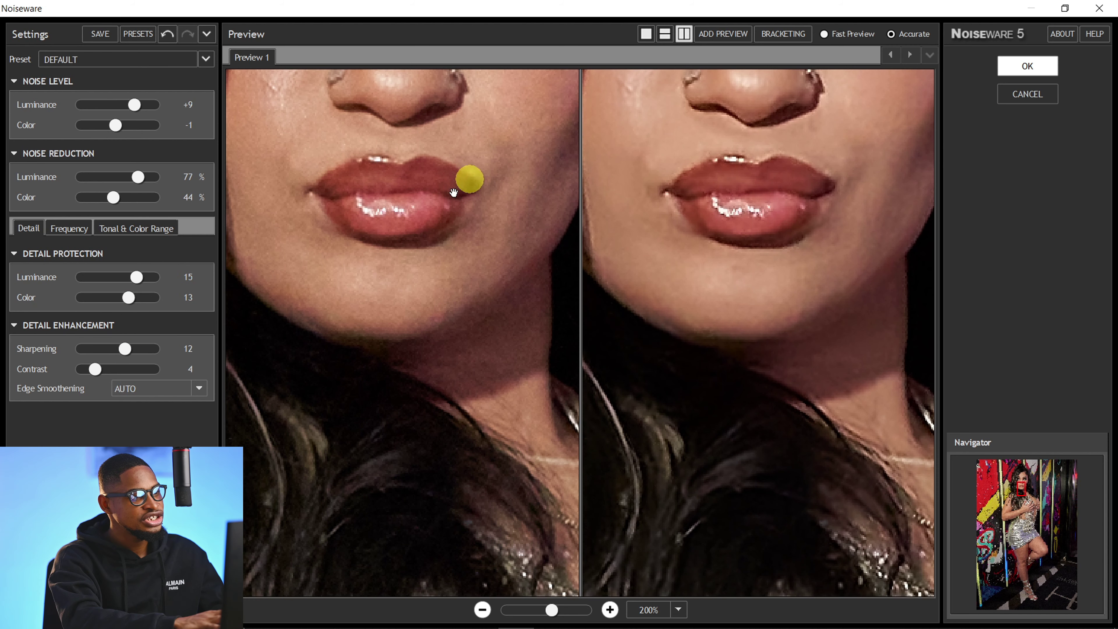
Apply the Noiseware noise reduction to Layer 1.
{"action": "key", "text": "ctrl"}
{"action": "key", "text": "ctrl"}
{"action": "key", "text": "ctrl"}
{"action": "key", "text": "ctrl"}
{"action": "key", "text": "ctrl"}
{"action": "key", "text": "ctrl"}
{"action": "key", "text": "ctrl"}
{"action": "key", "text": "ctrl"}
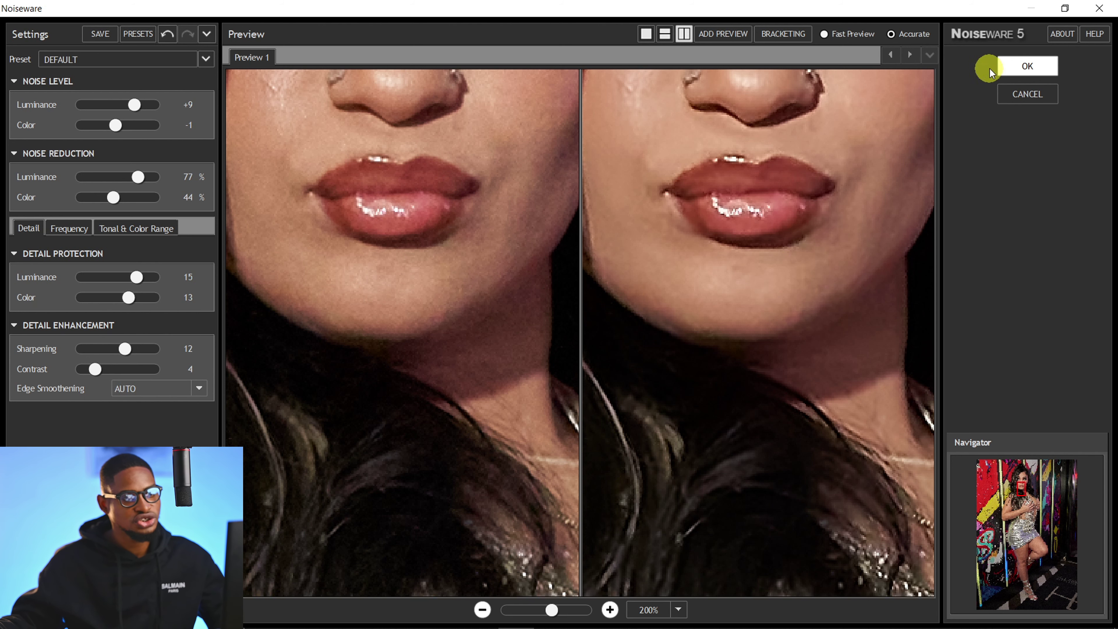
{"action": "left_click", "coordinate": [1027, 66]}
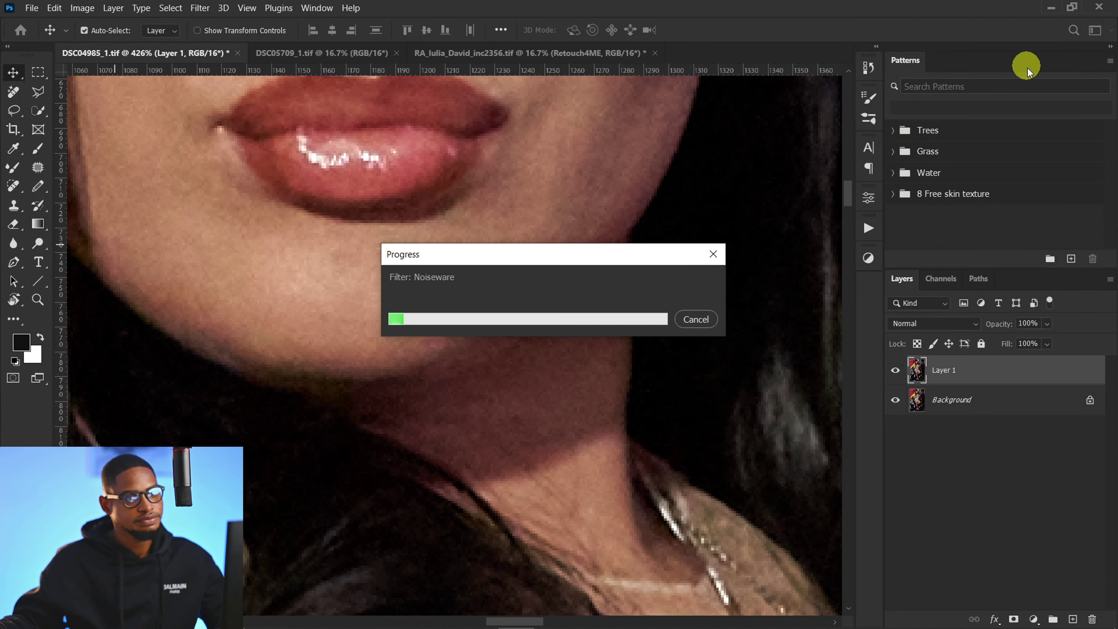
{"action": "left_click", "coordinate": [599, 313]}
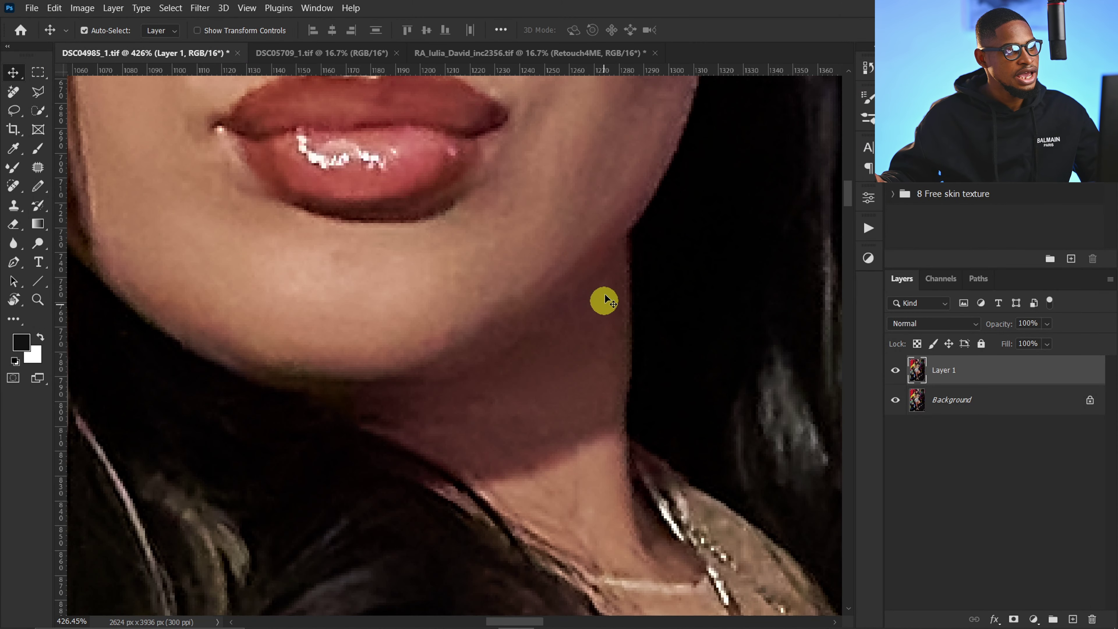
Compare the face and chin skin with Layer 1 hidden and shown to examine the effect of the noise reduction.
{"action": "key", "text": "z"}
{"action": "left_click_drag", "start_coordinate": [495, 257], "coordinate": [405, 280]}
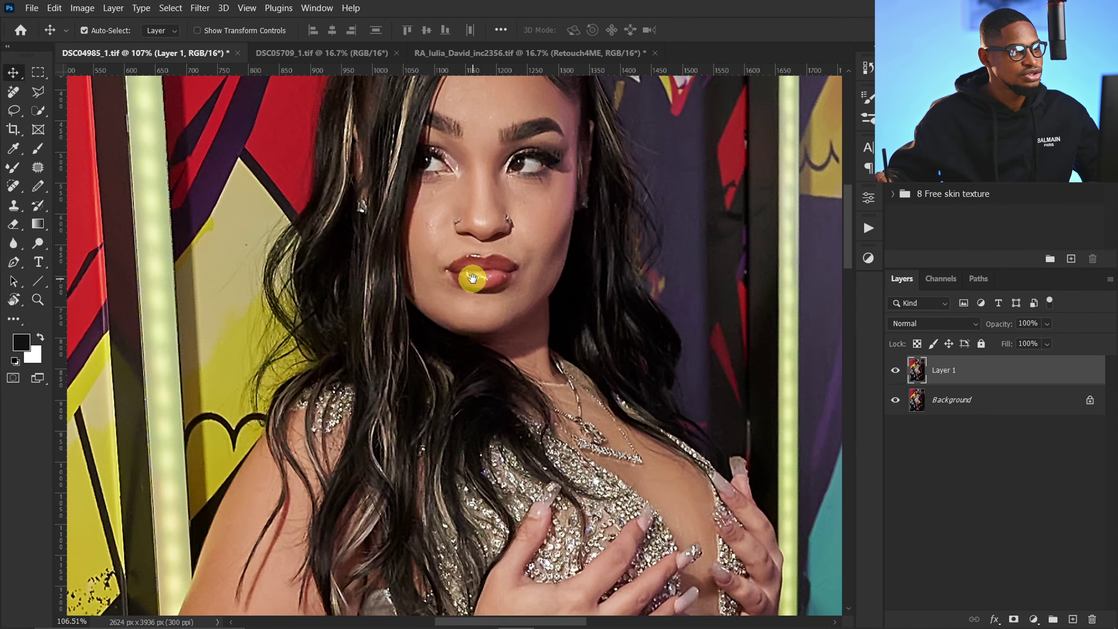
{"action": "key", "text": "z"}
{"action": "left_click_drag", "start_coordinate": [519, 224], "coordinate": [567, 225]}
{"action": "left_click", "coordinate": [899, 372]}
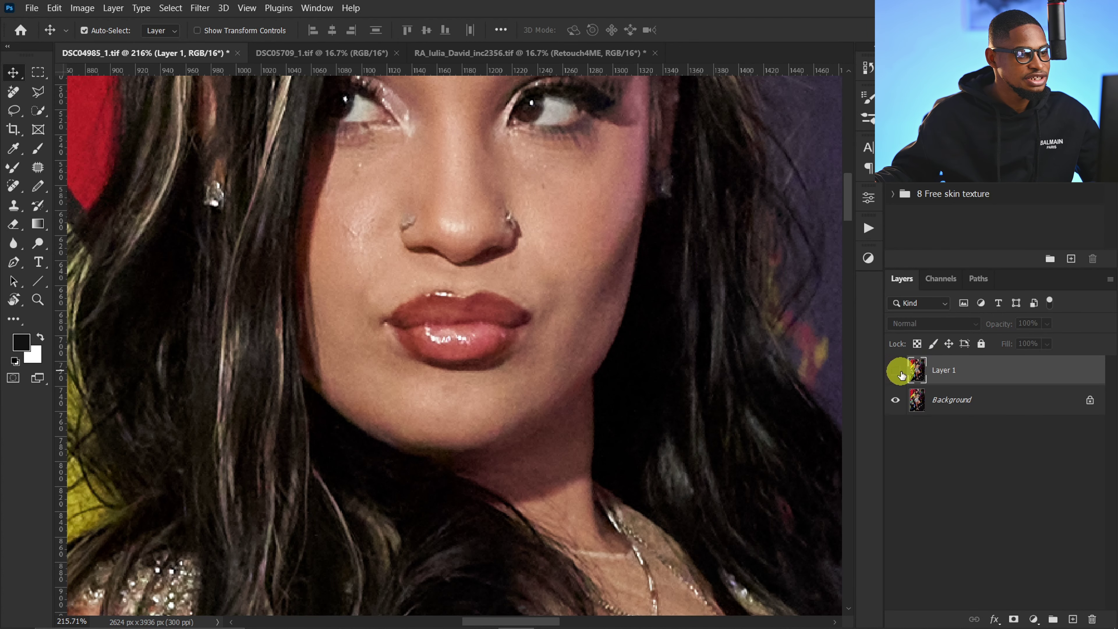
{"action": "key", "text": "z"}
{"action": "left_click_drag", "start_coordinate": [529, 411], "coordinate": [621, 406]}
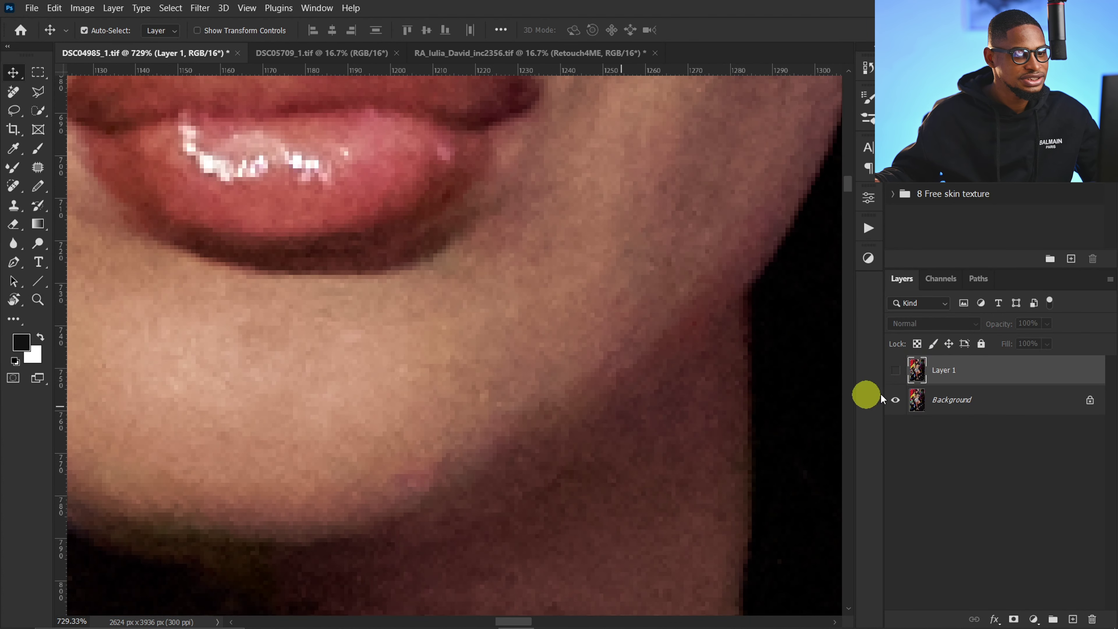
{"action": "left_click", "coordinate": [896, 371]}
{"action": "left_click", "coordinate": [896, 370]}
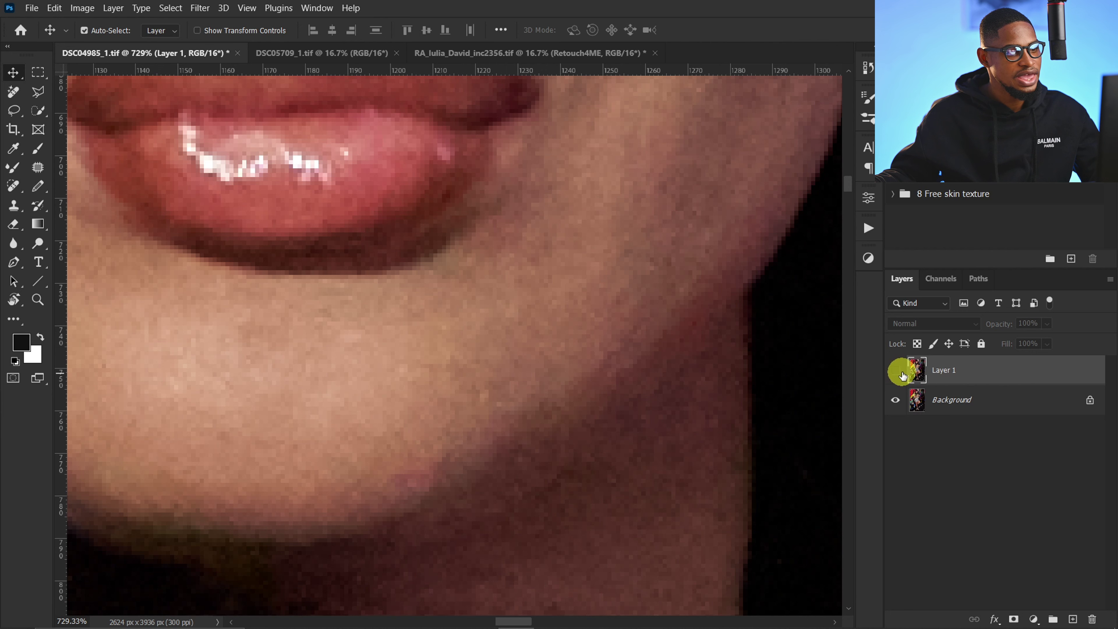
{"action": "left_click", "coordinate": [896, 370]}
{"action": "left_click_drag", "start_coordinate": [596, 308], "coordinate": [502, 307]}
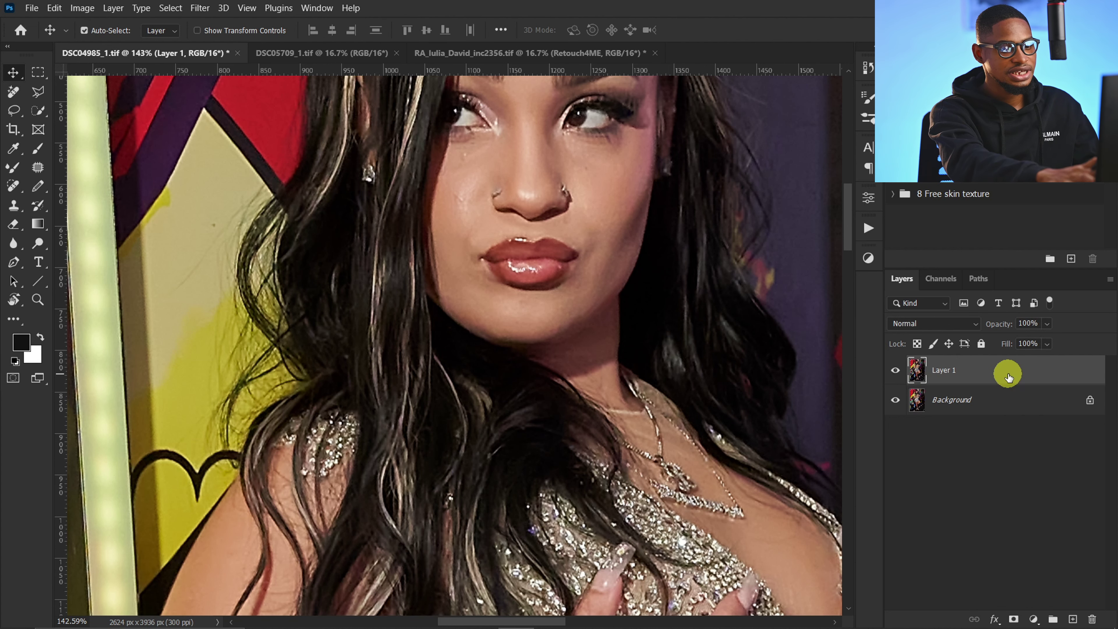
Merge Layer 1 down into the Background and duplicate the merged layer.
{"action": "key", "text": "ctrl+e"}
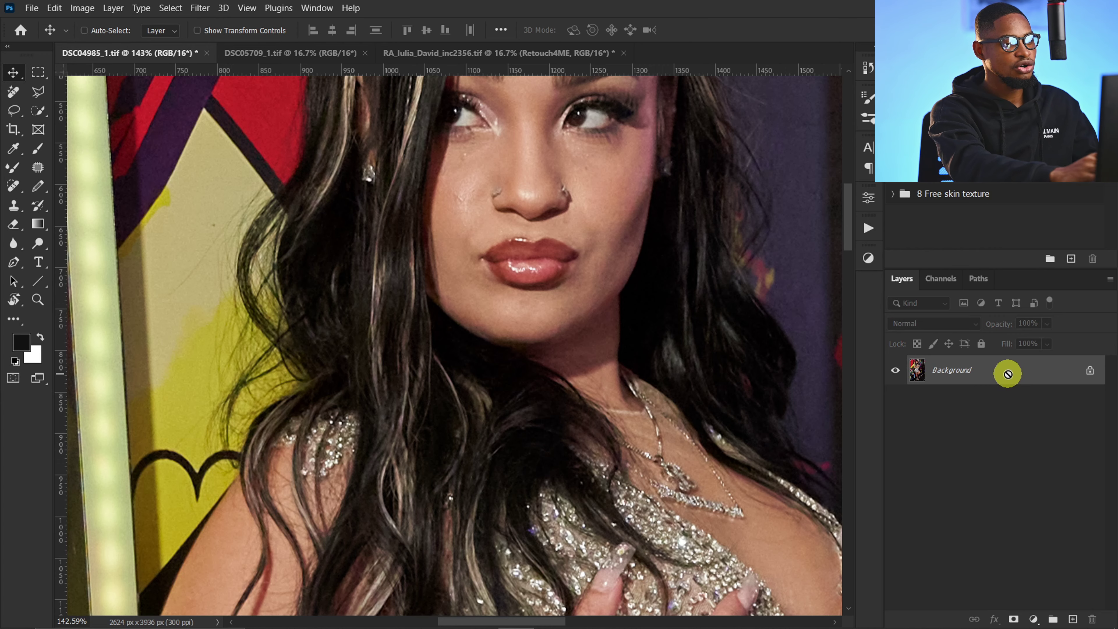
{"action": "key", "text": "ctrl+j"}
Open the Imagenomic Portraiture 3 filter for the duplicated layer.
{"action": "key", "text": "z"}
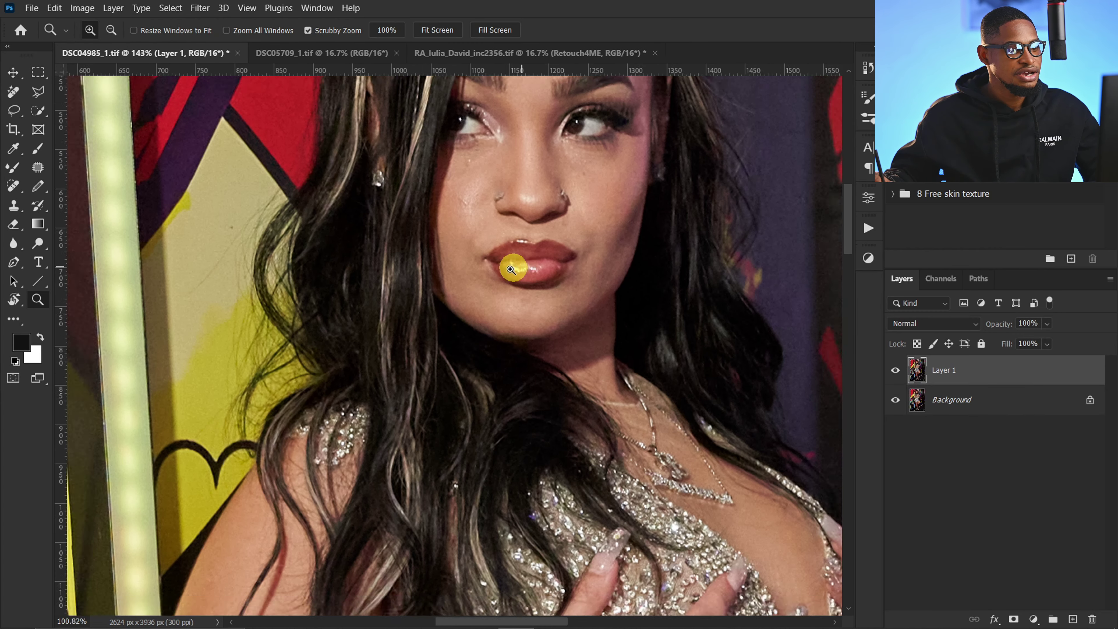
{"action": "left_click_drag", "start_coordinate": [512, 262], "coordinate": [489, 260]}
{"action": "left_click_drag", "start_coordinate": [476, 463], "coordinate": [467, 449]}
{"action": "key", "text": "v"}
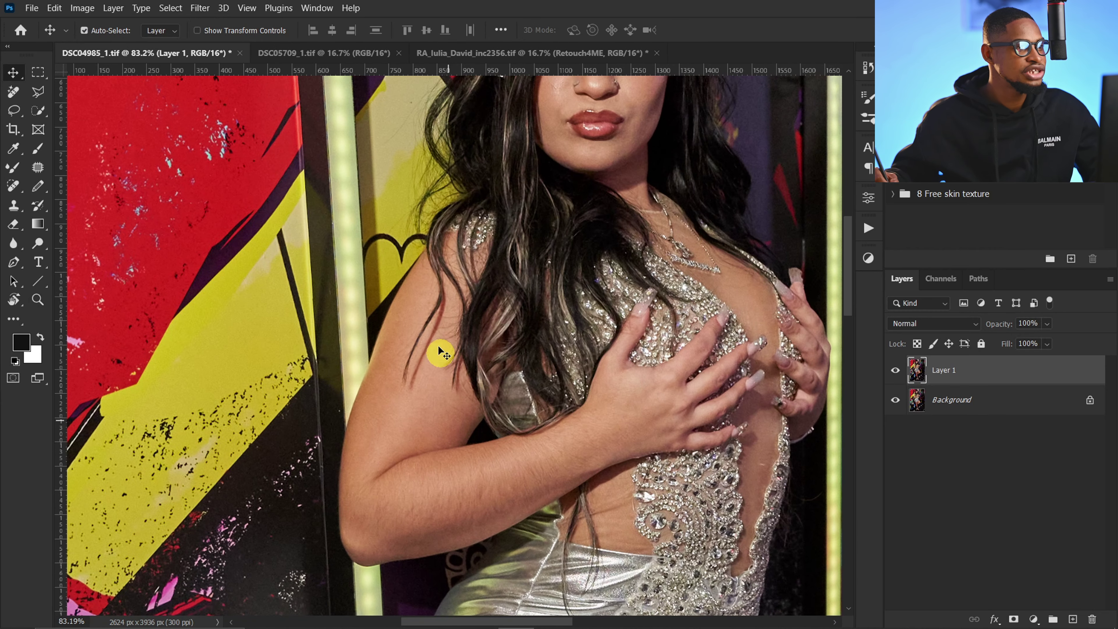
{"action": "left_click", "coordinate": [203, 12]}
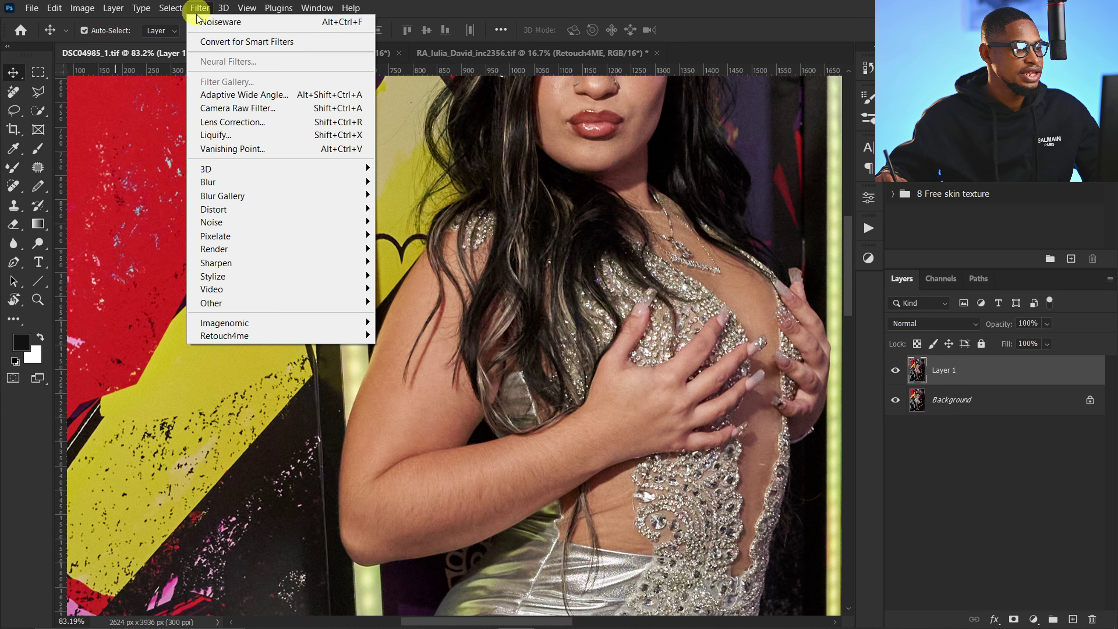
{"action": "mouse_move", "coordinate": [329, 325]}
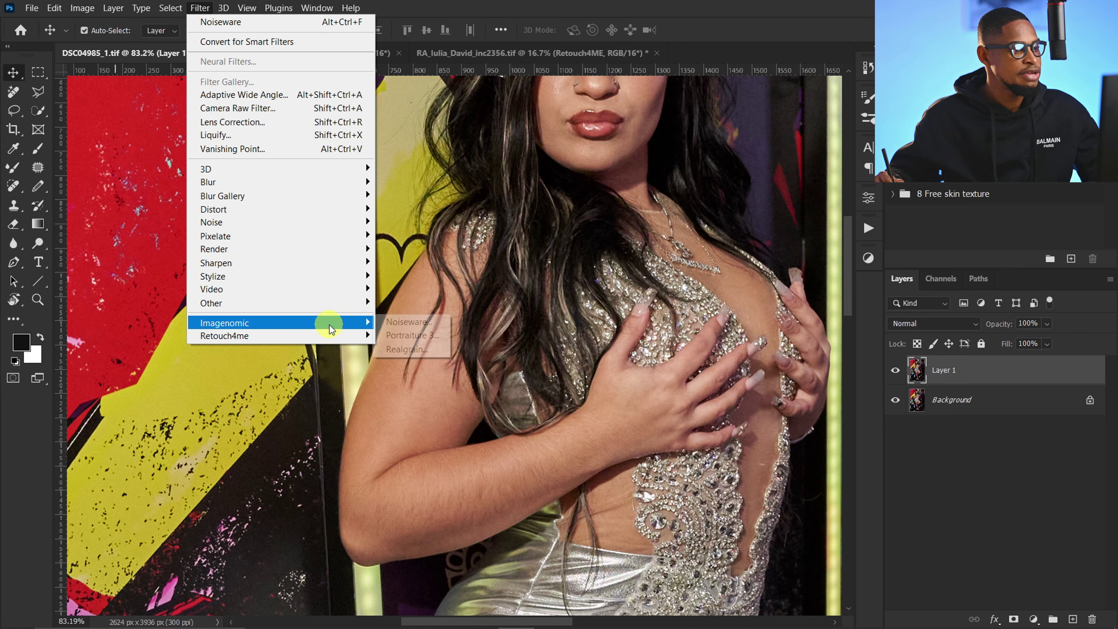
{"action": "key", "text": "ctrl"}
{"action": "left_click", "coordinate": [423, 337]}
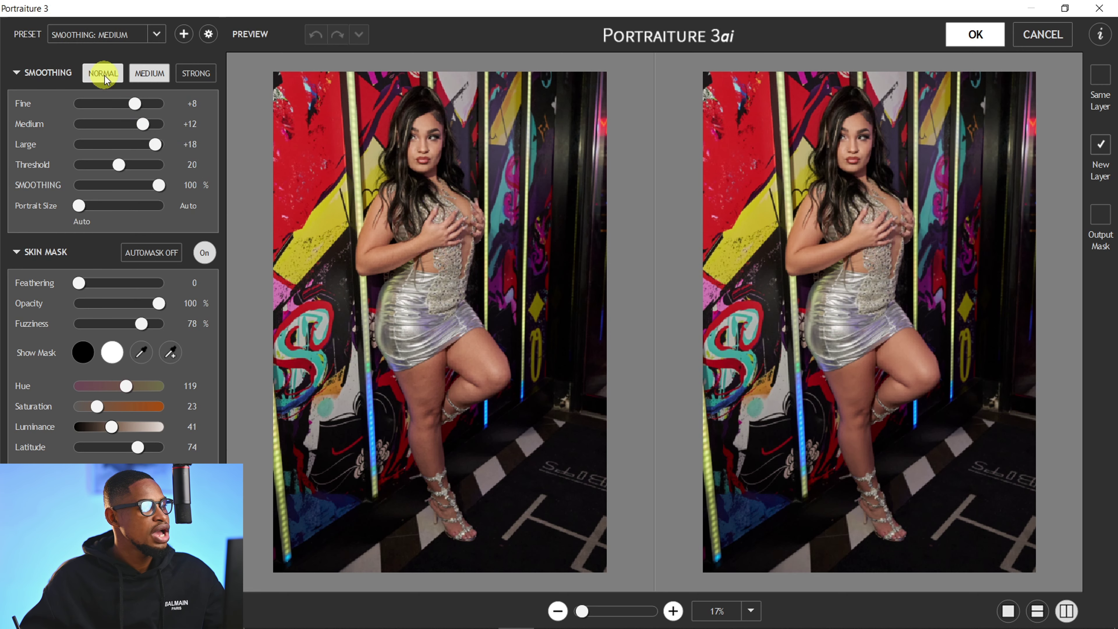
{"action": "left_click", "coordinate": [151, 75]}
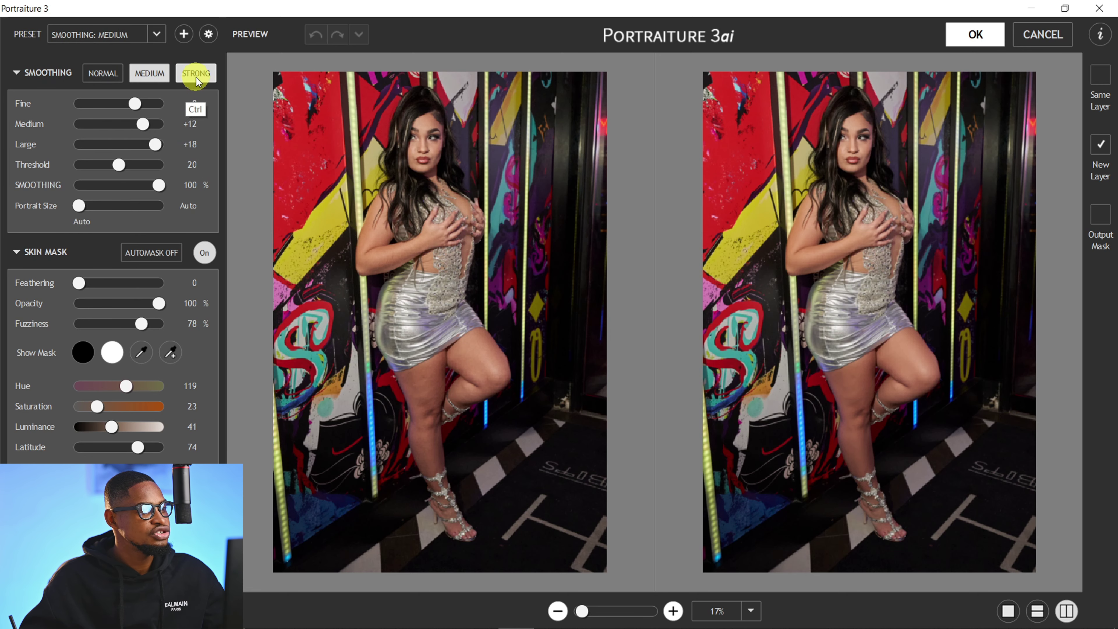
{"action": "left_click", "coordinate": [196, 75]}
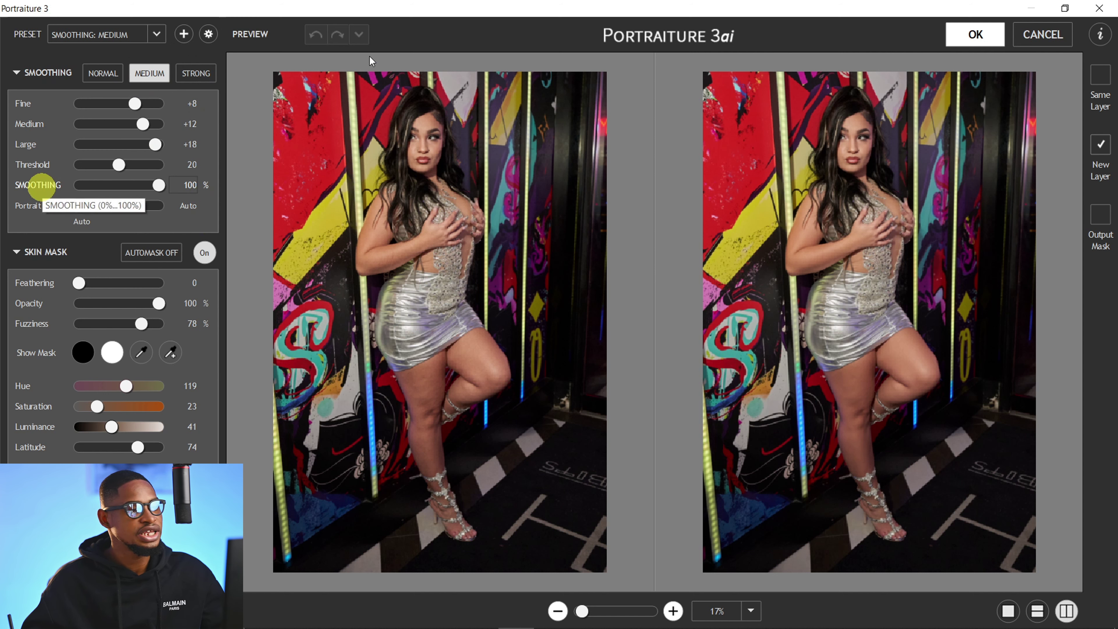
{"action": "left_click", "coordinate": [150, 74]}
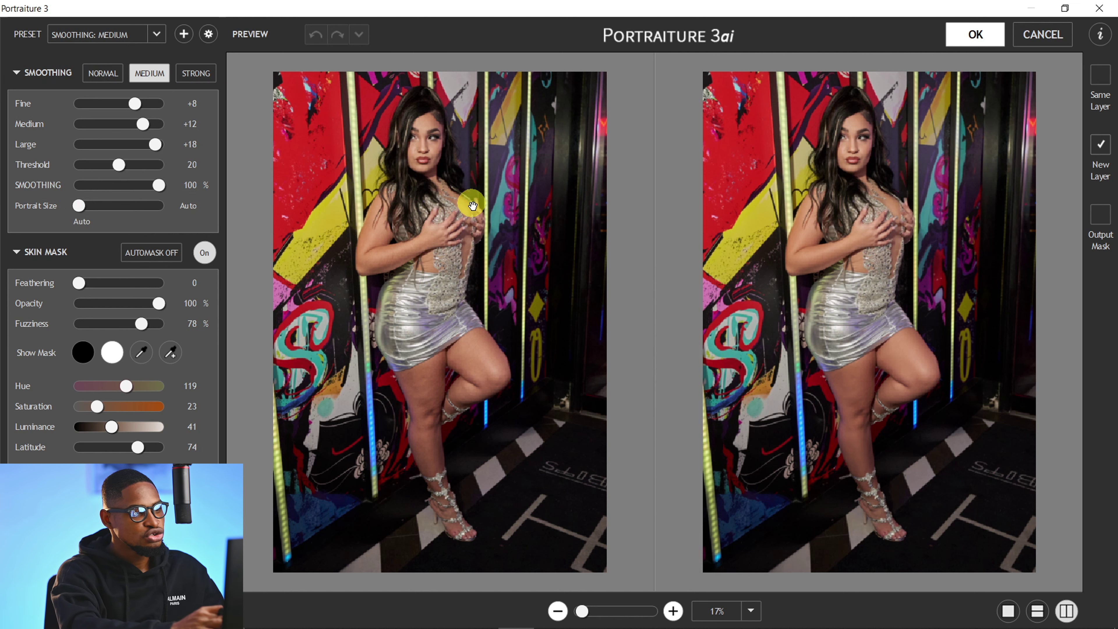
Compare the original and smoothed skin on the legs in the preview at 200%.
{"action": "left_click", "coordinate": [673, 611]}
{"action": "left_click", "coordinate": [672, 611]}
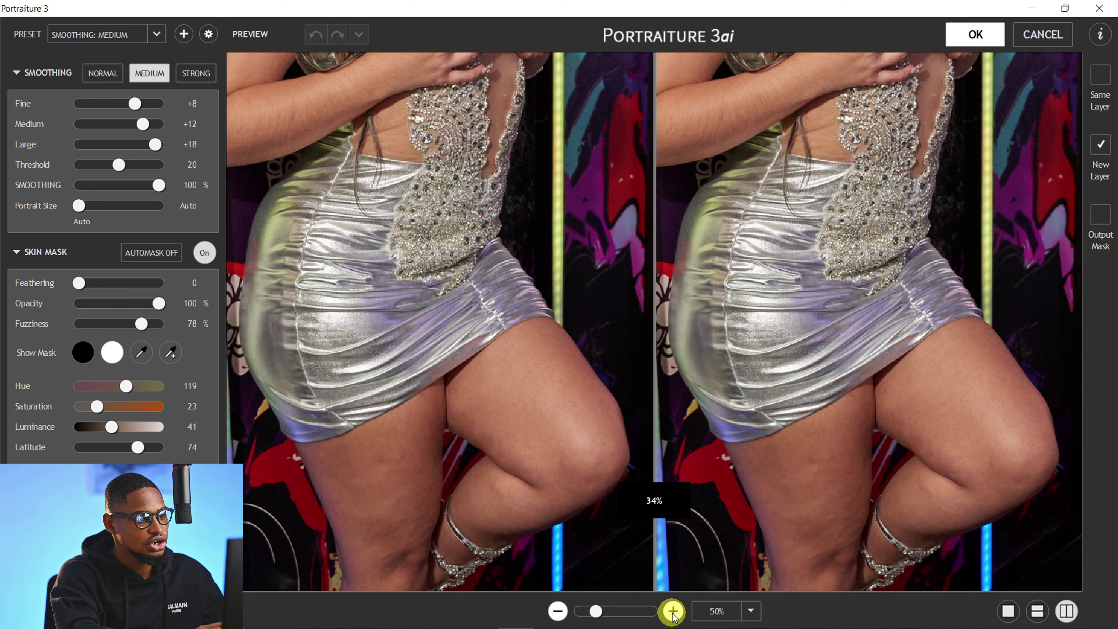
{"action": "left_click", "coordinate": [672, 611]}
{"action": "left_click", "coordinate": [673, 611]}
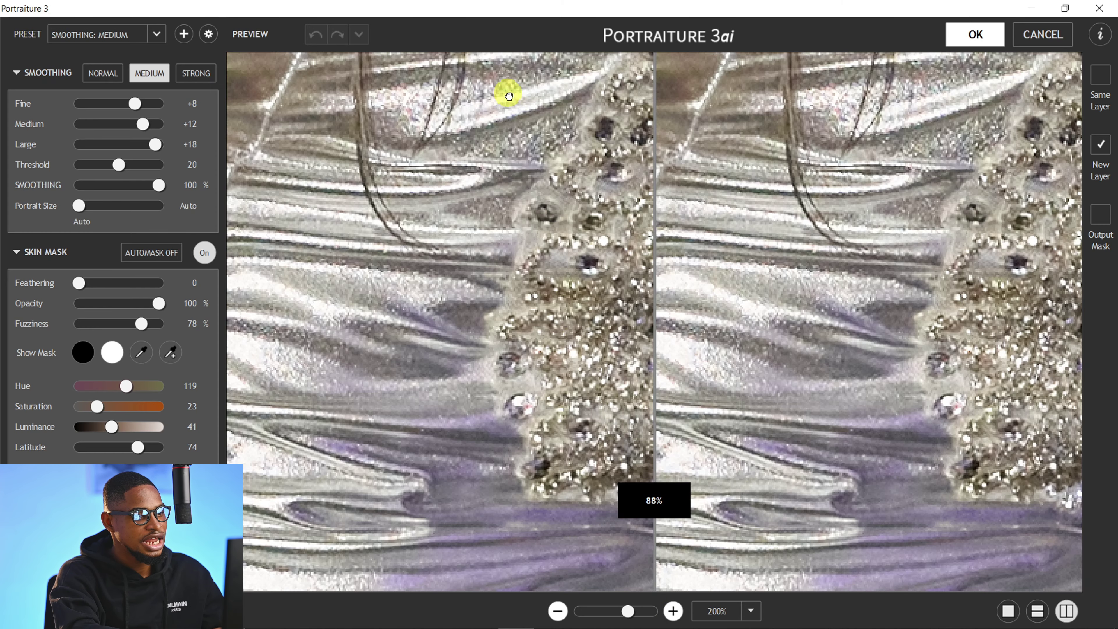
{"action": "left_click_drag", "start_coordinate": [509, 95], "coordinate": [457, 22]}
{"action": "left_click_drag", "start_coordinate": [496, 352], "coordinate": [495, 66]}
{"action": "left_click_drag", "start_coordinate": [537, 284], "coordinate": [409, 8]}
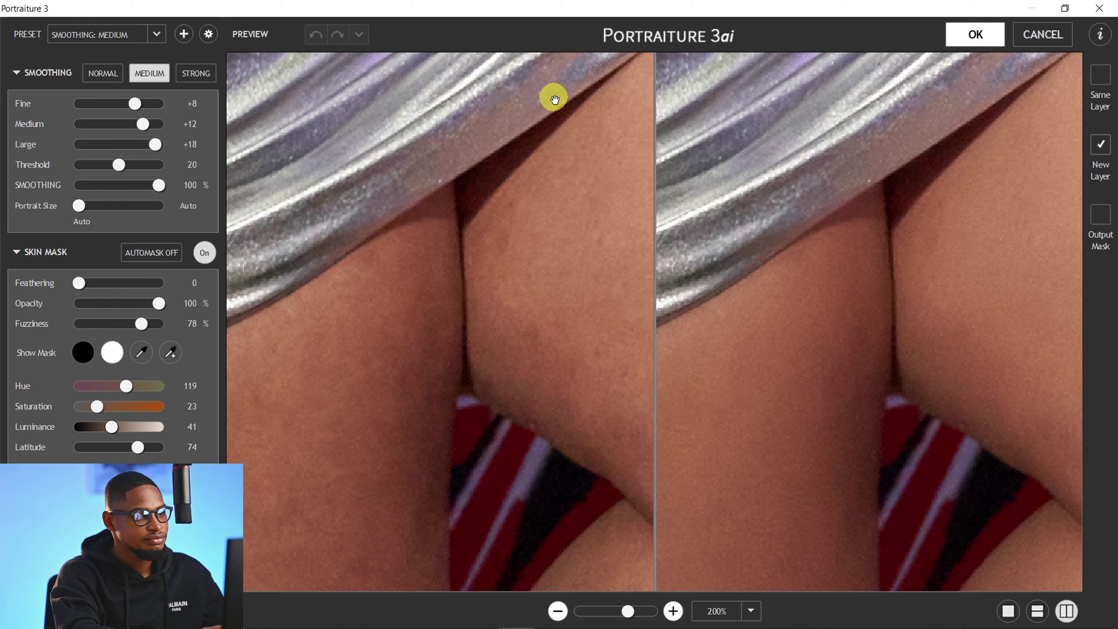
{"action": "left_click_drag", "start_coordinate": [555, 99], "coordinate": [283, 28]}
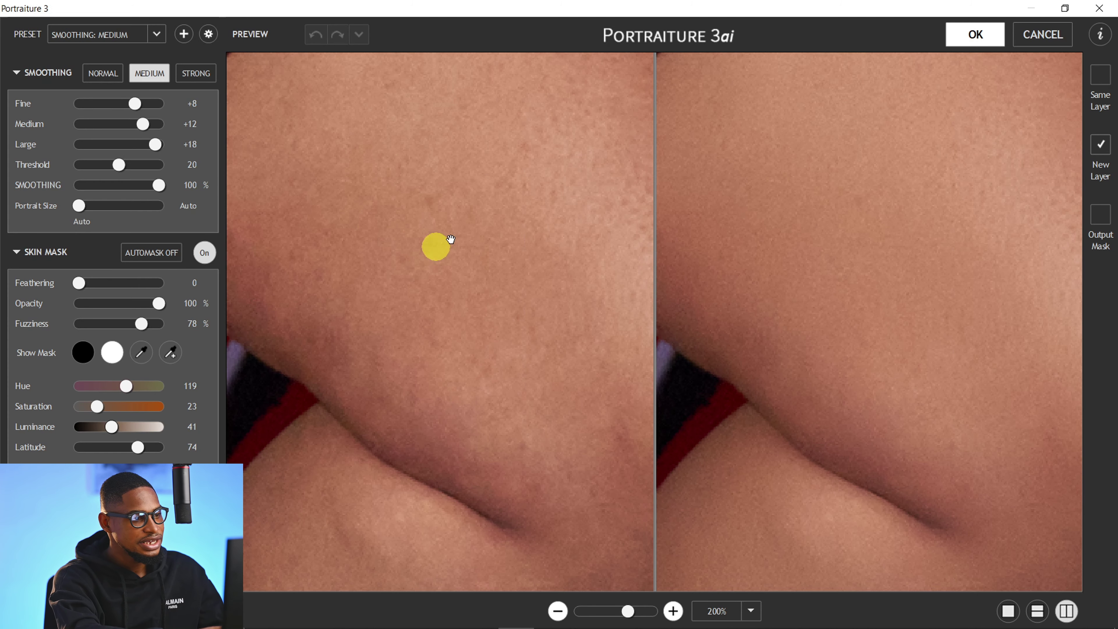
{"action": "left_click", "coordinate": [493, 300]}
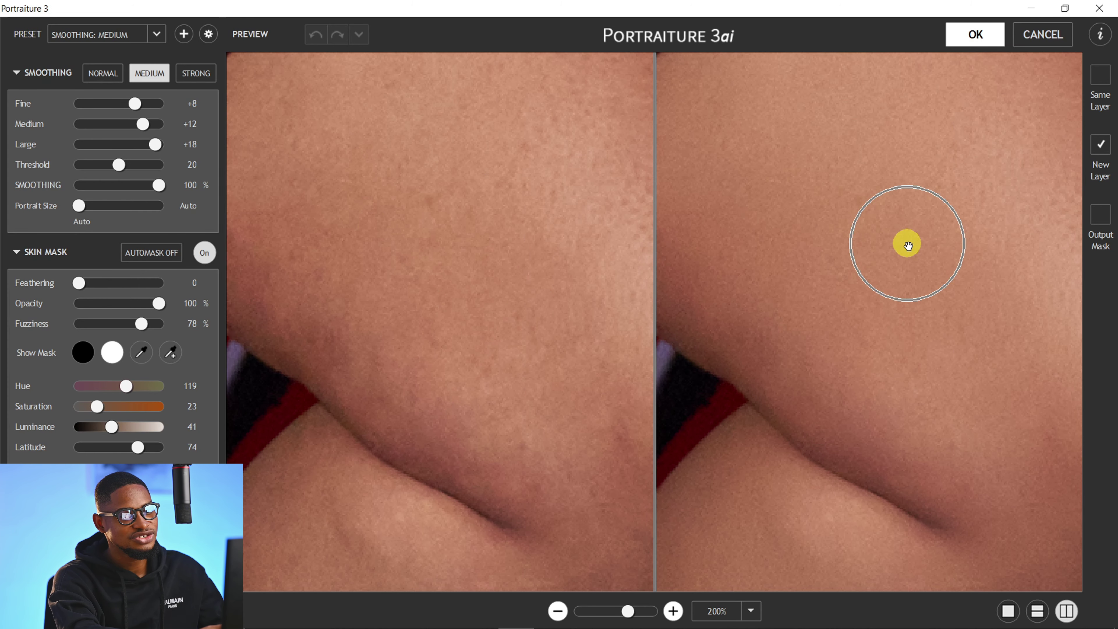
Choose the Strong smoothing preset and raise Fine to +16 and Medium to +19.
{"action": "left_click_drag", "start_coordinate": [908, 246], "coordinate": [892, 240]}
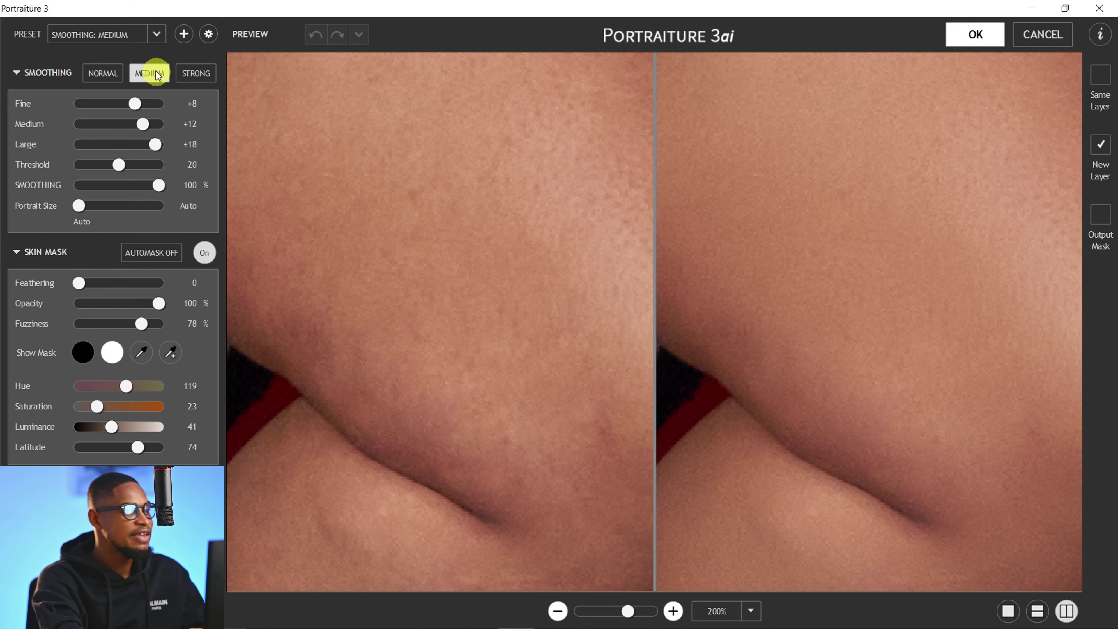
{"action": "left_click", "coordinate": [152, 72]}
{"action": "left_click", "coordinate": [201, 74]}
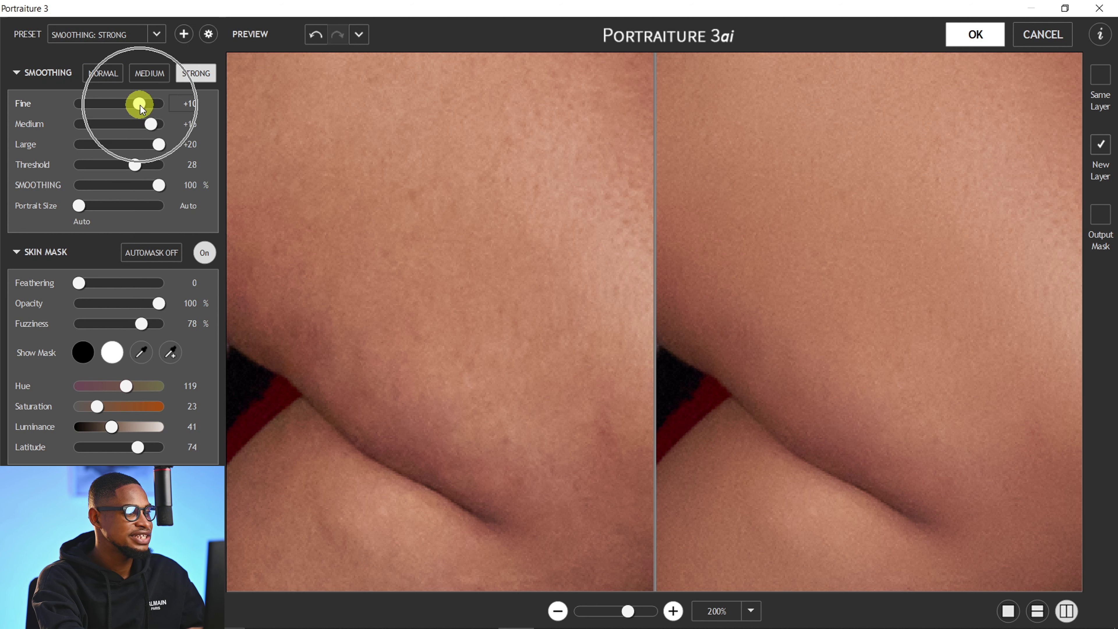
{"action": "left_click_drag", "start_coordinate": [142, 102], "coordinate": [156, 128]}
{"action": "left_click", "coordinate": [159, 192]}
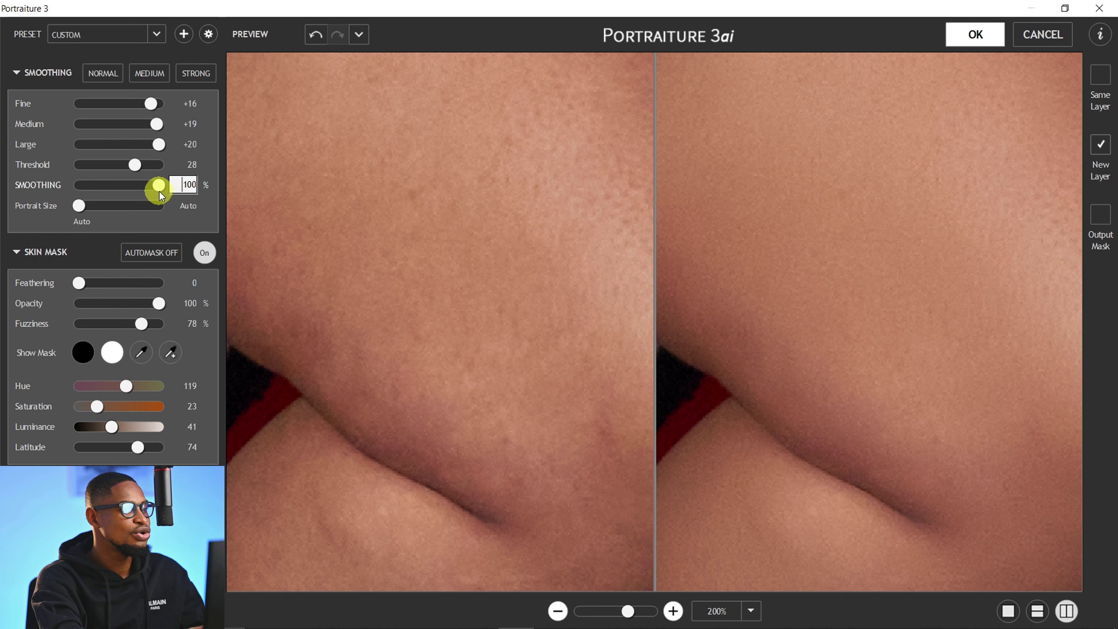
Check the original against the smoothed leg skin and apply the Portraiture smoothing as a new layer.
{"action": "left_click", "coordinate": [942, 301]}
{"action": "left_click", "coordinate": [941, 300]}
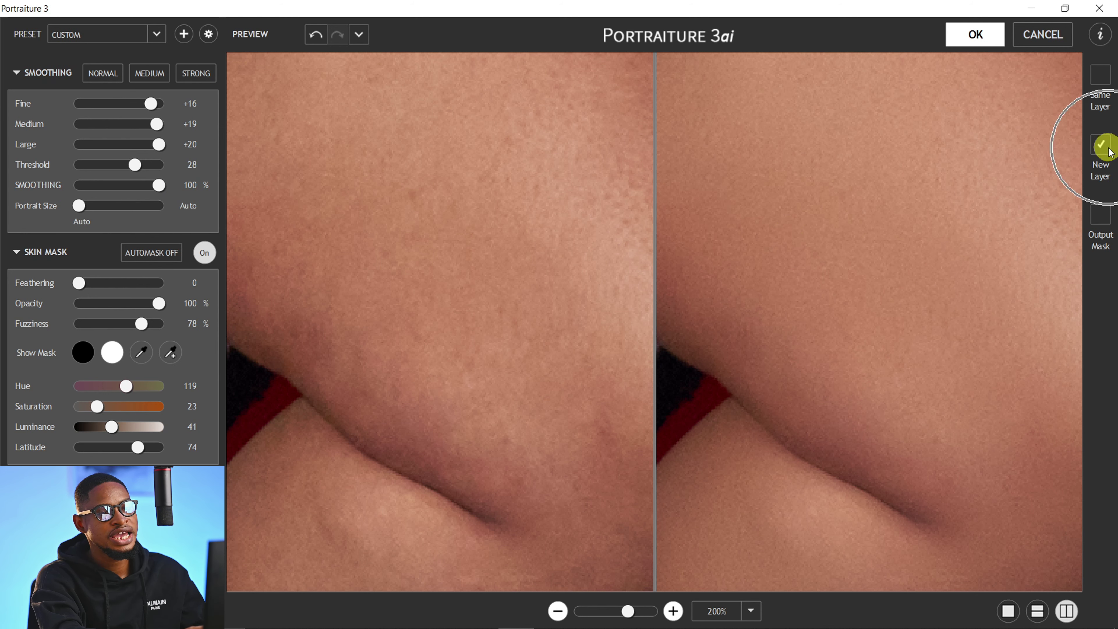
{"action": "left_click", "coordinate": [975, 39]}
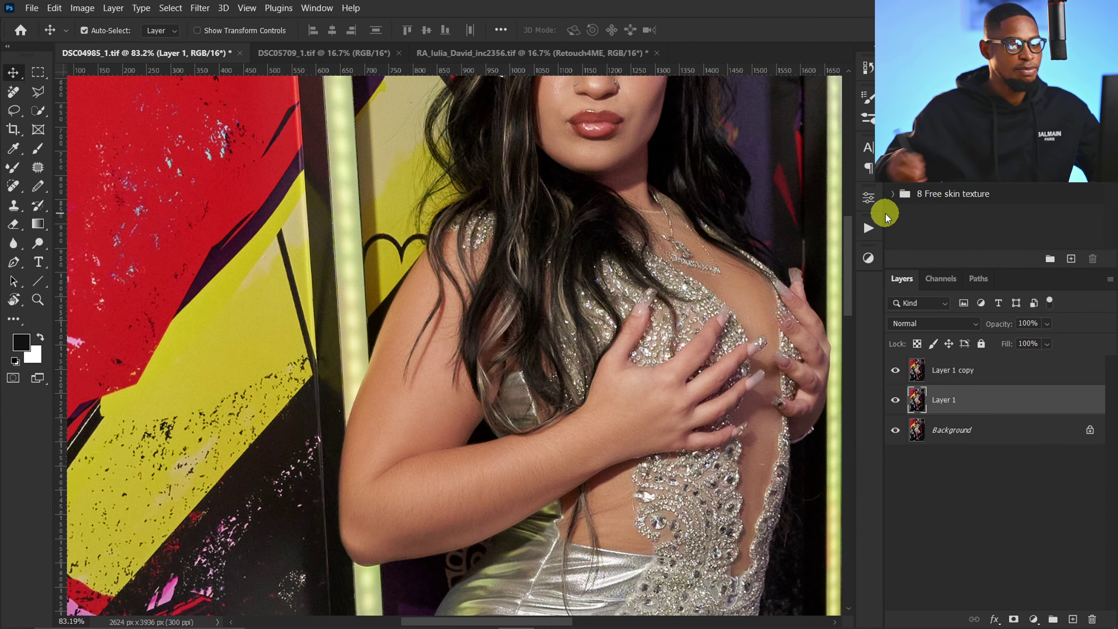
Compare the arm skin close up with Layer 1 copy hidden and shown to examine the smoothing.
{"action": "key", "text": "z"}
{"action": "left_click_drag", "start_coordinate": [494, 446], "coordinate": [311, 314]}
{"action": "key", "text": "v"}
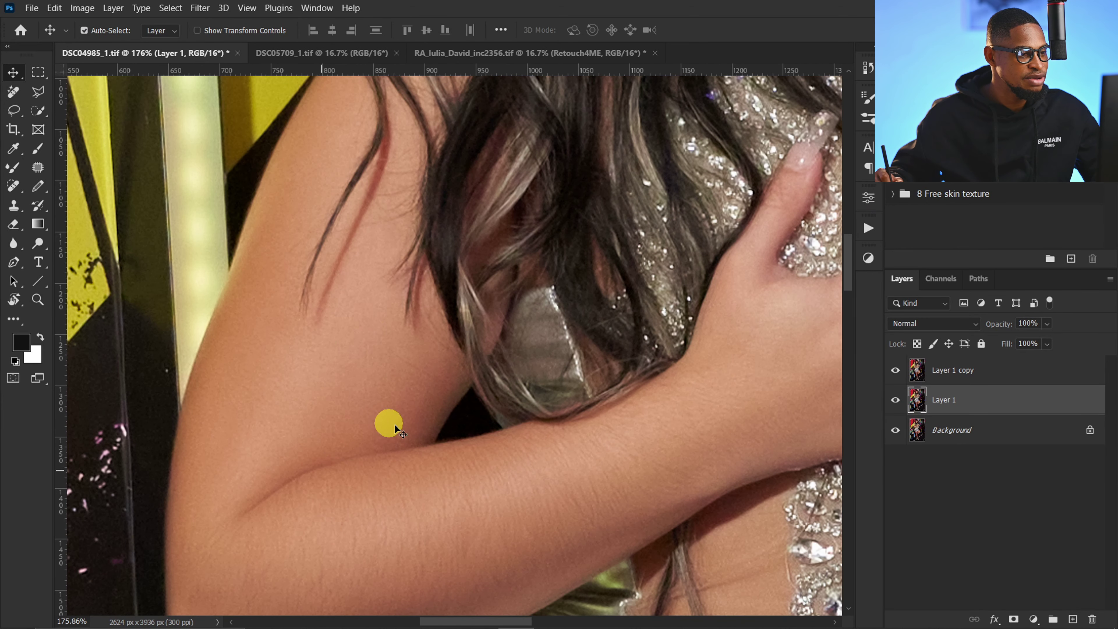
{"action": "left_click", "coordinate": [896, 371]}
{"action": "left_click", "coordinate": [898, 373]}
{"action": "left_click", "coordinate": [898, 374]}
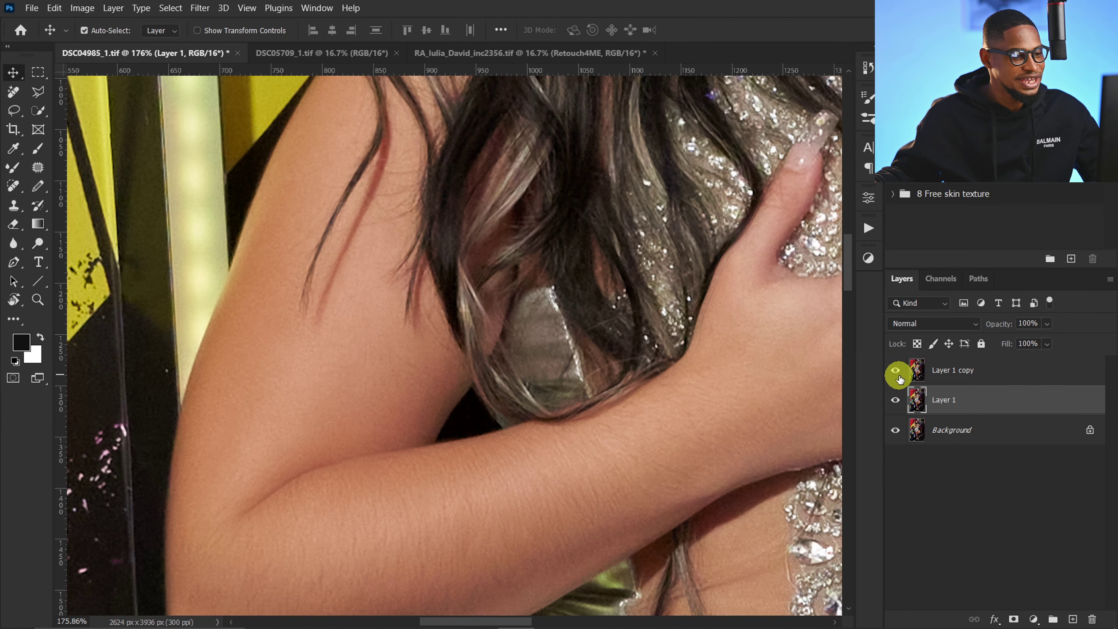
{"action": "left_click", "coordinate": [898, 372]}
{"action": "left_click", "coordinate": [896, 370]}
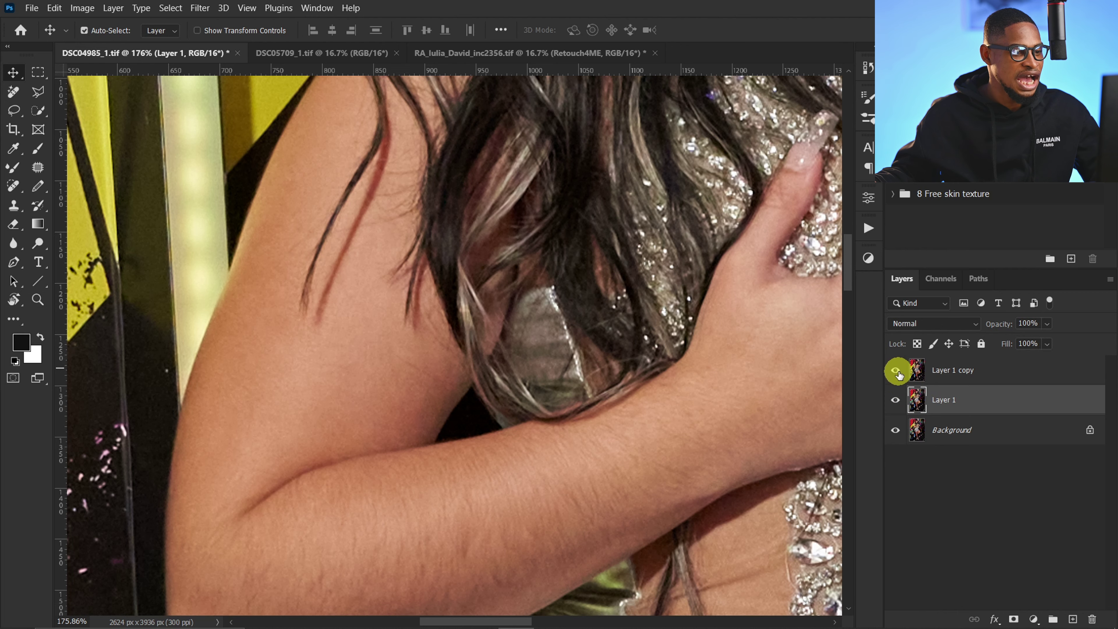
Compare the skin on the face and legs with Layer 1 copy hidden and shown.
{"action": "left_click_drag", "start_coordinate": [726, 305], "coordinate": [617, 506]}
{"action": "left_click_drag", "start_coordinate": [691, 266], "coordinate": [735, 191]}
{"action": "left_click", "coordinate": [899, 373]}
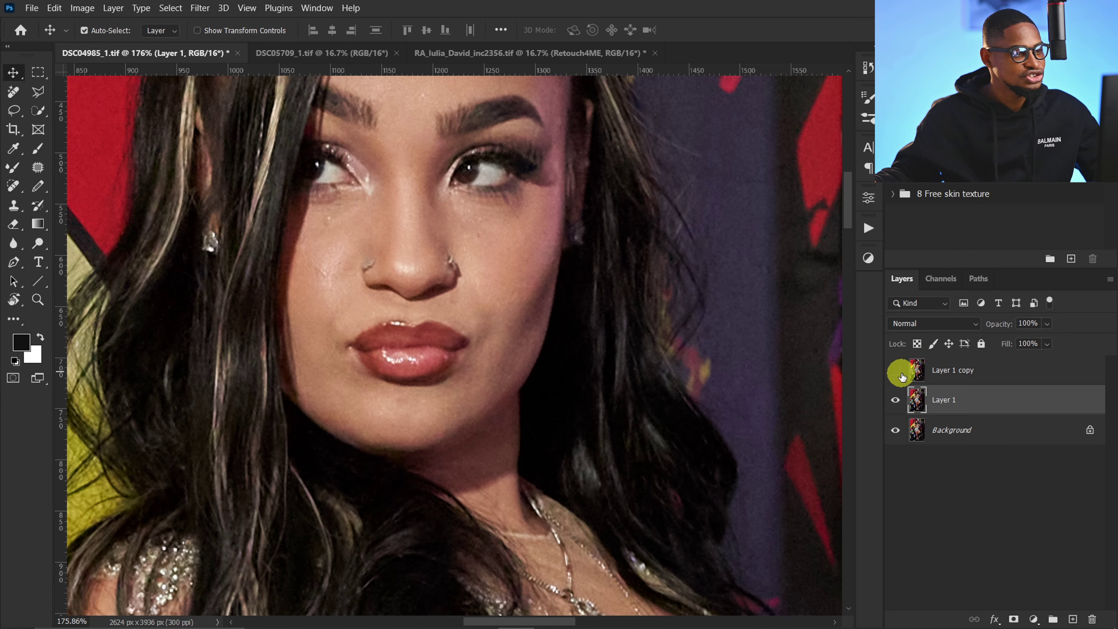
{"action": "left_click_drag", "start_coordinate": [587, 474], "coordinate": [621, 196]}
{"action": "left_click", "coordinate": [903, 323]}
{"action": "left_click", "coordinate": [895, 371]}
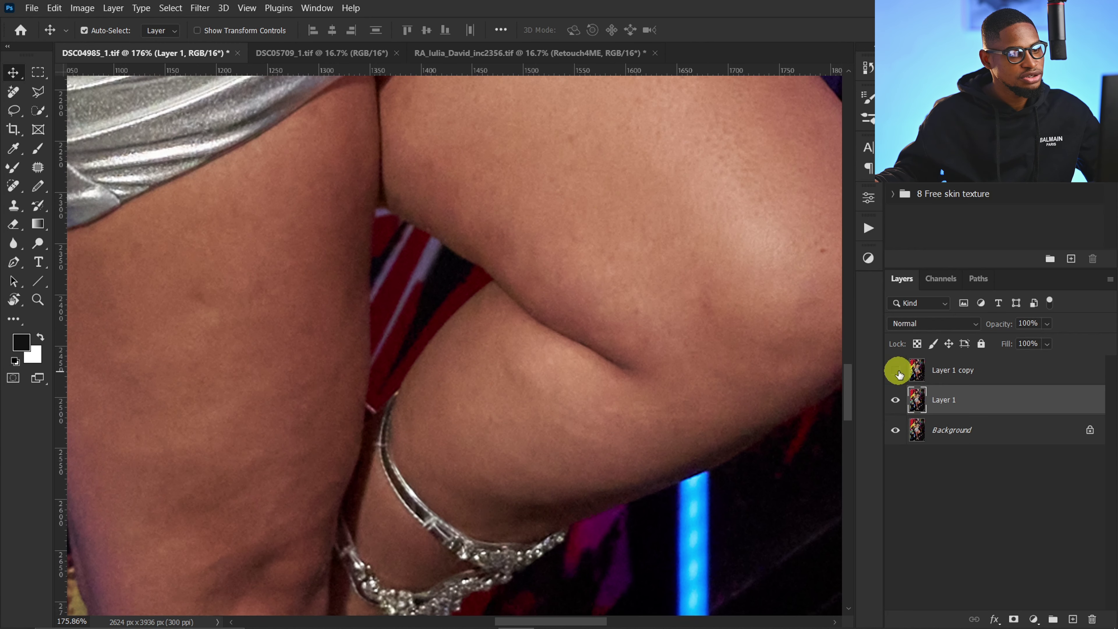
{"action": "left_click", "coordinate": [897, 370]}
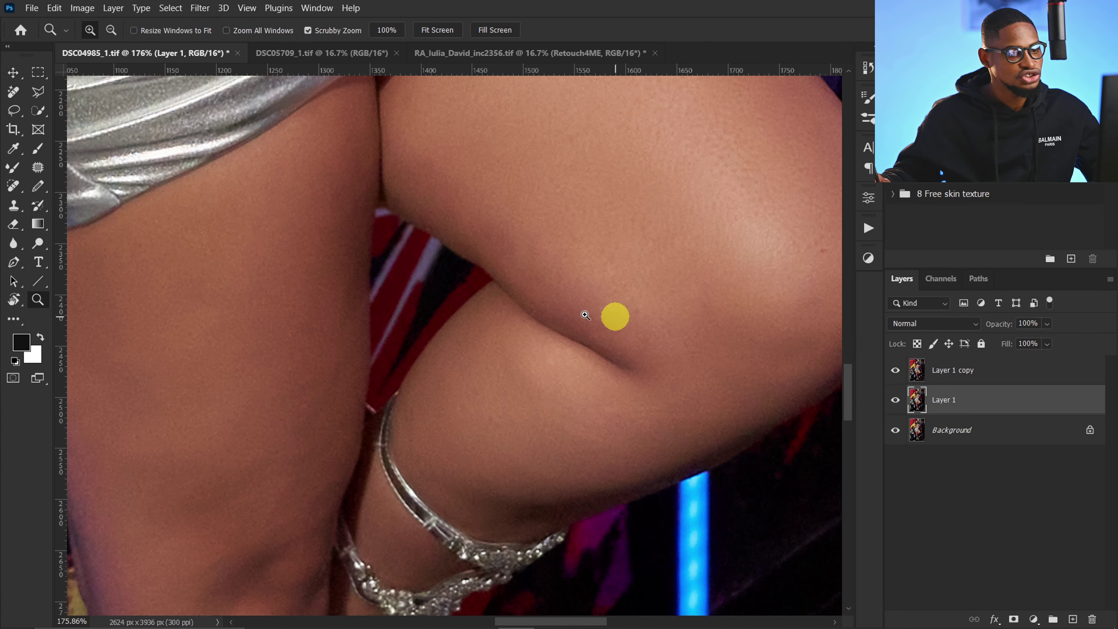
Check the smoothing on the whole legs and reduce Layer 1 copy's opacity to 59%.
{"action": "left_click_drag", "start_coordinate": [591, 303], "coordinate": [527, 319]}
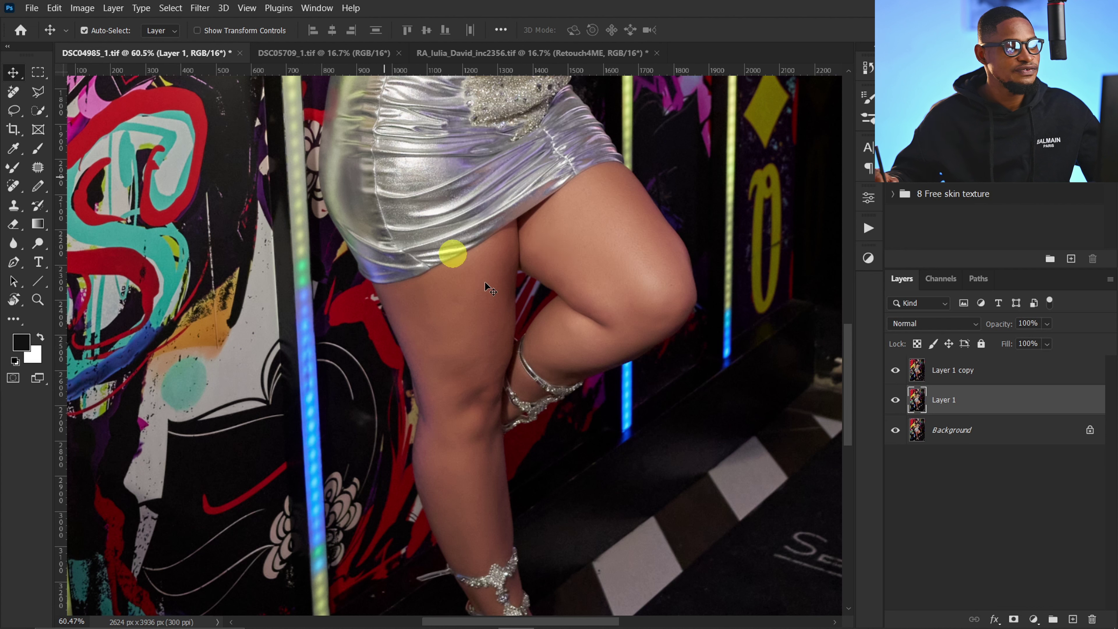
{"action": "left_click", "coordinate": [945, 373]}
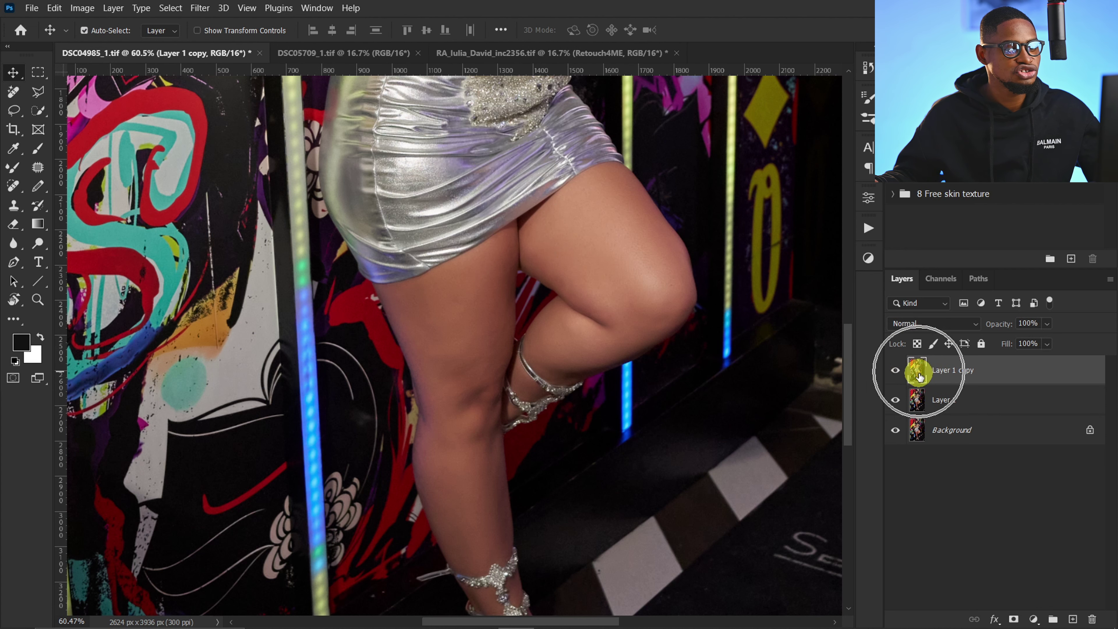
{"action": "left_click", "coordinate": [896, 372]}
{"action": "left_click", "coordinate": [895, 370]}
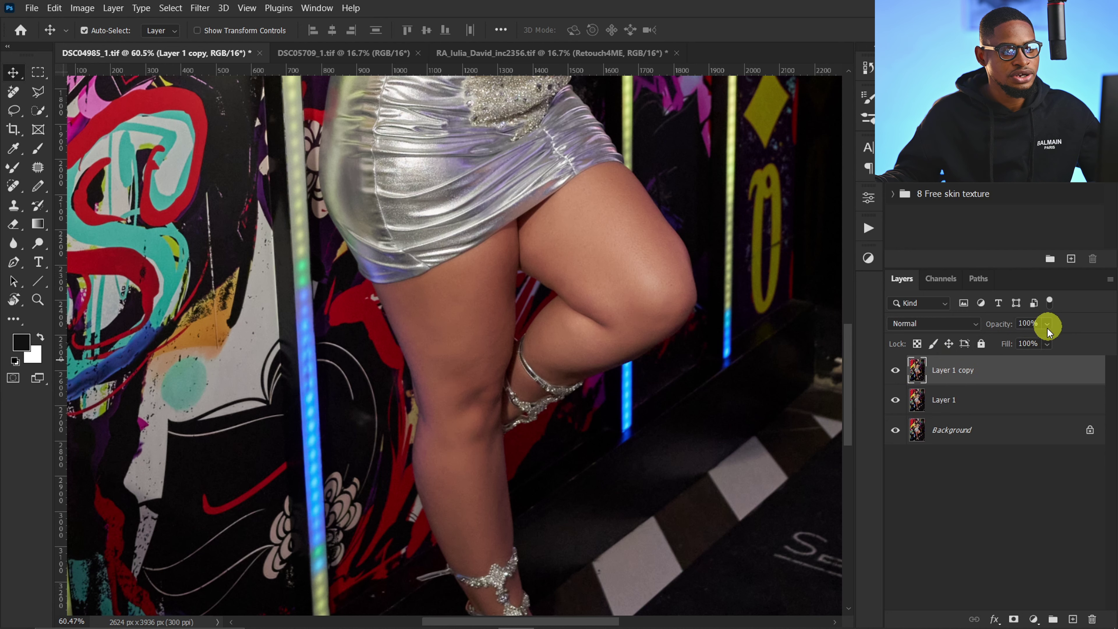
{"action": "left_click_drag", "start_coordinate": [1039, 342], "coordinate": [1035, 343]}
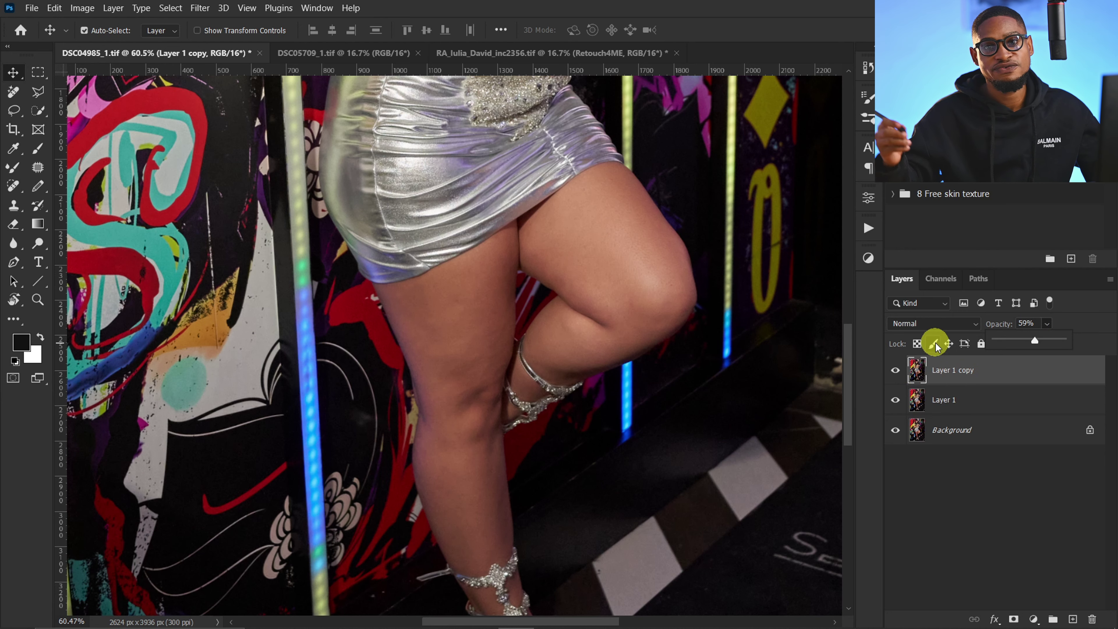
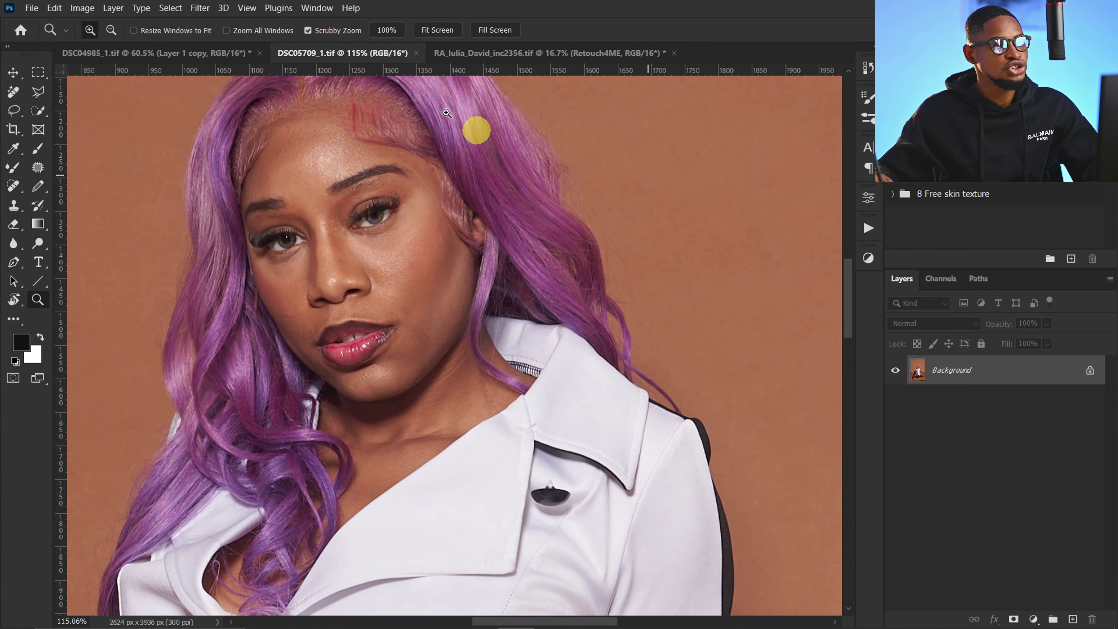
Open the BEAUTY RETOUCH v3 extension for DSC05709_1.tif.
{"action": "left_click", "coordinate": [317, 8]}
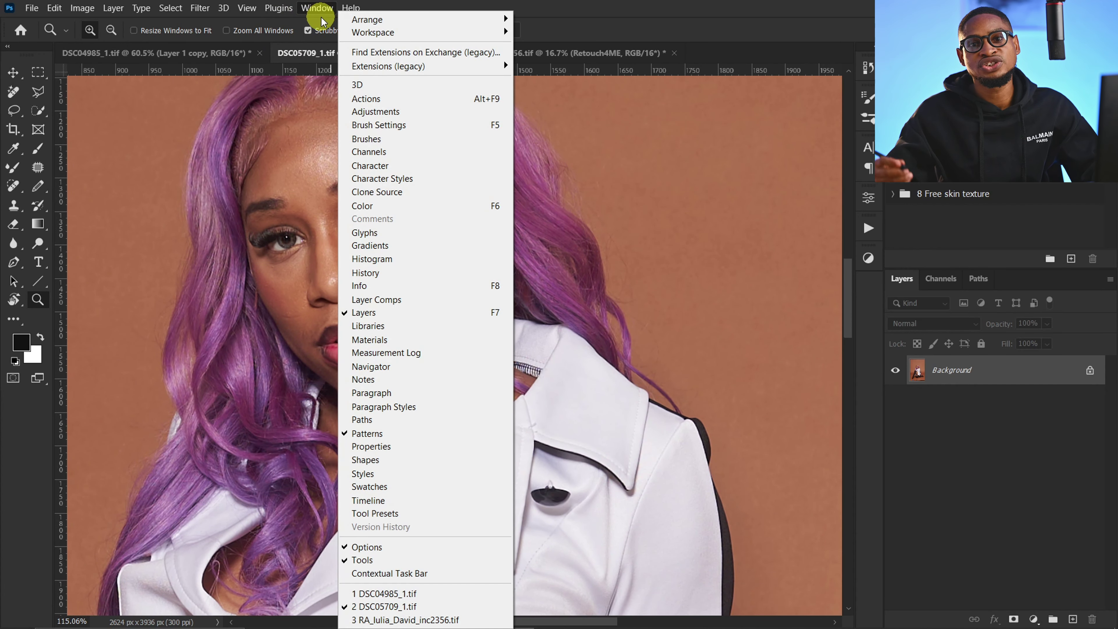
{"action": "left_click", "coordinate": [219, 41]}
{"action": "left_click", "coordinate": [326, 11]}
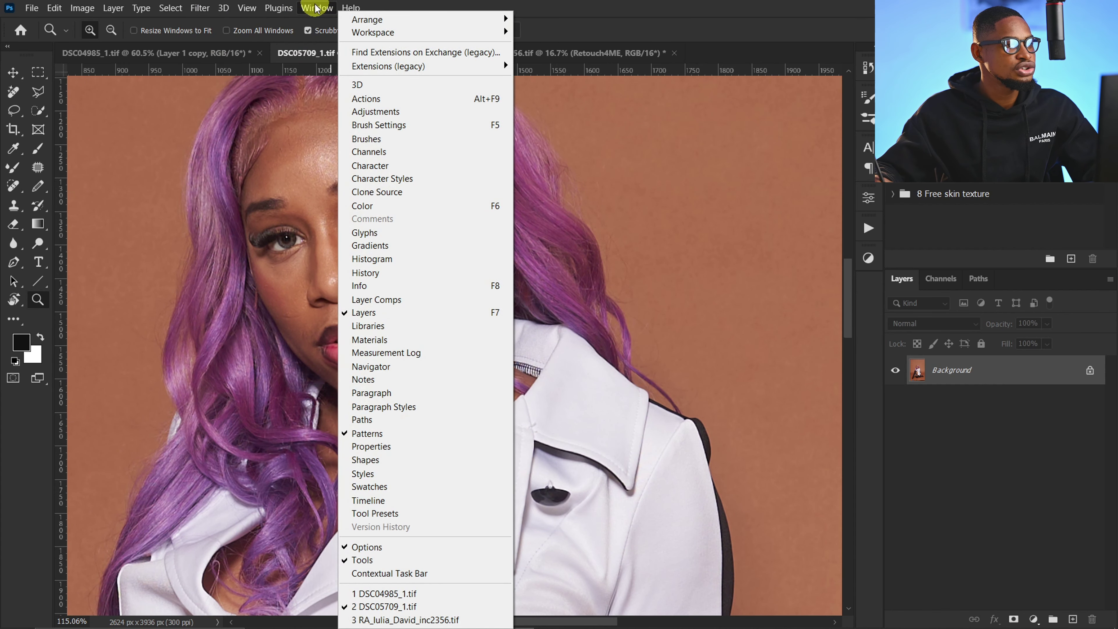
{"action": "mouse_move", "coordinate": [429, 66]}
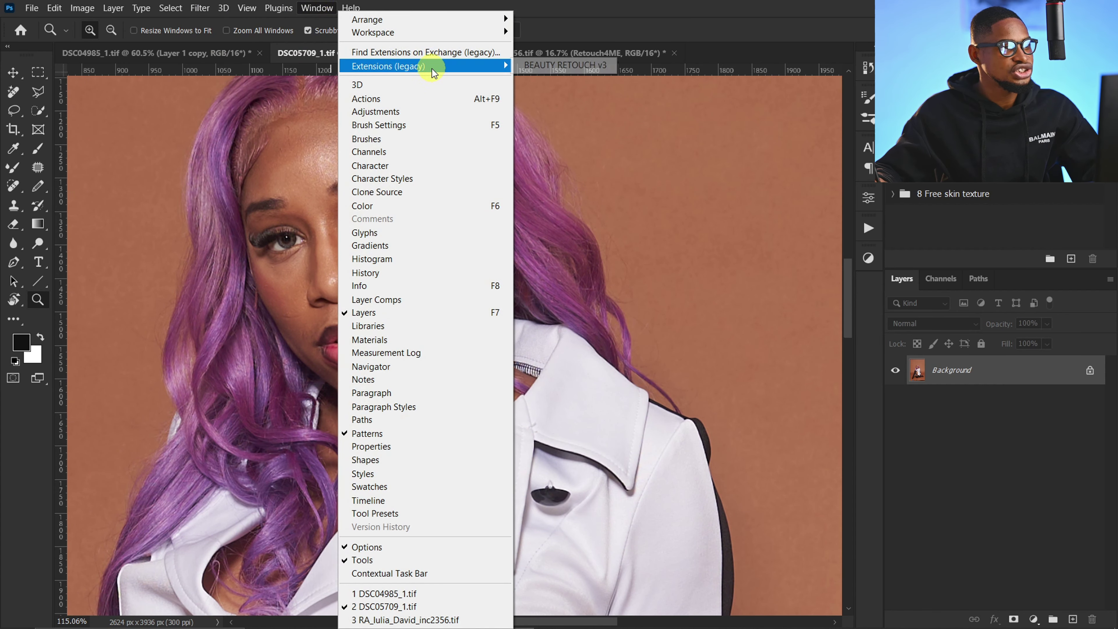
{"action": "left_click", "coordinate": [559, 66]}
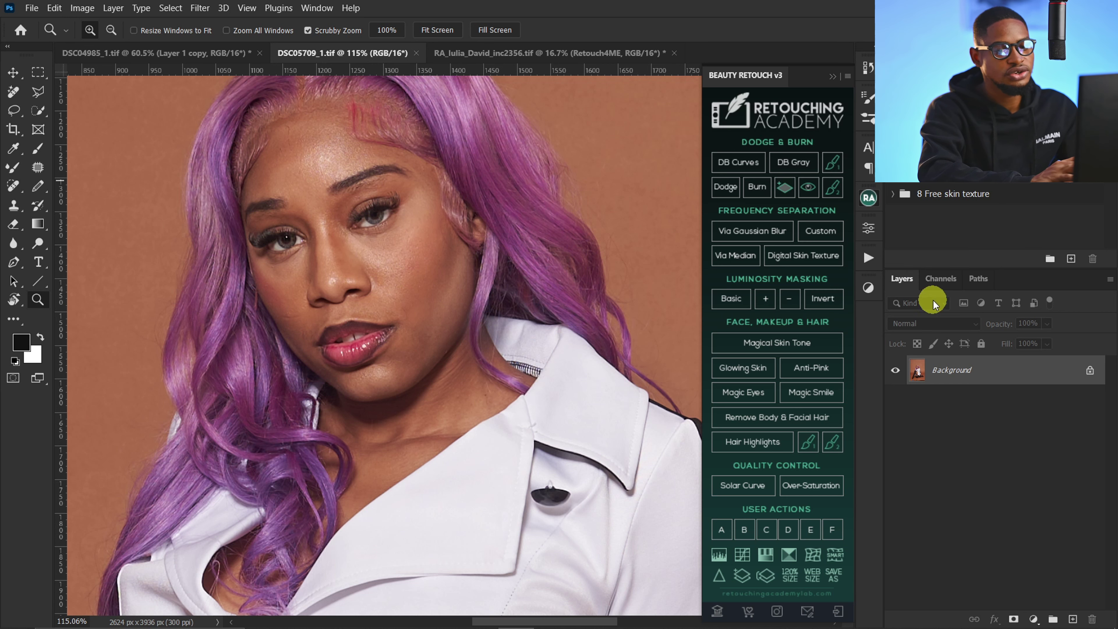
Duplicate the Background layer and build a frequency separation via Gaussian Blur with a radius of 3 pixels.
{"action": "key", "text": "ctrl+j"}
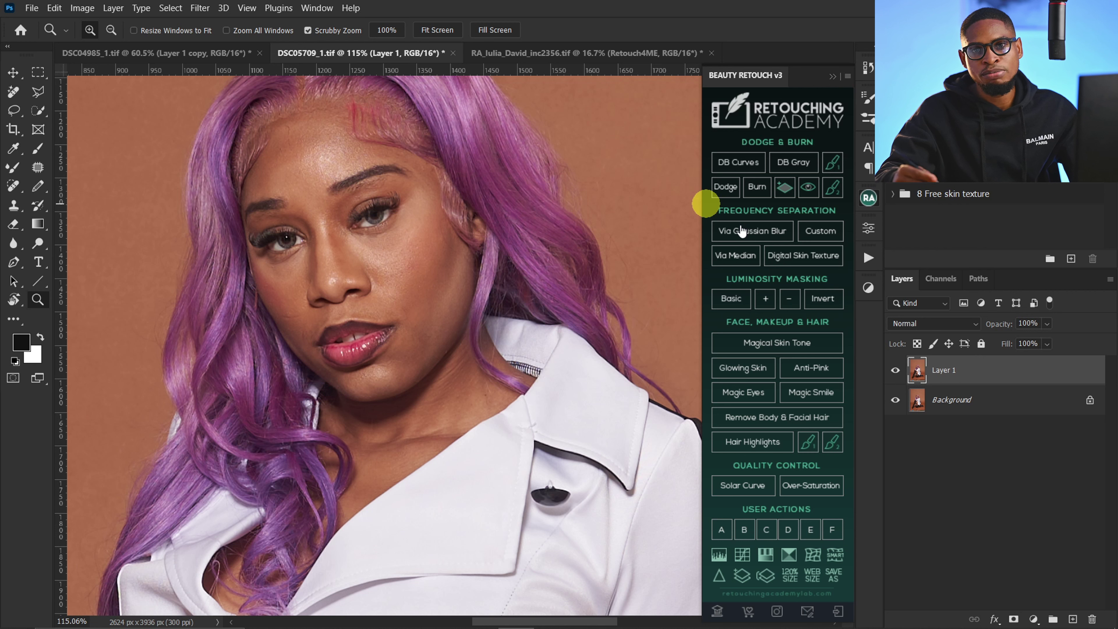
{"action": "left_click", "coordinate": [752, 252]}
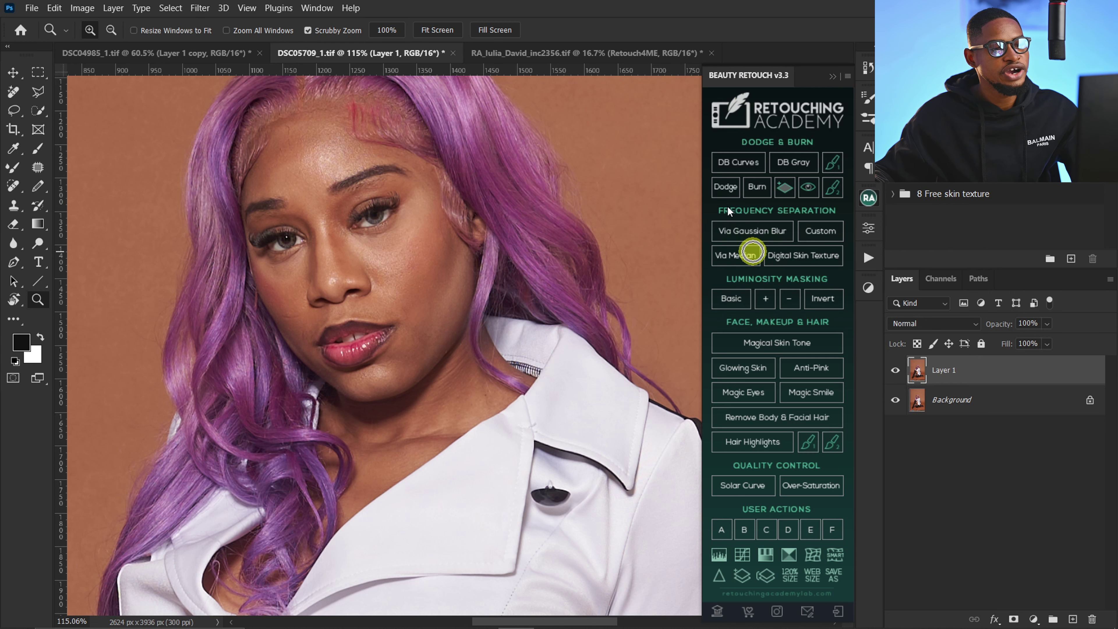
{"action": "left_click", "coordinate": [749, 235]}
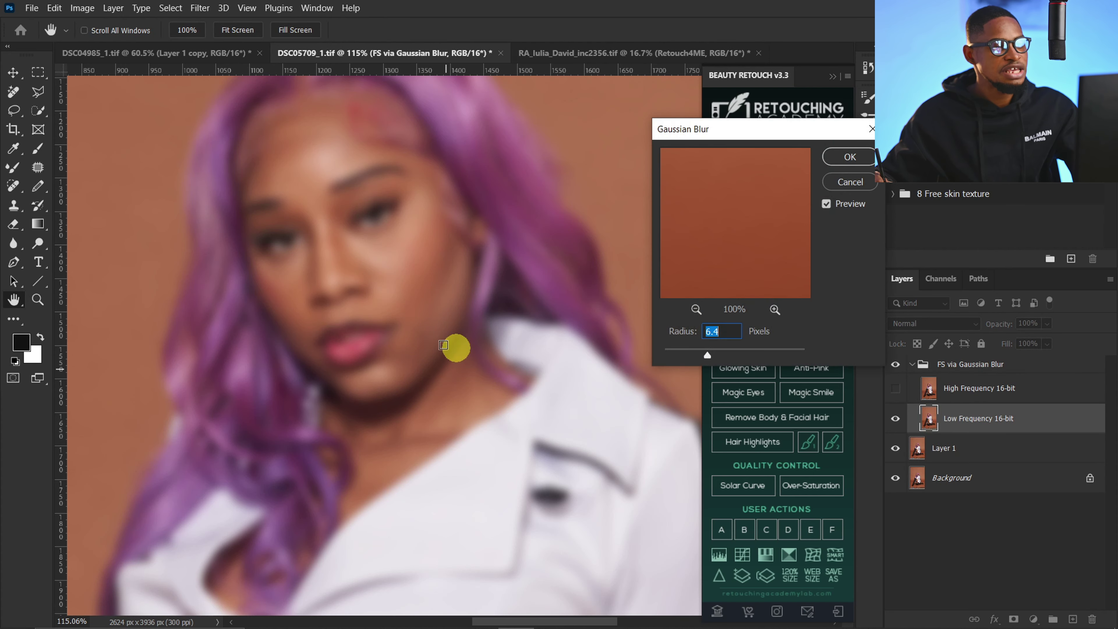
{"action": "type", "text": "3"}
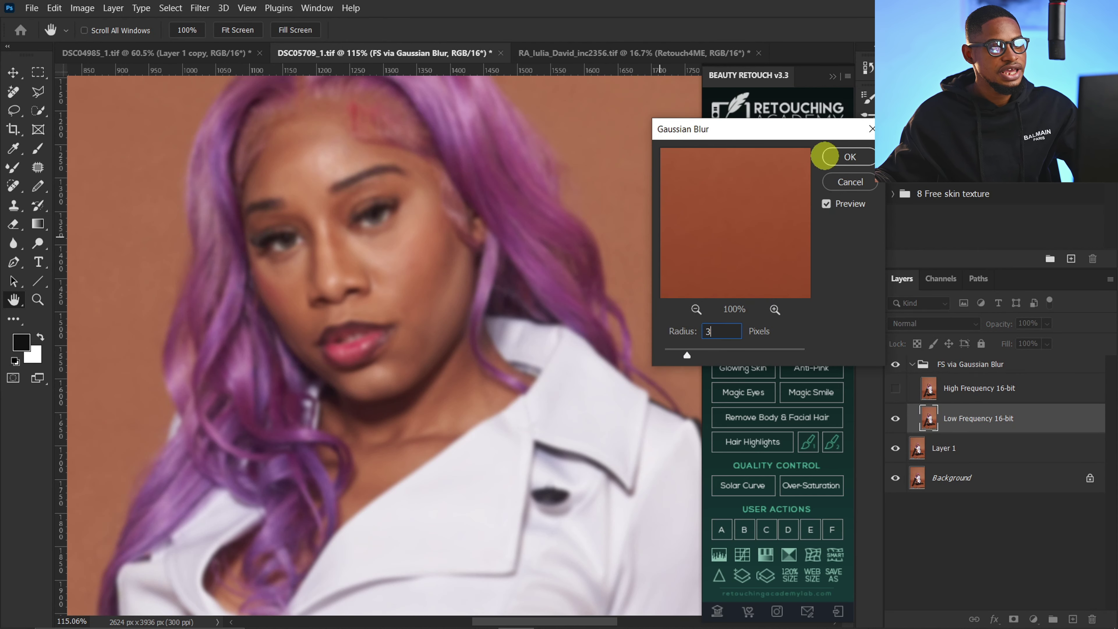
{"action": "left_click", "coordinate": [852, 158]}
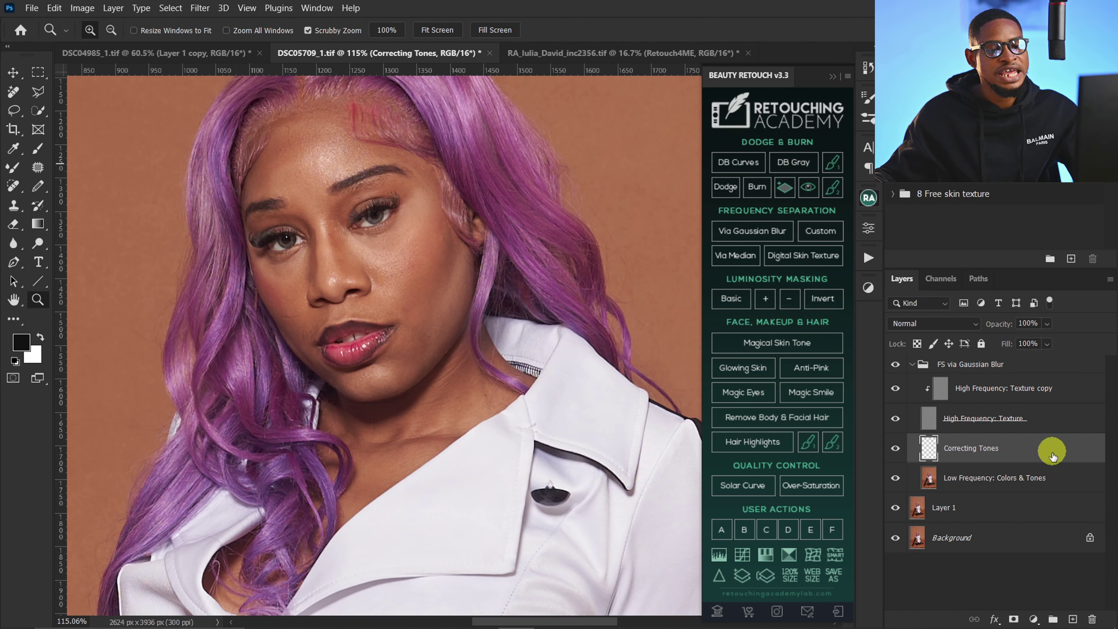
Select the High Frequency: Texture copy layer and set up the Clone Stamp to sample the Current Layer only.
{"action": "left_click", "coordinate": [991, 477]}
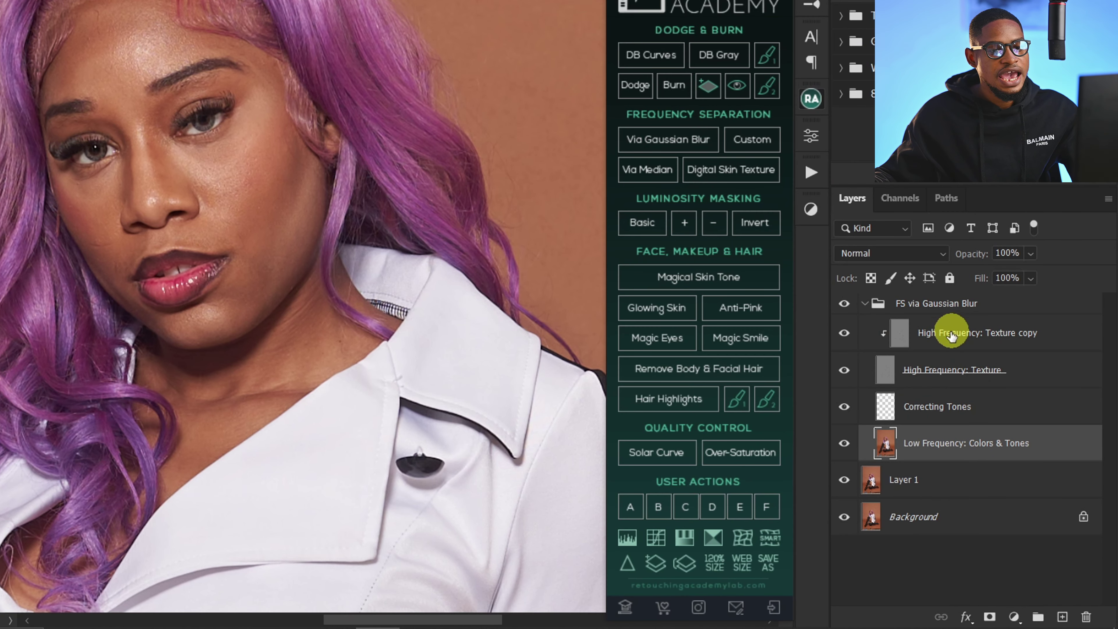
{"action": "left_click", "coordinate": [960, 352]}
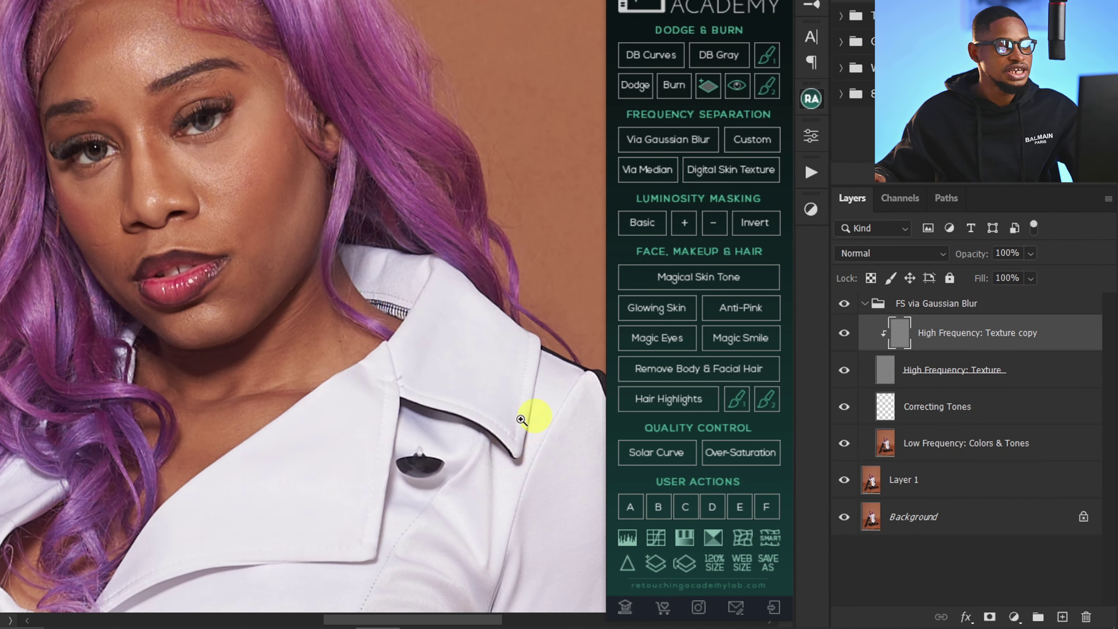
{"action": "left_click", "coordinate": [173, 240]}
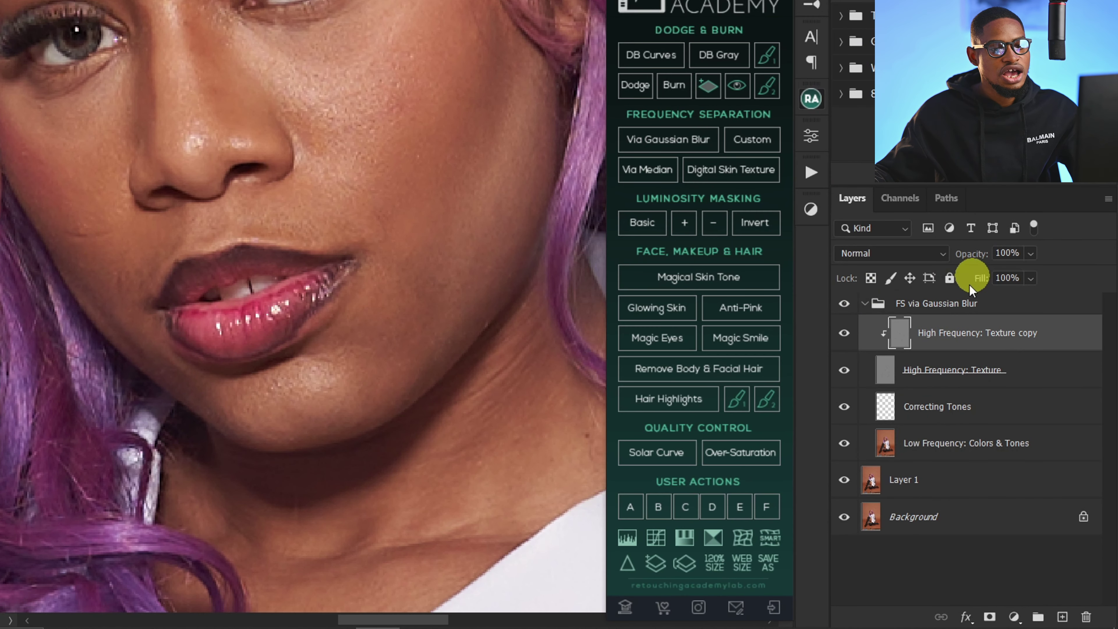
{"action": "left_click", "coordinate": [903, 335], "text": "ctrl"}
{"action": "key", "text": "ctrl"}
{"action": "key", "text": "ctrl"}
{"action": "key", "text": "ctrl"}
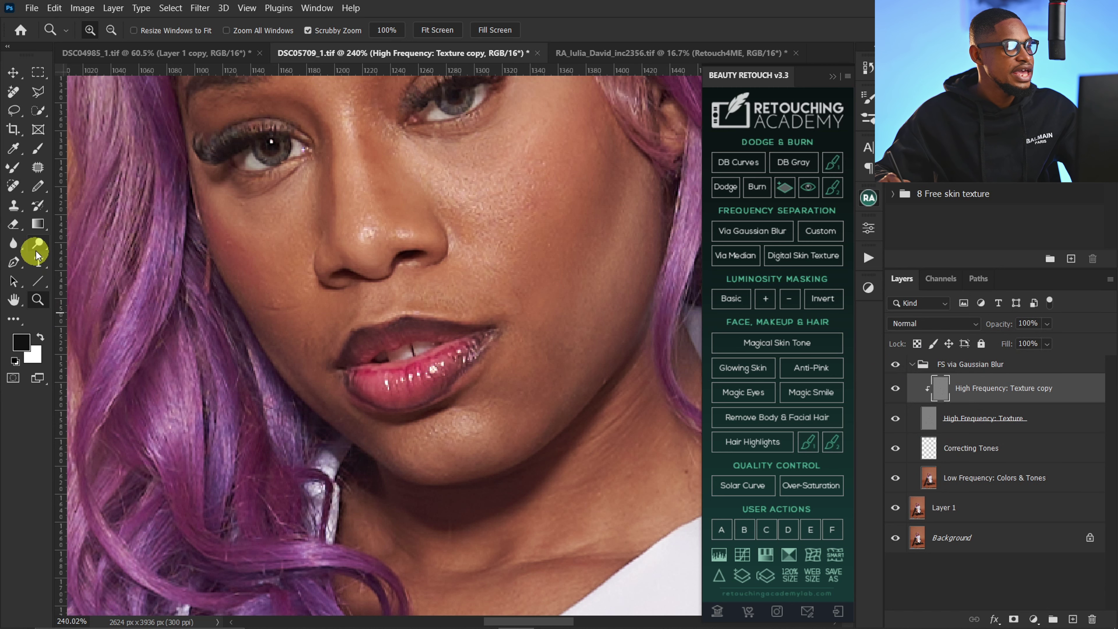
{"action": "left_click", "coordinate": [13, 206]}
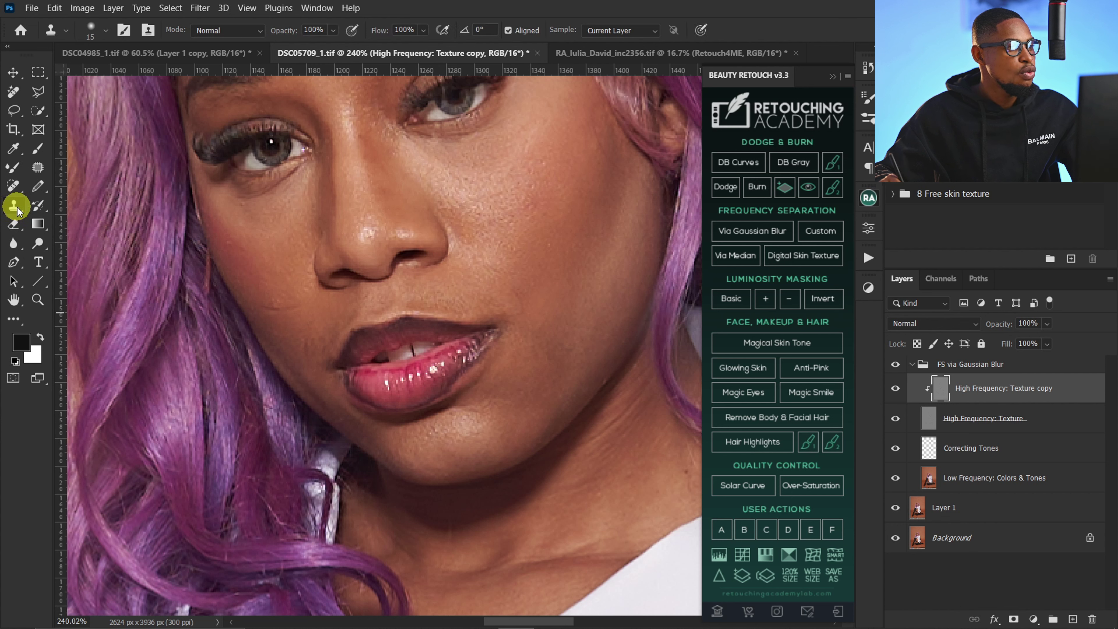
{"action": "left_click", "coordinate": [625, 30]}
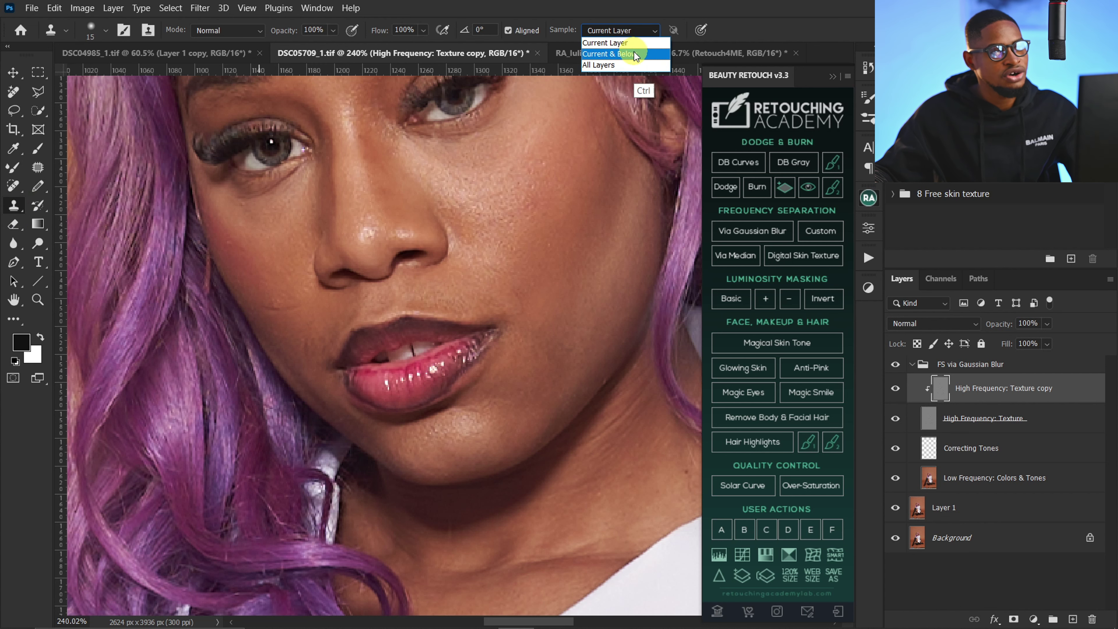
{"action": "left_click", "coordinate": [625, 44]}
{"action": "key", "text": "ctrl"}
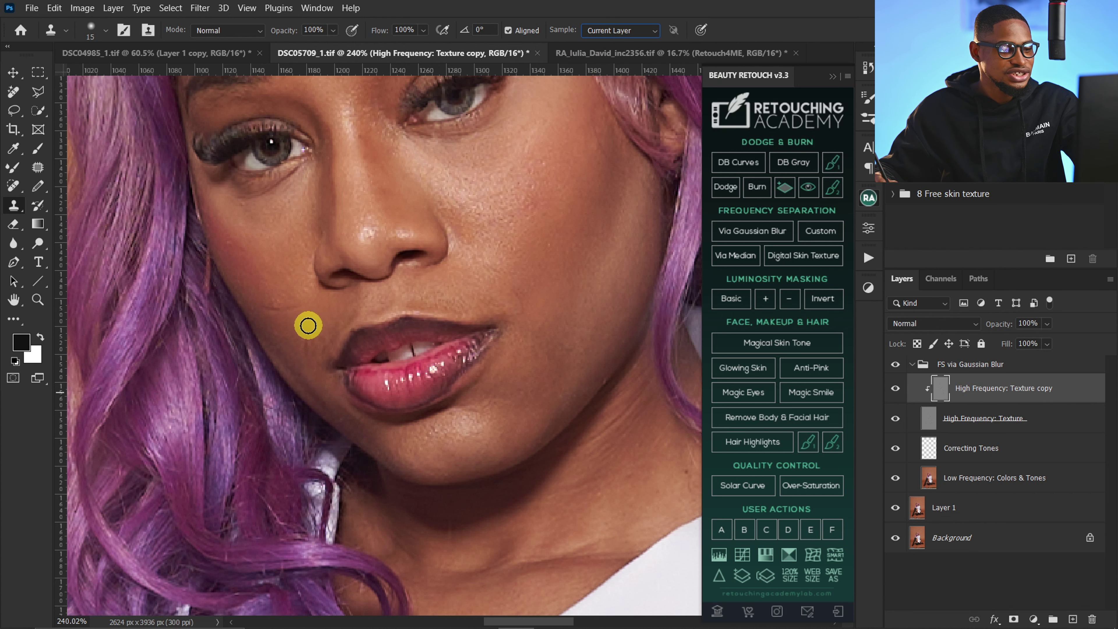
Reduce the Clone Stamp to 8 px and clone clean skin texture over the blemishes on the cheek beside the mouth.
{"action": "key", "text": "bracketleft"}
{"action": "key", "text": "bracketleft"}
{"action": "key", "text": "bracketleft"}
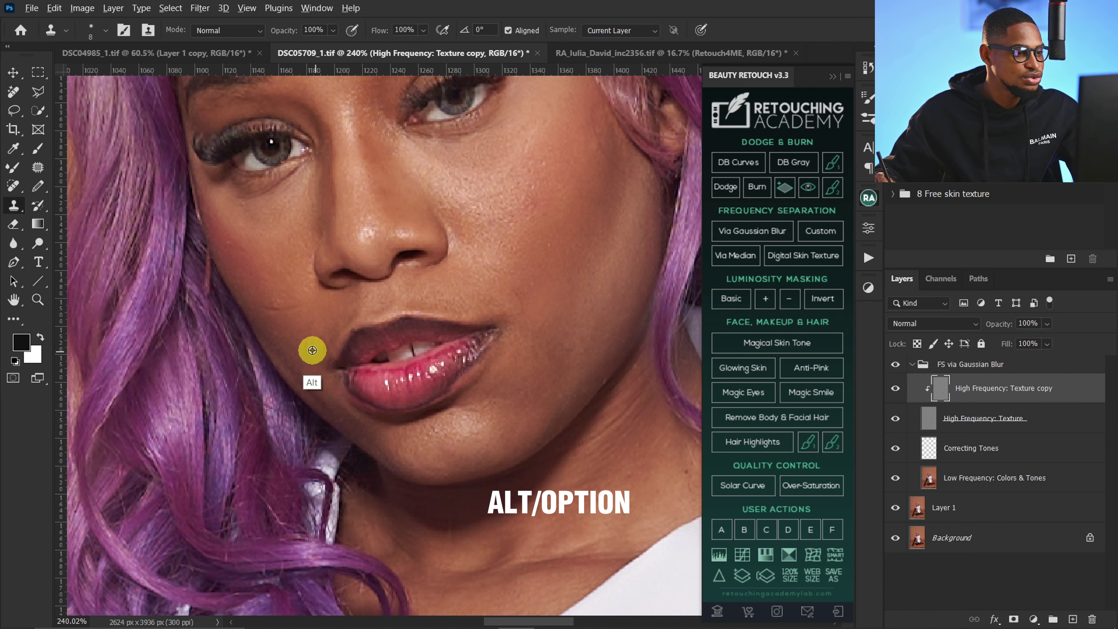
{"action": "left_click", "coordinate": [293, 311], "text": "alt"}
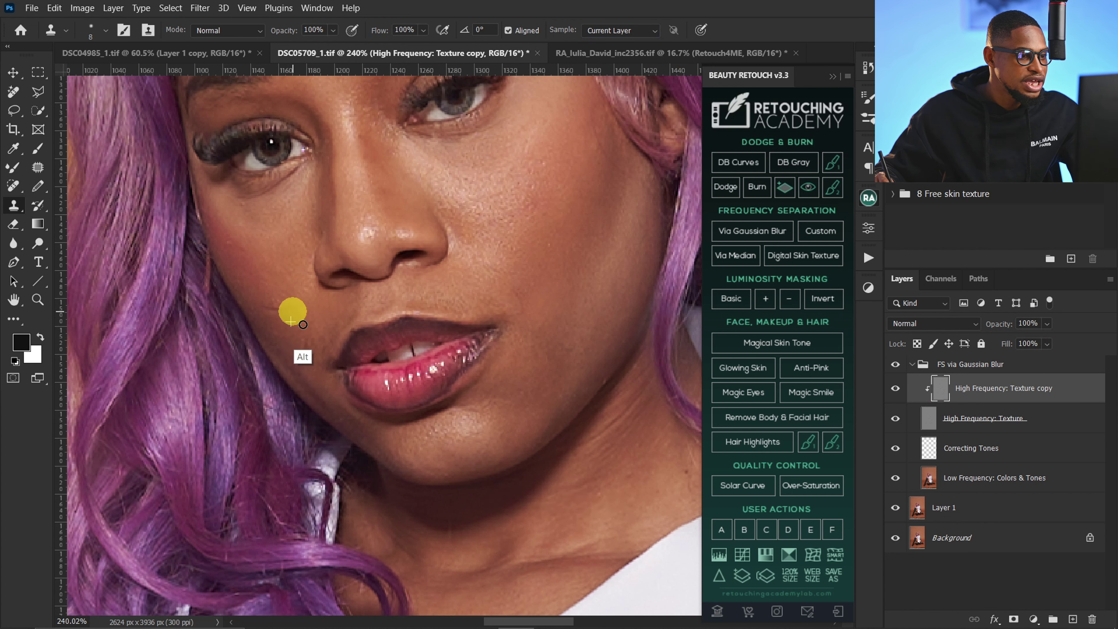
{"action": "left_click_drag", "start_coordinate": [273, 304], "coordinate": [266, 304]}
{"action": "left_click", "coordinate": [299, 321], "text": "alt"}
{"action": "left_click", "coordinate": [237, 250], "text": "alt"}
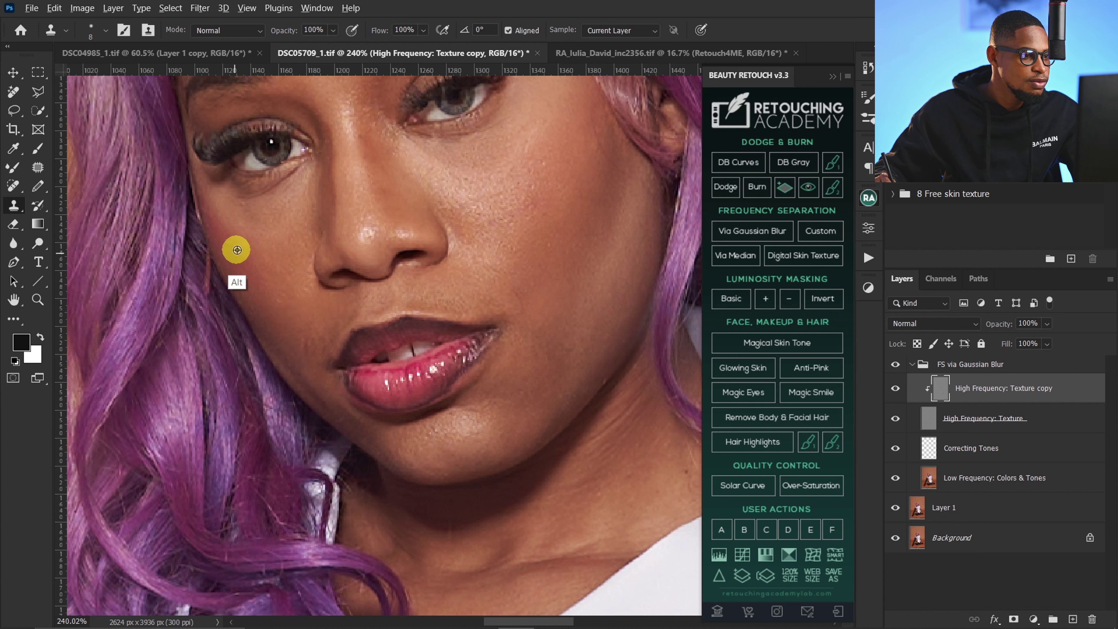
{"action": "left_click", "coordinate": [249, 212], "text": "alt"}
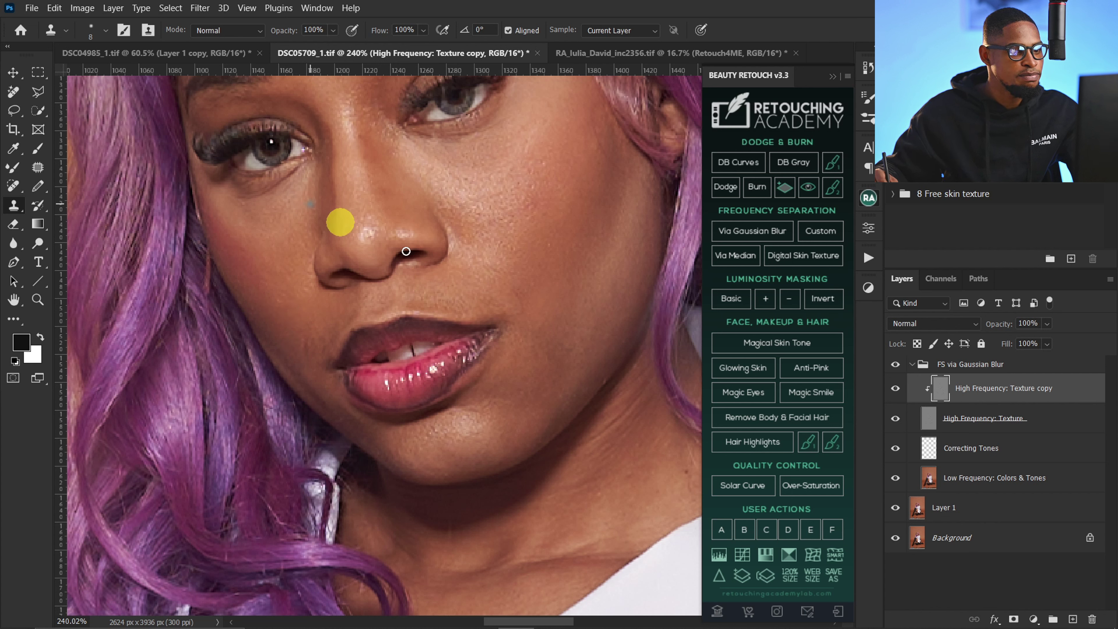
{"action": "left_click", "coordinate": [285, 303], "text": "alt"}
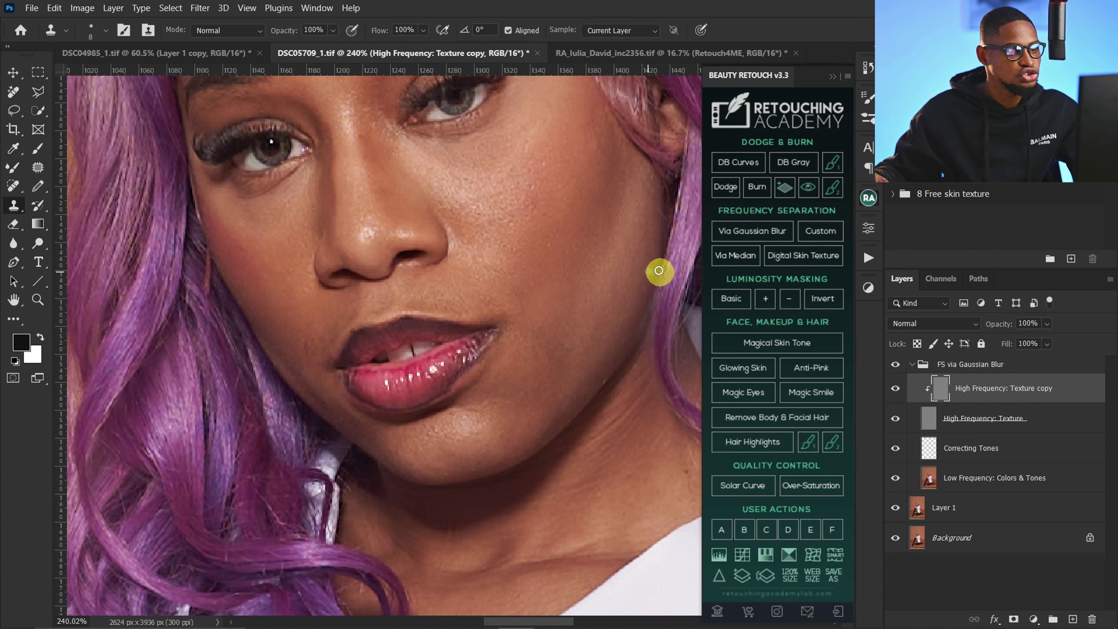
Compare the cheek close up with the High Frequency: Texture copy layer hidden and shown.
{"action": "key", "text": "z"}
{"action": "left_click_drag", "start_coordinate": [311, 339], "coordinate": [337, 317]}
{"action": "key", "text": "s"}
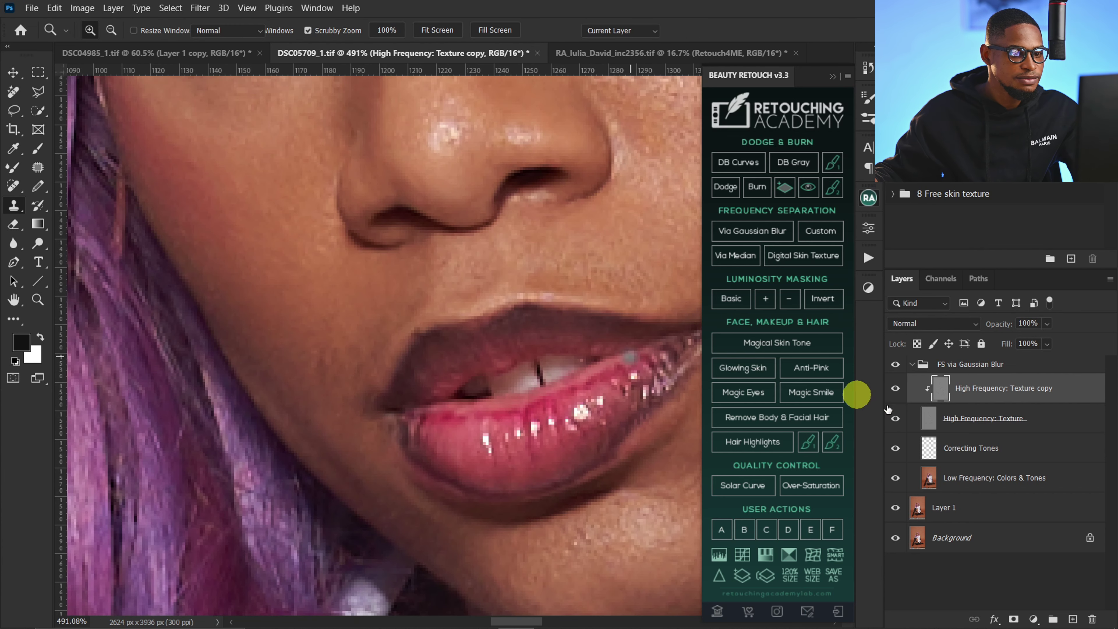
{"action": "left_click", "coordinate": [898, 387]}
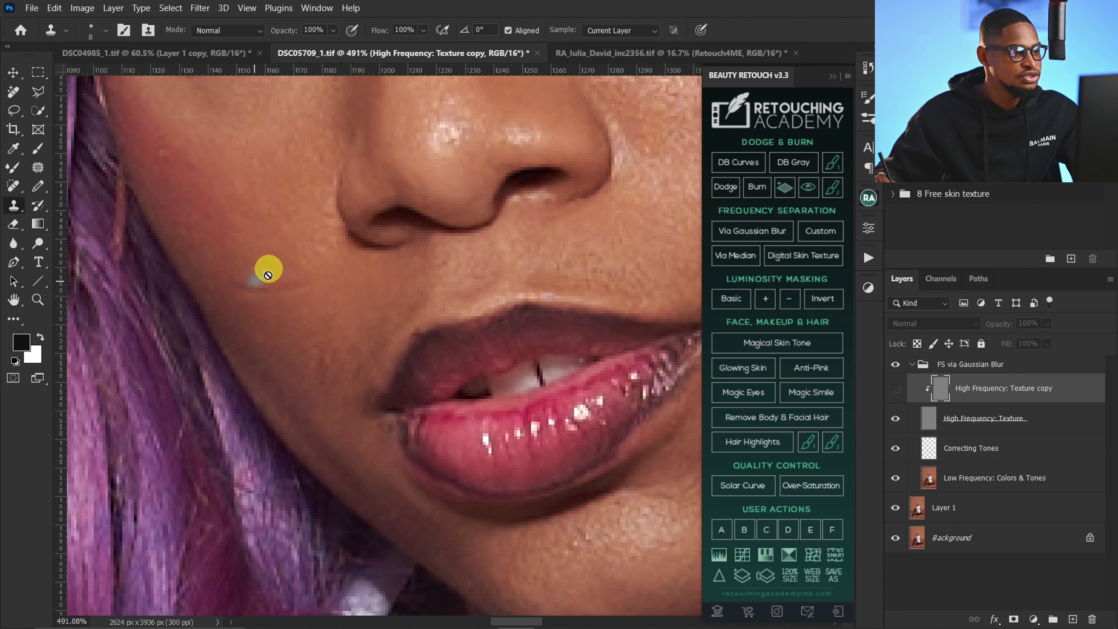
{"action": "left_click", "coordinate": [897, 390]}
{"action": "scroll", "coordinate": [517, 335], "scroll_direction": "down", "scroll_amount": 10}
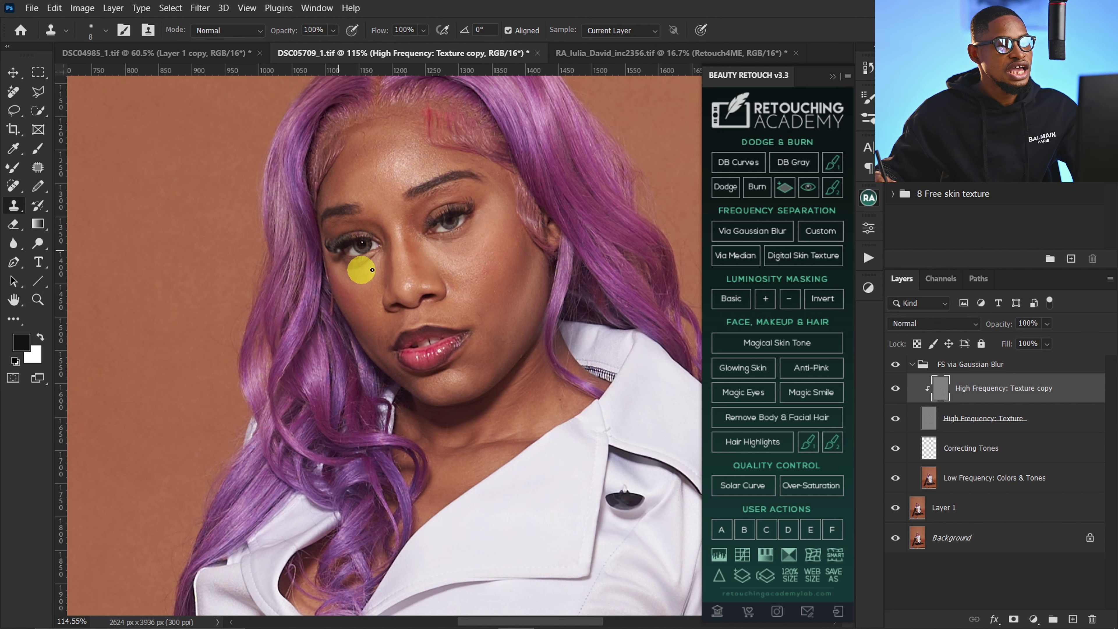
{"action": "scroll", "coordinate": [372, 270], "scroll_direction": "down", "scroll_amount": 3}
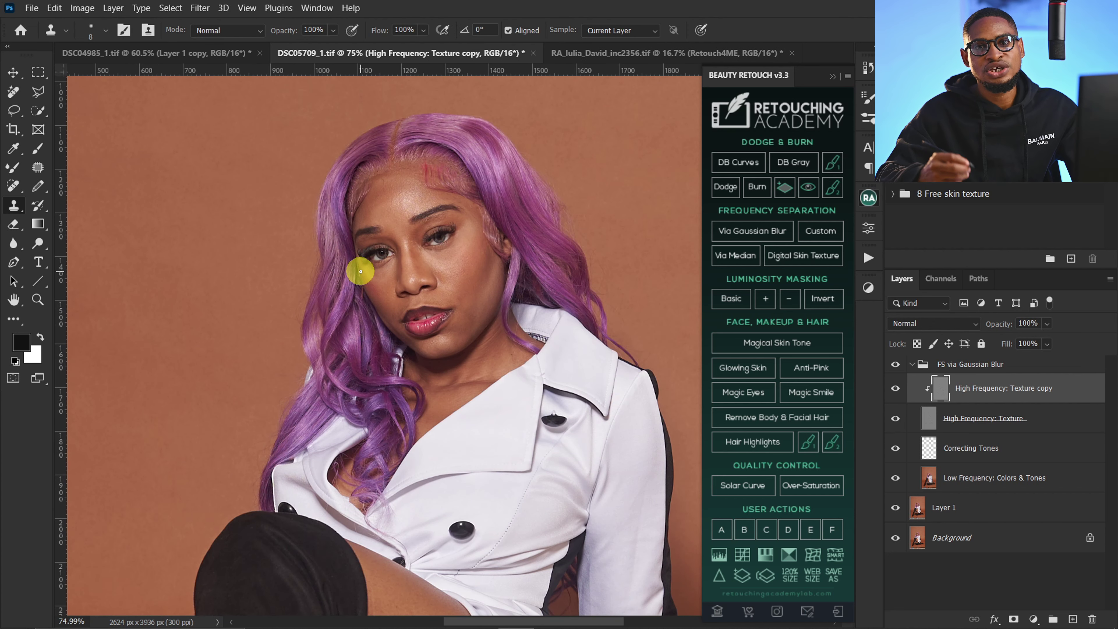
Switch to the Mixer Brush and select the Correcting Tones layer.
{"action": "left_click", "coordinate": [13, 168]}
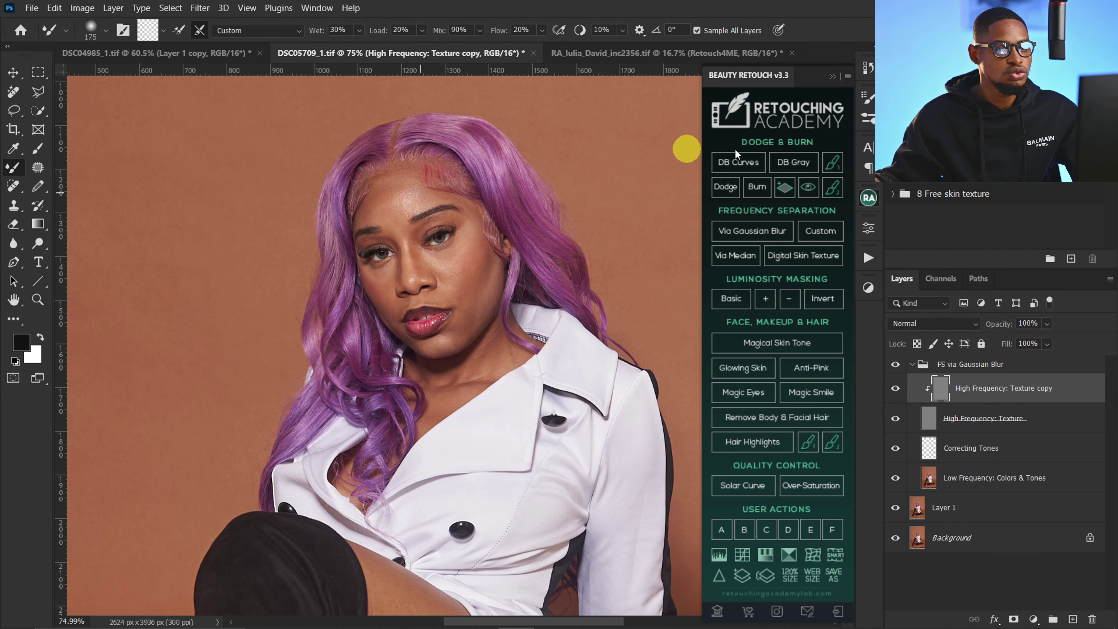
{"action": "left_click", "coordinate": [981, 450]}
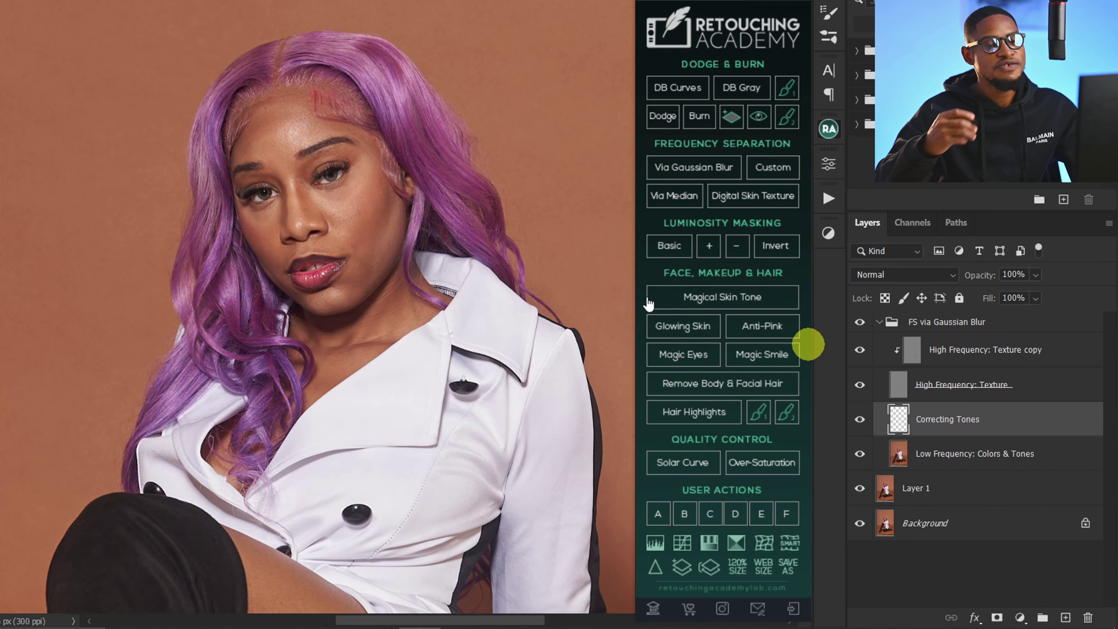
{"action": "left_click", "coordinate": [899, 421]}
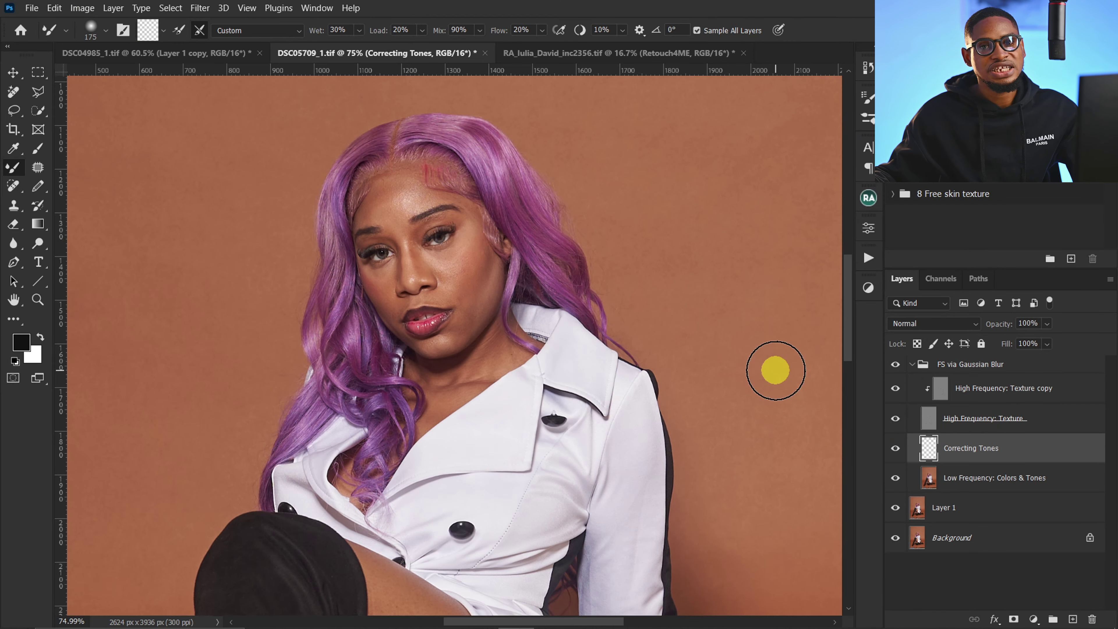
{"action": "key", "text": "ctrl"}
{"action": "key", "text": "ctrl"}
{"action": "key", "text": "ctrl"}
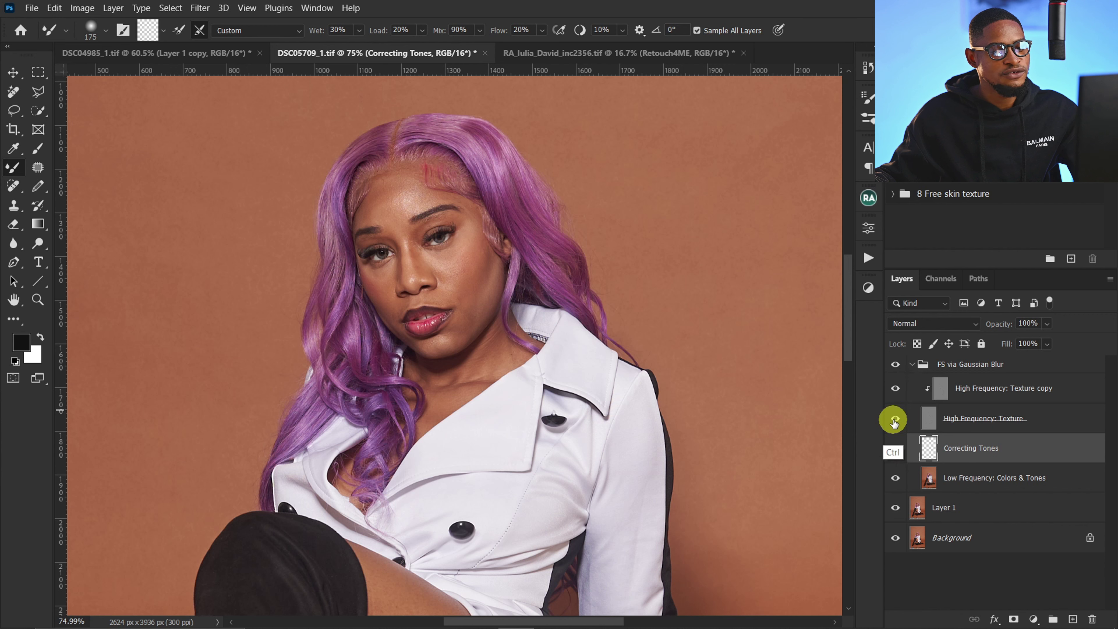
Hide the High Frequency: Texture layer so only the blurred color tones of the face show for the Mixer Brush.
{"action": "left_click", "coordinate": [895, 421]}
{"action": "key", "text": "z"}
{"action": "left_click_drag", "start_coordinate": [407, 139], "coordinate": [446, 188]}
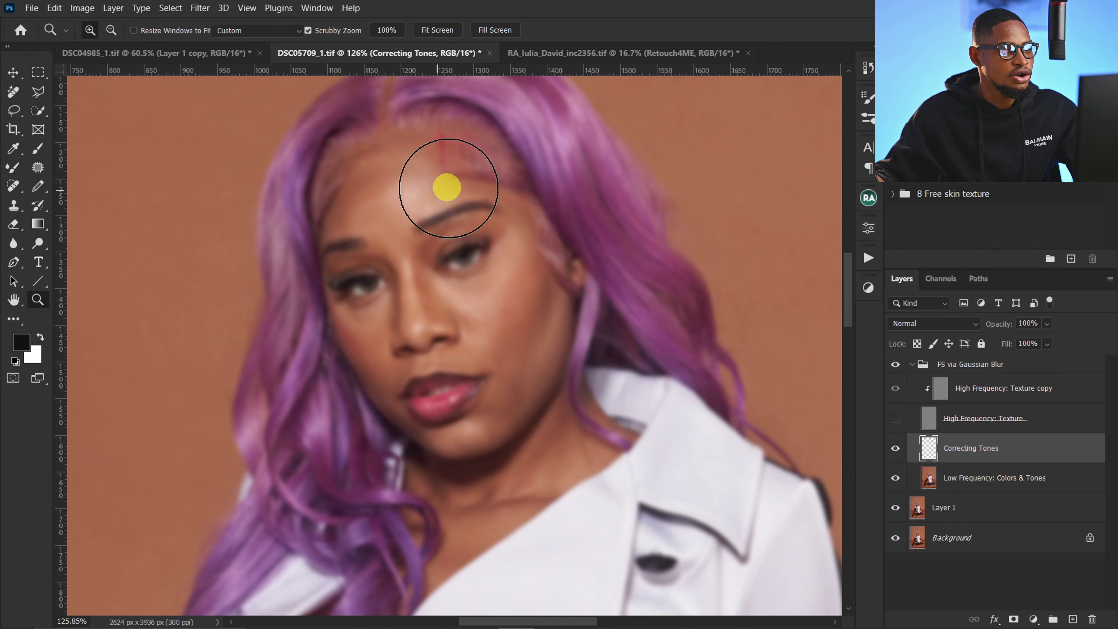
{"action": "key", "text": "b"}
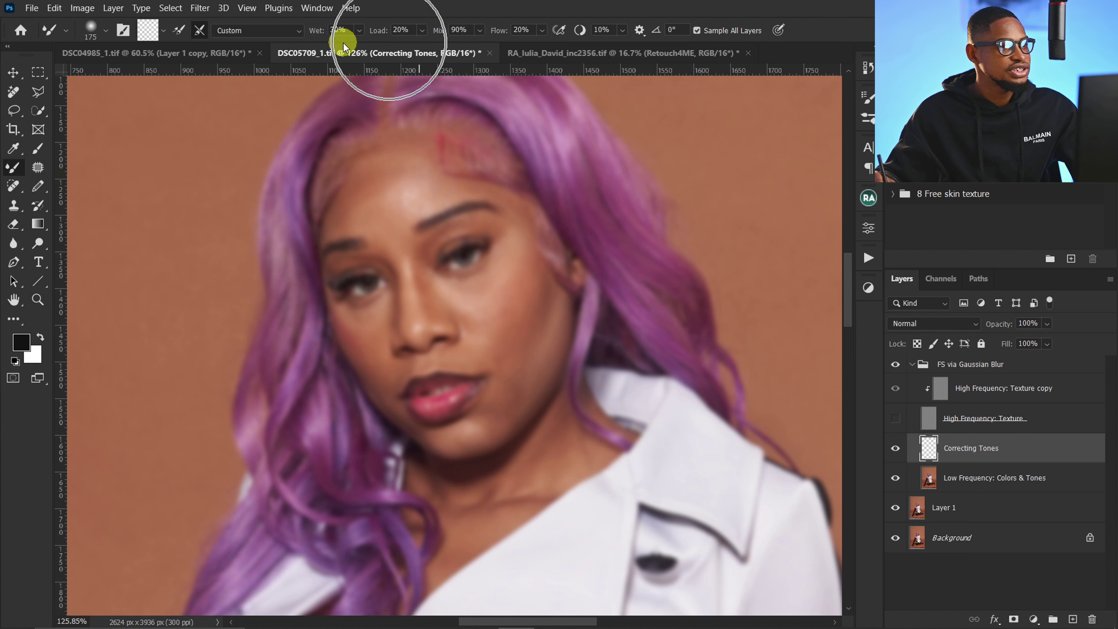
{"action": "key", "text": "ctrl"}
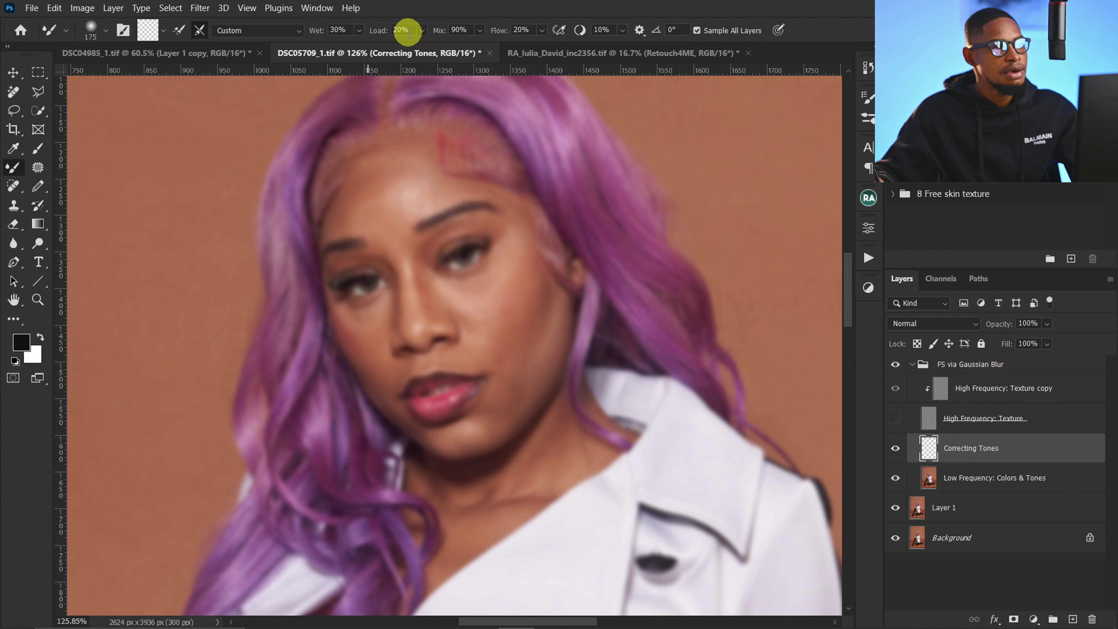
{"action": "key", "text": "ctrl"}
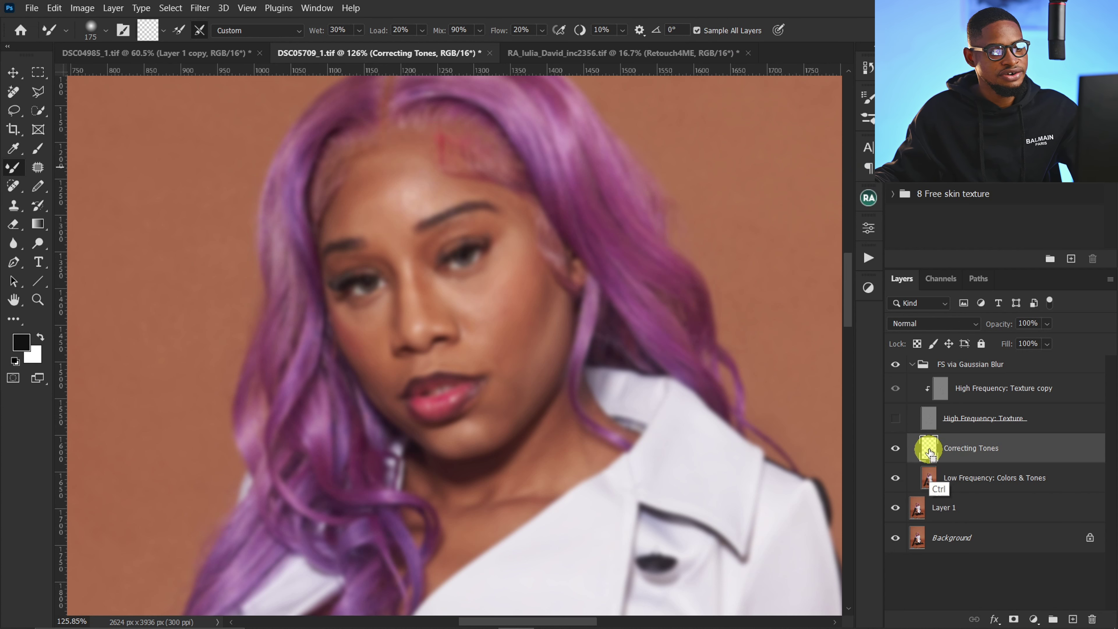
Blend the uneven tones on the forehead with the Mixer Brush at about 50 to 70 px.
{"action": "key", "text": "["}
{"action": "key", "text": "["}
{"action": "key", "text": "["}
{"action": "key", "text": "["}
{"action": "key", "text": "bracketleft"}
{"action": "key", "text": "bracketleft"}
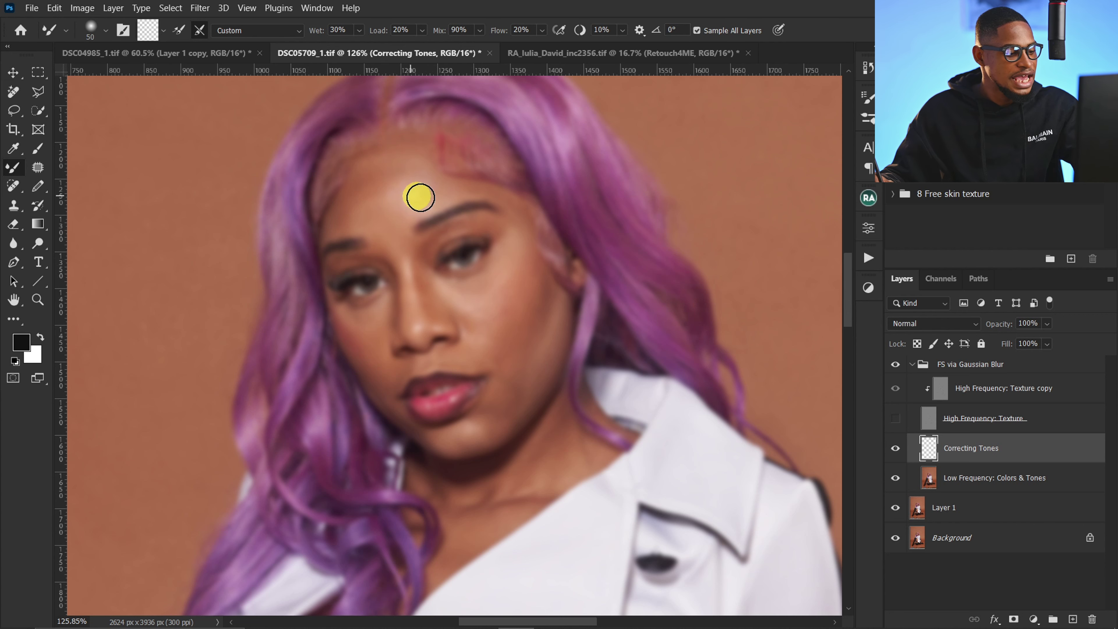
{"action": "key", "text": "ctrl+space"}
{"action": "left_click_drag", "start_coordinate": [421, 196], "coordinate": [444, 192]}
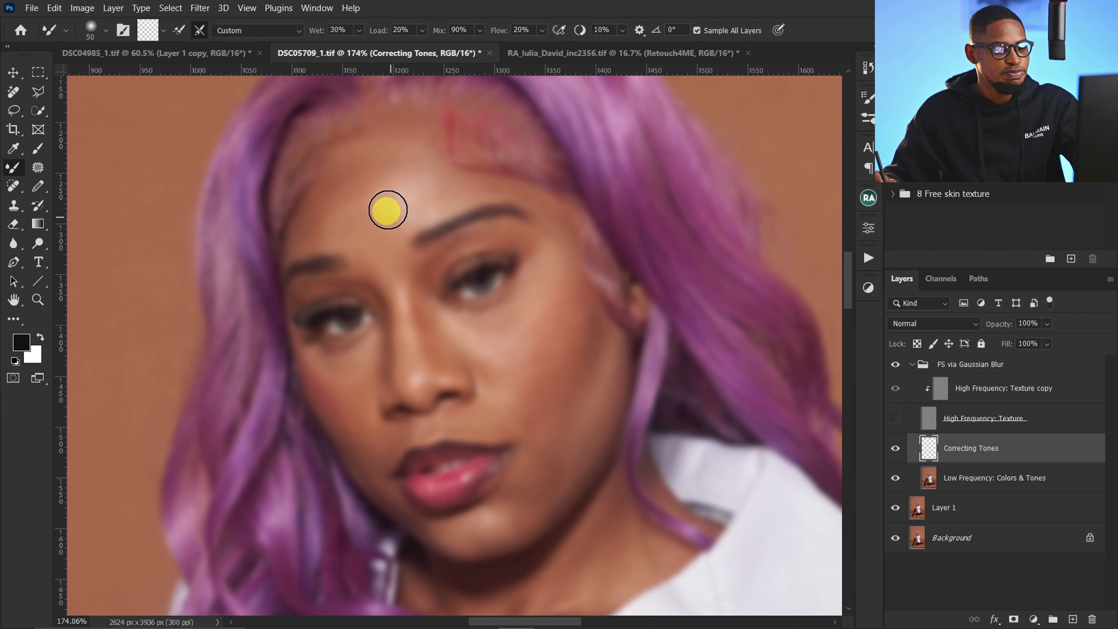
{"action": "key", "text": "bracketright"}
{"action": "key", "text": "bracketright"}
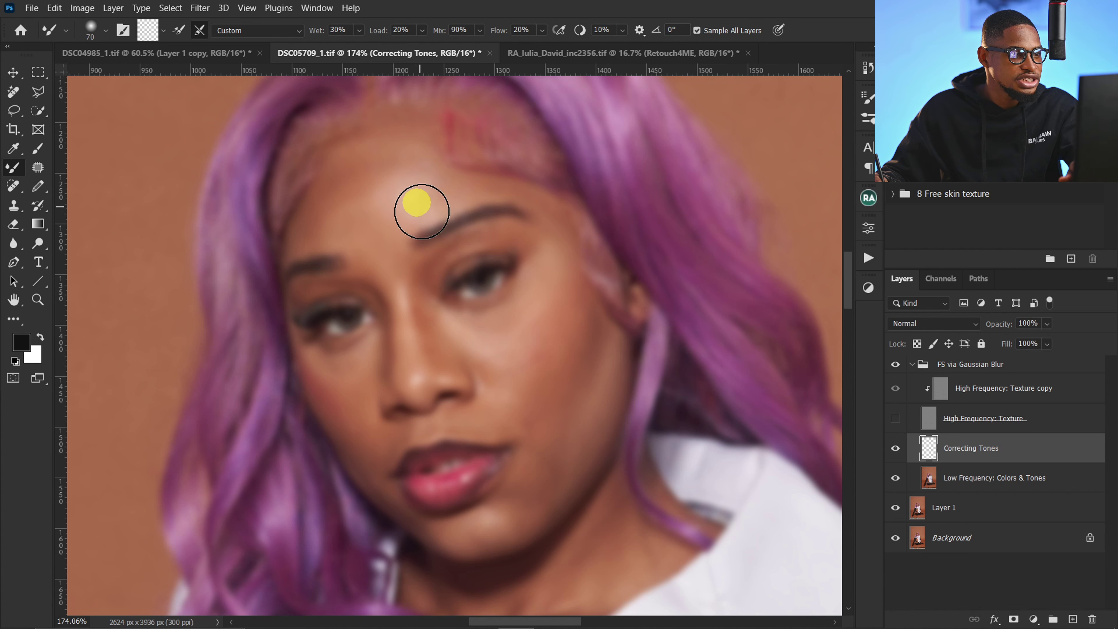
{"action": "mouse_move", "coordinate": [421, 211]}
{"action": "left_mouse_down"}
{"action": "mouse_move", "coordinate": [376, 193]}
{"action": "mouse_move", "coordinate": [382, 173]}
{"action": "mouse_move", "coordinate": [350, 181]}
{"action": "mouse_move", "coordinate": [365, 177]}
{"action": "mouse_move", "coordinate": [344, 222]}
{"action": "mouse_move", "coordinate": [370, 234]}
{"action": "mouse_move", "coordinate": [334, 211]}
{"action": "mouse_move", "coordinate": [321, 245]}
{"action": "mouse_move", "coordinate": [328, 215]}
{"action": "mouse_move", "coordinate": [362, 224]}
{"action": "mouse_move", "coordinate": [353, 177]}
{"action": "mouse_move", "coordinate": [380, 174]}
{"action": "mouse_move", "coordinate": [416, 237]}
{"action": "left_mouse_up"}
{"action": "key", "text": "bracketright"}
{"action": "key", "text": "bracketright"}
{"action": "left_click_drag", "start_coordinate": [378, 195], "coordinate": [370, 209]}
Blend the tones between the eyebrows with a 35 px Mixer Brush and across the cheek under the eye with a 70 px one.
{"action": "key", "text": "bracketleft"}
{"action": "key", "text": "bracketleft"}
{"action": "key", "text": "bracketleft"}
{"action": "key", "text": "bracketleft"}
{"action": "key", "text": "bracketleft"}
{"action": "key", "text": "bracketleft"}
{"action": "key", "text": "bracketleft"}
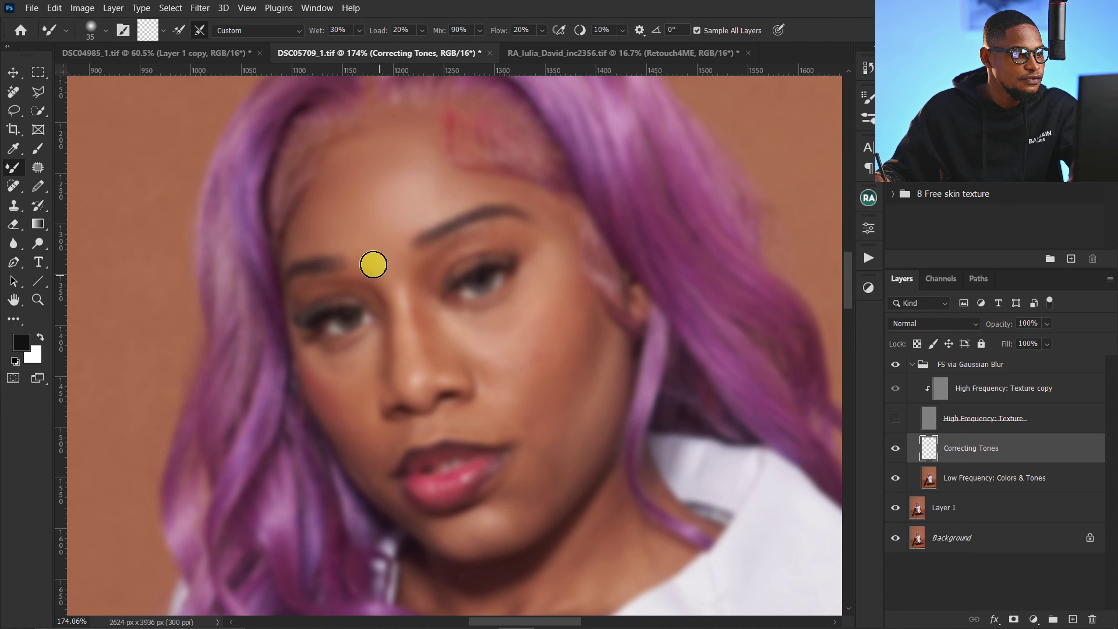
{"action": "key", "text": "bracketright"}
{"action": "key", "text": "bracketright"}
{"action": "key", "text": "bracketright"}
{"action": "key", "text": "bracketright"}
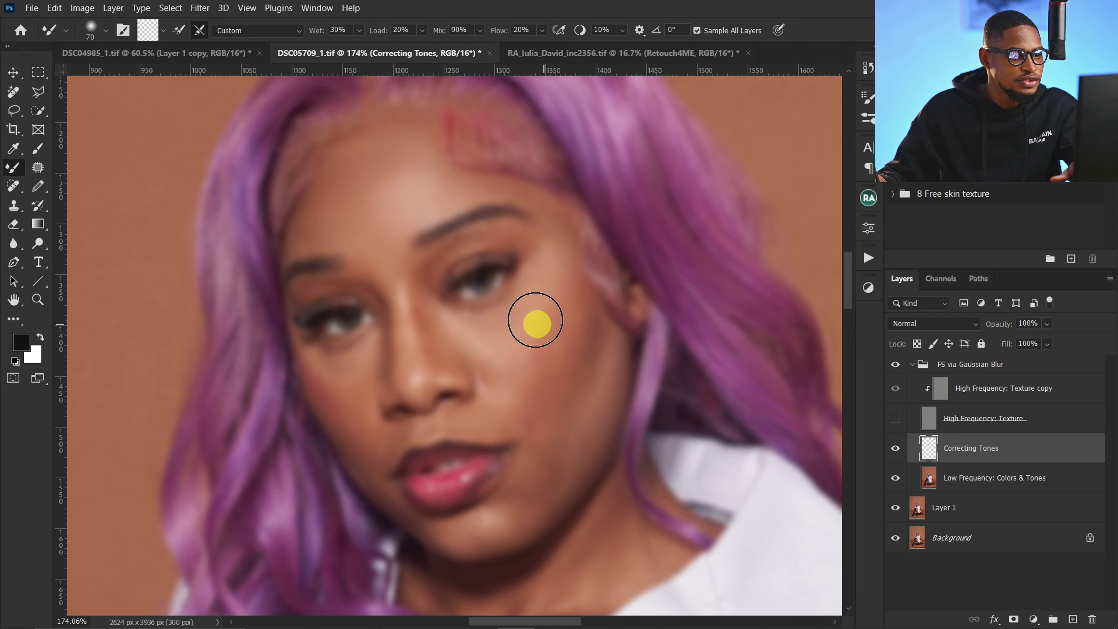
{"action": "key", "text": "bracketright"}
{"action": "mouse_move", "coordinate": [560, 361]}
{"action": "left_mouse_down"}
{"action": "mouse_move", "coordinate": [542, 342]}
{"action": "mouse_move", "coordinate": [553, 266]}
{"action": "mouse_move", "coordinate": [576, 350]}
{"action": "mouse_move", "coordinate": [505, 365]}
{"action": "mouse_move", "coordinate": [478, 343]}
{"action": "mouse_move", "coordinate": [412, 329]}
{"action": "mouse_move", "coordinate": [437, 357]}
{"action": "mouse_move", "coordinate": [439, 330]}
{"action": "mouse_move", "coordinate": [496, 368]}
{"action": "mouse_move", "coordinate": [483, 352]}
{"action": "mouse_move", "coordinate": [489, 376]}
{"action": "mouse_move", "coordinate": [477, 333]}
{"action": "mouse_move", "coordinate": [526, 320]}
{"action": "mouse_move", "coordinate": [519, 345]}
{"action": "mouse_move", "coordinate": [553, 343]}
{"action": "mouse_move", "coordinate": [528, 393]}
{"action": "mouse_move", "coordinate": [565, 362]}
{"action": "mouse_move", "coordinate": [553, 402]}
{"action": "mouse_move", "coordinate": [527, 416]}
{"action": "mouse_move", "coordinate": [475, 410]}
{"action": "mouse_move", "coordinate": [502, 417]}
{"action": "mouse_move", "coordinate": [481, 343]}
{"action": "mouse_move", "coordinate": [524, 286]}
{"action": "mouse_move", "coordinate": [514, 318]}
{"action": "mouse_move", "coordinate": [428, 334]}
{"action": "mouse_move", "coordinate": [390, 302]}
{"action": "left_mouse_up"}
Smooth the remaining tones around the nose, cheeks and jaw with the Mixer Brush, resizing it to fit each area and finishing at 70 px.
{"action": "key", "text": "bracketleft"}
{"action": "key", "text": "bracketleft"}
{"action": "key", "text": "bracketleft"}
{"action": "key", "text": "bracketright"}
{"action": "key", "text": "bracketright"}
{"action": "key", "text": "bracketleft"}
{"action": "key", "text": "bracketleft"}
{"action": "key", "text": "bracketleft"}
{"action": "mouse_move", "coordinate": [402, 351]}
{"action": "left_mouse_down"}
{"action": "mouse_move", "coordinate": [359, 377]}
{"action": "mouse_move", "coordinate": [368, 426]}
{"action": "mouse_move", "coordinate": [548, 391]}
{"action": "mouse_move", "coordinate": [465, 417]}
{"action": "mouse_move", "coordinate": [349, 397]}
{"action": "mouse_move", "coordinate": [524, 551]}
{"action": "mouse_move", "coordinate": [539, 490]}
{"action": "mouse_move", "coordinate": [536, 280]}
{"action": "mouse_move", "coordinate": [368, 175]}
{"action": "mouse_move", "coordinate": [475, 333]}
{"action": "mouse_move", "coordinate": [480, 536]}
{"action": "mouse_move", "coordinate": [545, 425]}
{"action": "mouse_move", "coordinate": [512, 421]}
{"action": "mouse_move", "coordinate": [661, 367]}
{"action": "left_mouse_up"}
{"action": "key", "text": "bracketright"}
{"action": "key", "text": "bracketright"}
{"action": "key", "text": "bracketright"}
{"action": "key", "text": "bracketright"}
{"action": "key", "text": "bracketright"}
{"action": "key", "text": "bracketright"}
{"action": "key", "text": "bracketright"}
{"action": "key", "text": "bracketright"}
{"action": "key", "text": "bracketright"}
{"action": "key", "text": "bracketleft"}
{"action": "key", "text": "bracketleft"}
Show the High Frequency: Texture layer so the skin texture is back over the blended tones.
{"action": "left_click", "coordinate": [897, 419]}
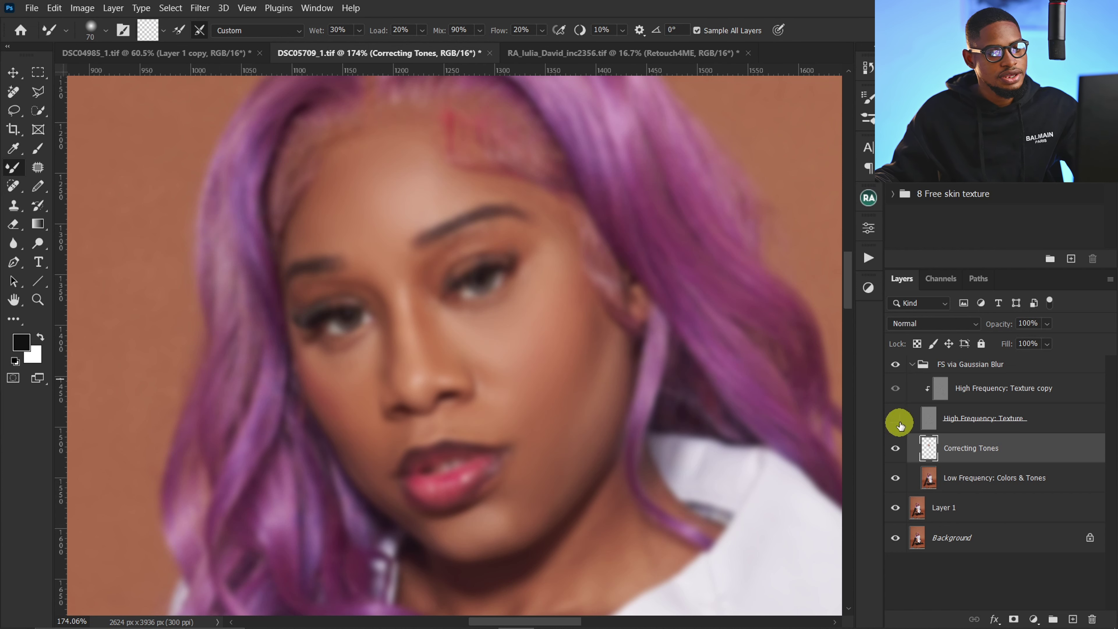
{"action": "left_click", "coordinate": [899, 422]}
{"action": "key", "text": "z"}
{"action": "left_click_drag", "start_coordinate": [466, 364], "coordinate": [500, 320]}
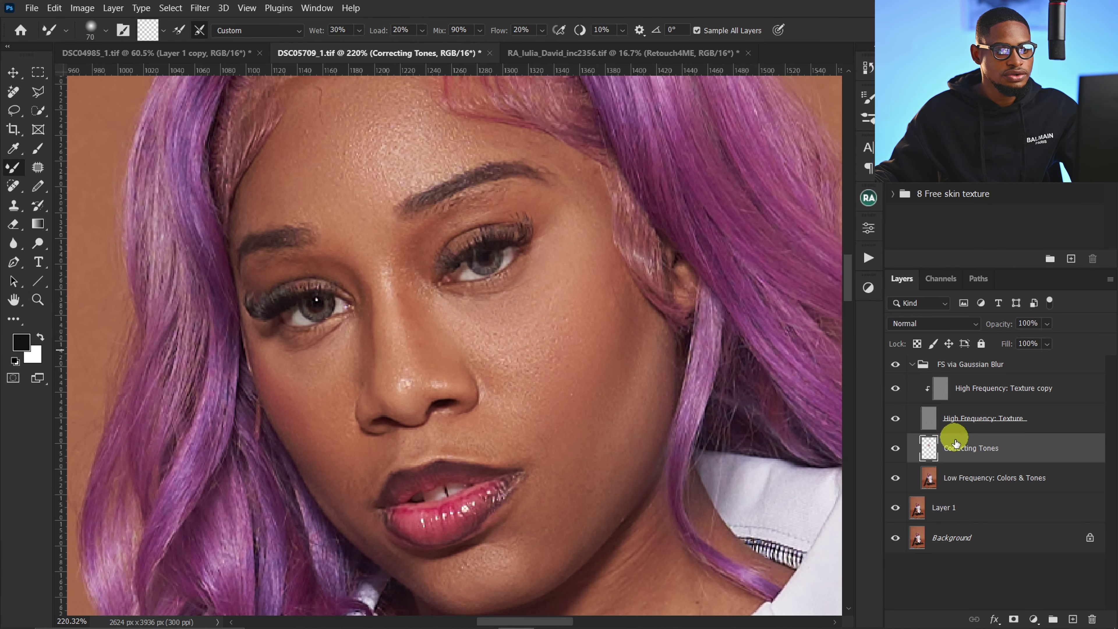
Compare the face with the Correcting Tones layer hidden and shown.
{"action": "left_click", "coordinate": [896, 448]}
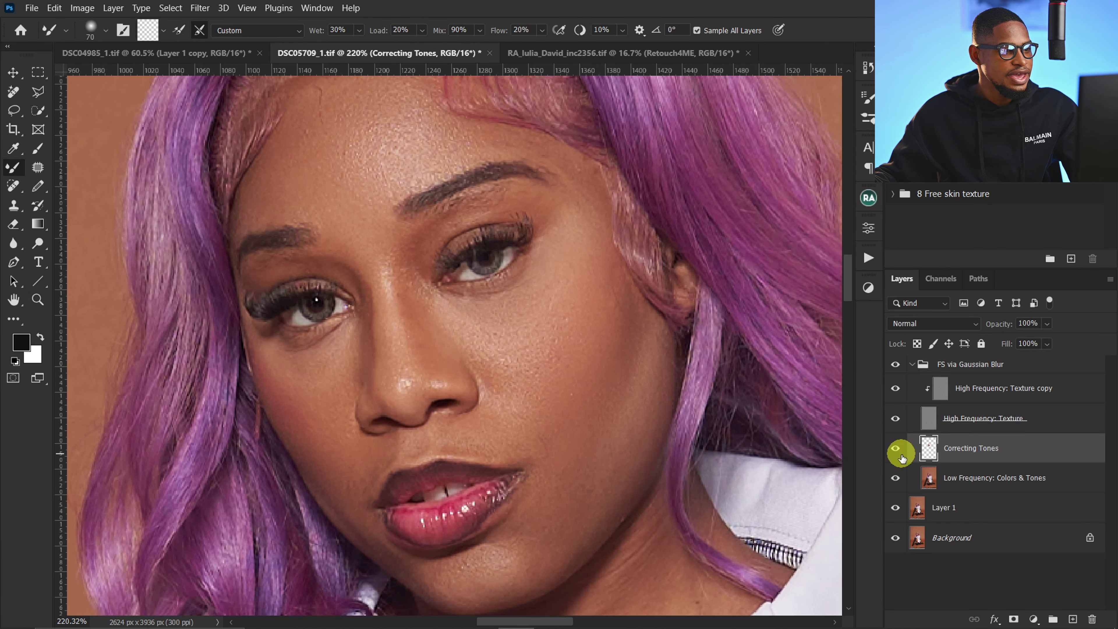
{"action": "left_click", "coordinate": [902, 460]}
{"action": "left_click", "coordinate": [897, 452]}
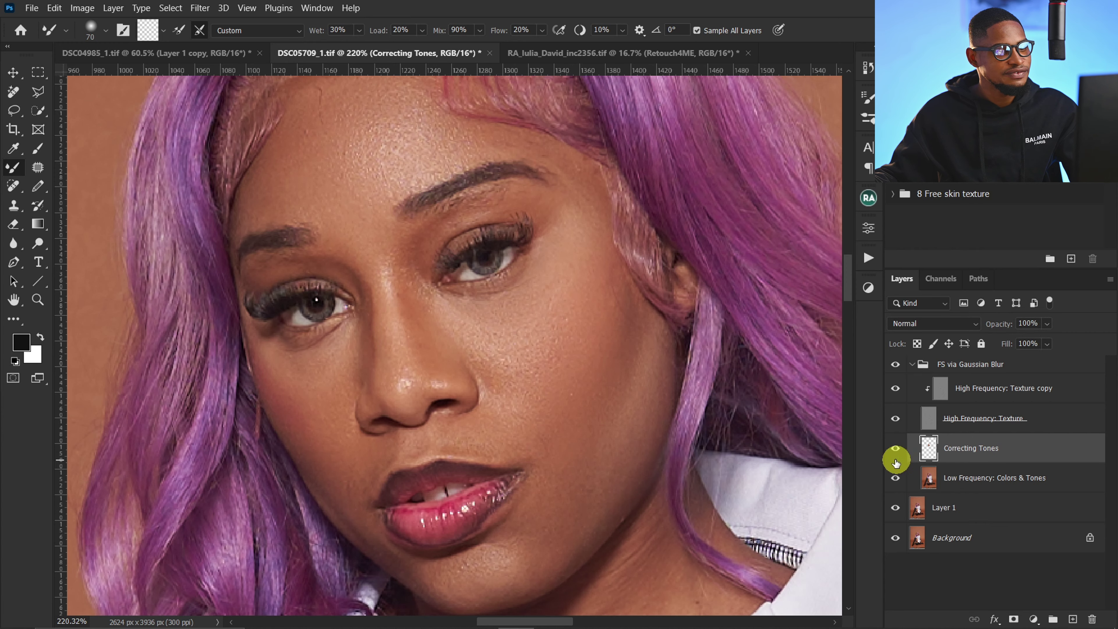
{"action": "key", "text": "z"}
{"action": "left_click_drag", "start_coordinate": [495, 347], "coordinate": [445, 312]}
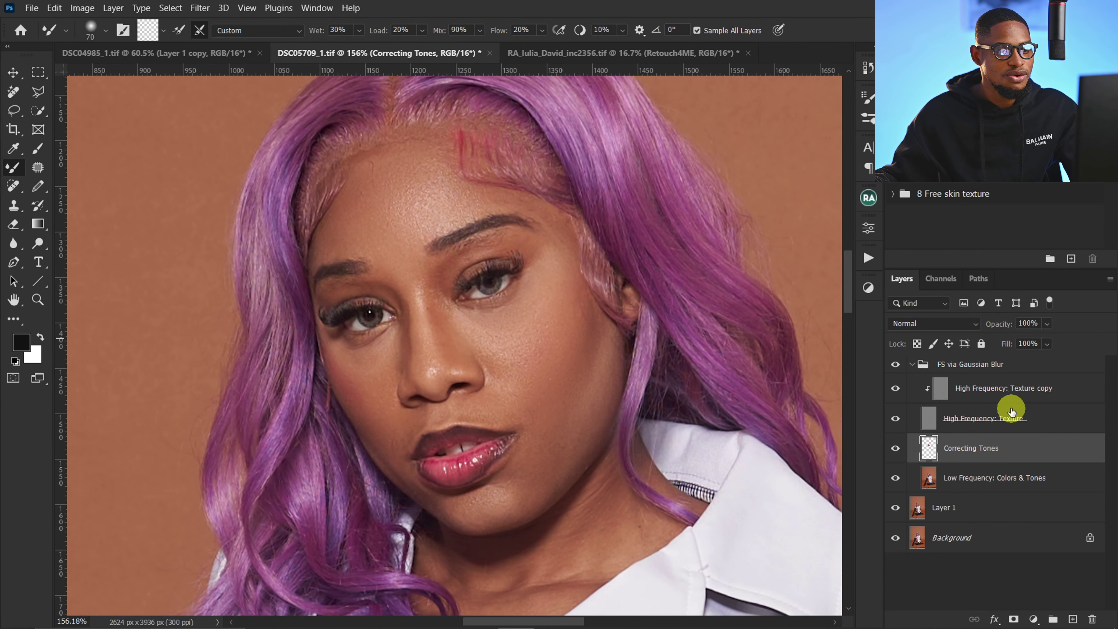
Collapse the FS via Gaussian Blur group and compare the portrait with the group hidden and shown.
{"action": "left_click", "coordinate": [910, 367]}
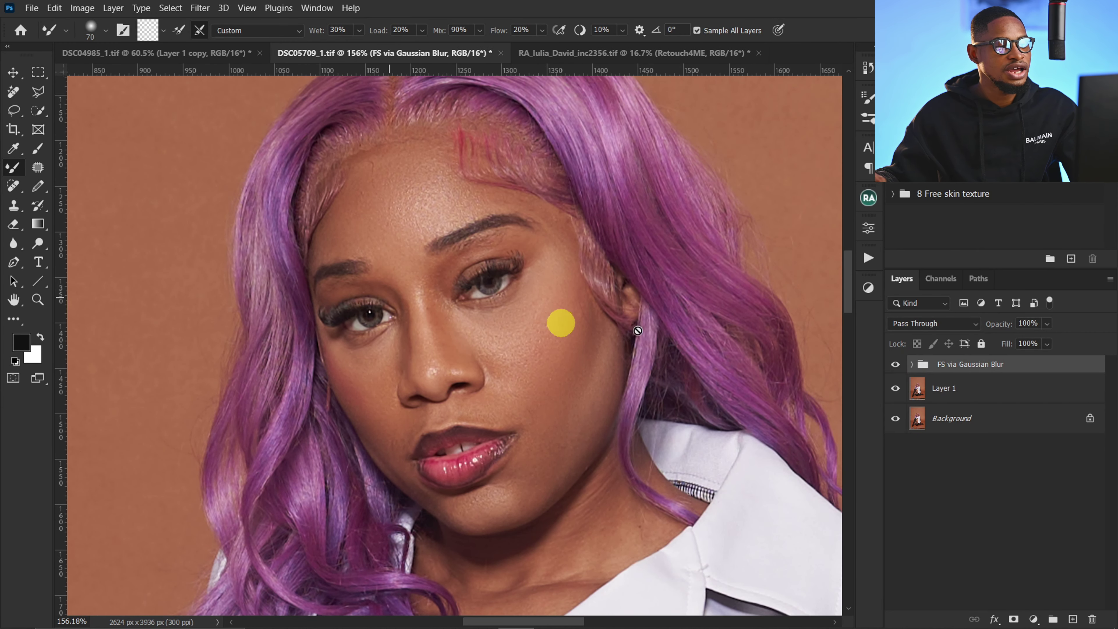
{"action": "left_click", "coordinate": [896, 369]}
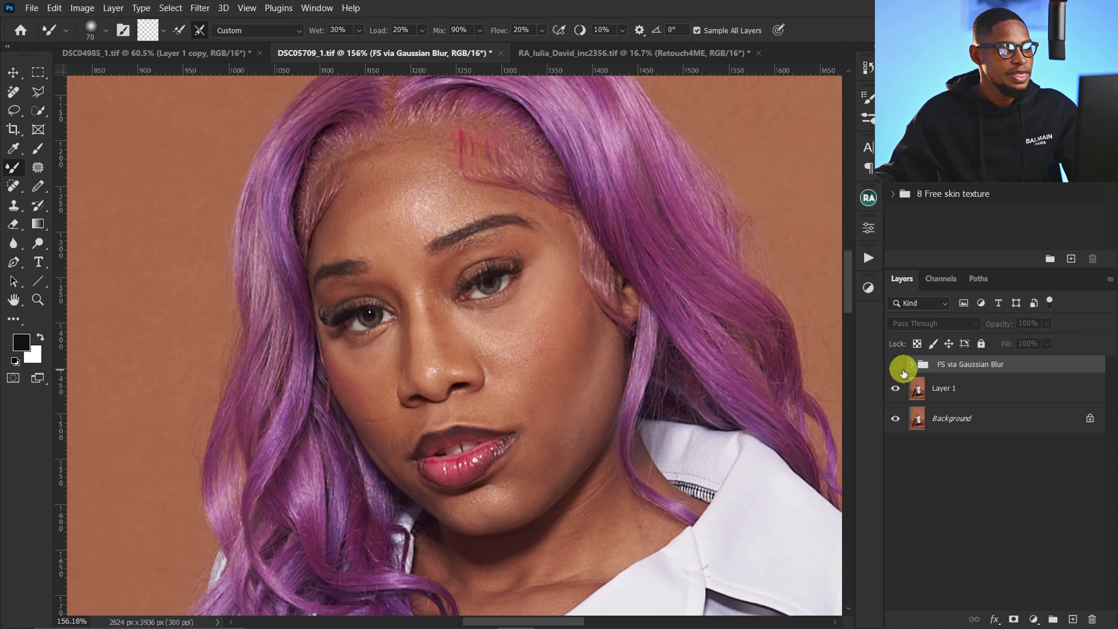
{"action": "left_click", "coordinate": [903, 373]}
Expand the FS via Gaussian Blur group and merge the Correcting Tones layer with Low Frequency: Colors & Tones.
{"action": "left_click", "coordinate": [913, 366]}
{"action": "left_click", "coordinate": [971, 448]}
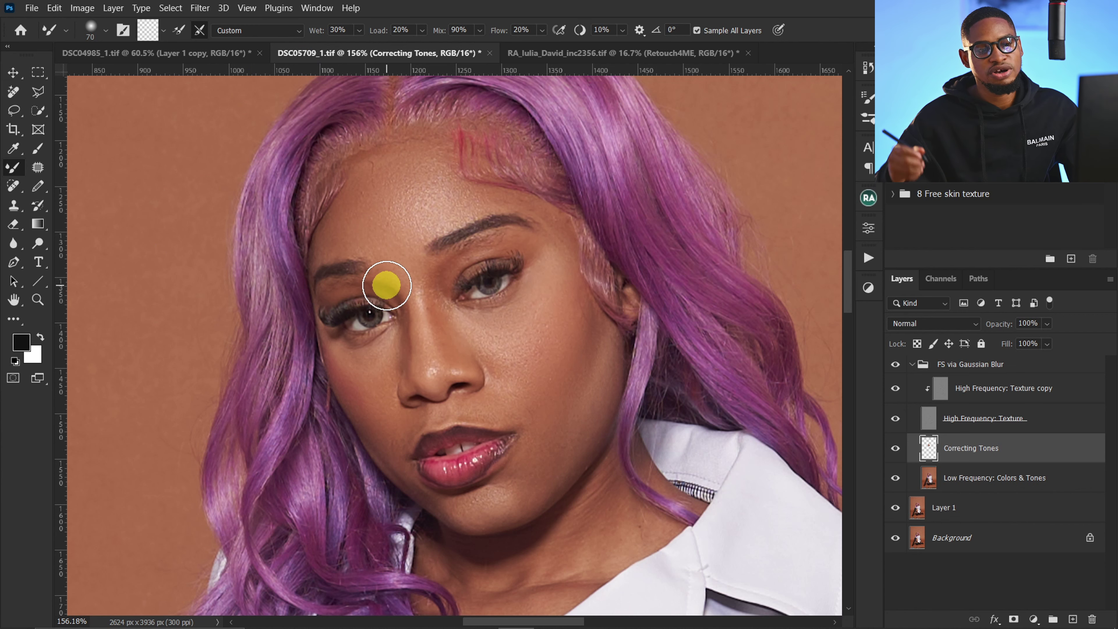
{"action": "left_click", "coordinate": [961, 475]}
{"action": "left_click", "coordinate": [962, 458]}
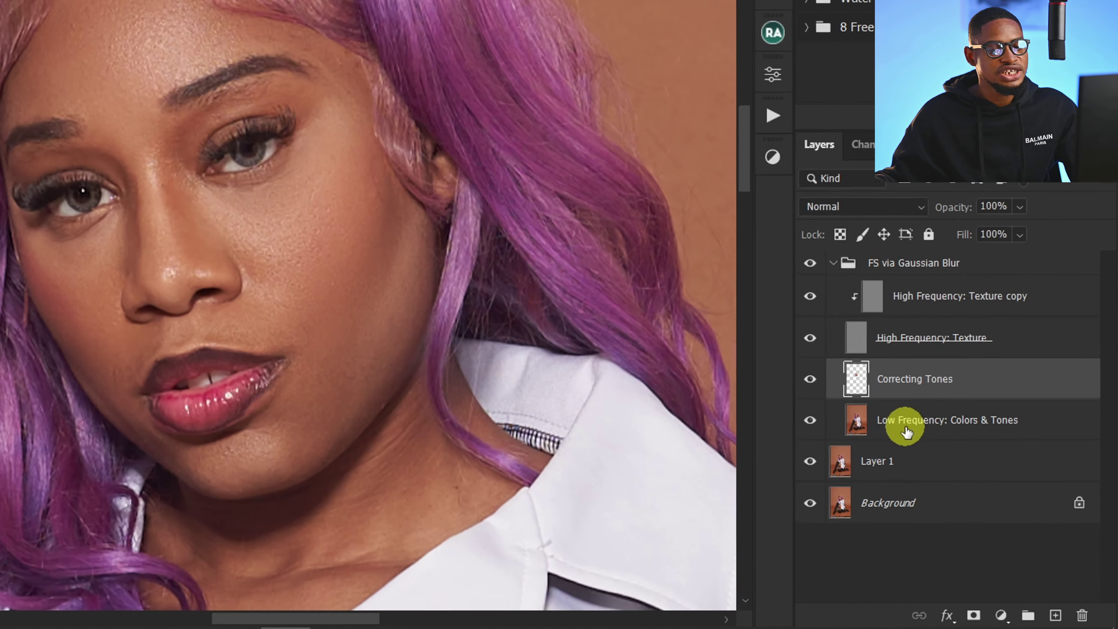
{"action": "left_click", "coordinate": [969, 478]}
{"action": "left_click", "coordinate": [983, 451]}
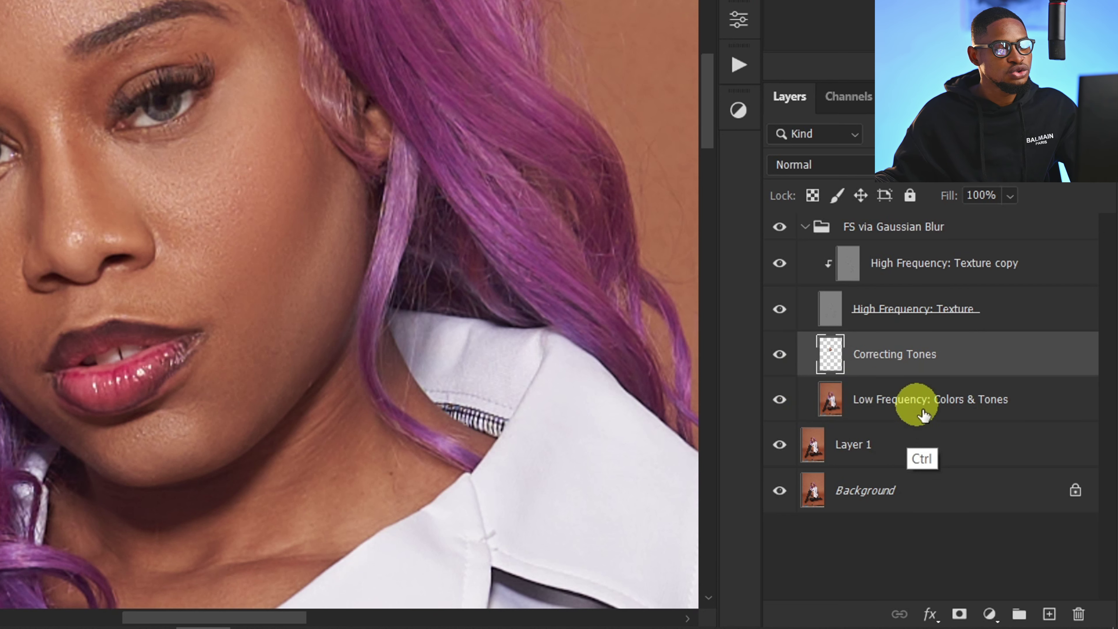
{"action": "left_click", "coordinate": [905, 405], "text": "ctrl"}
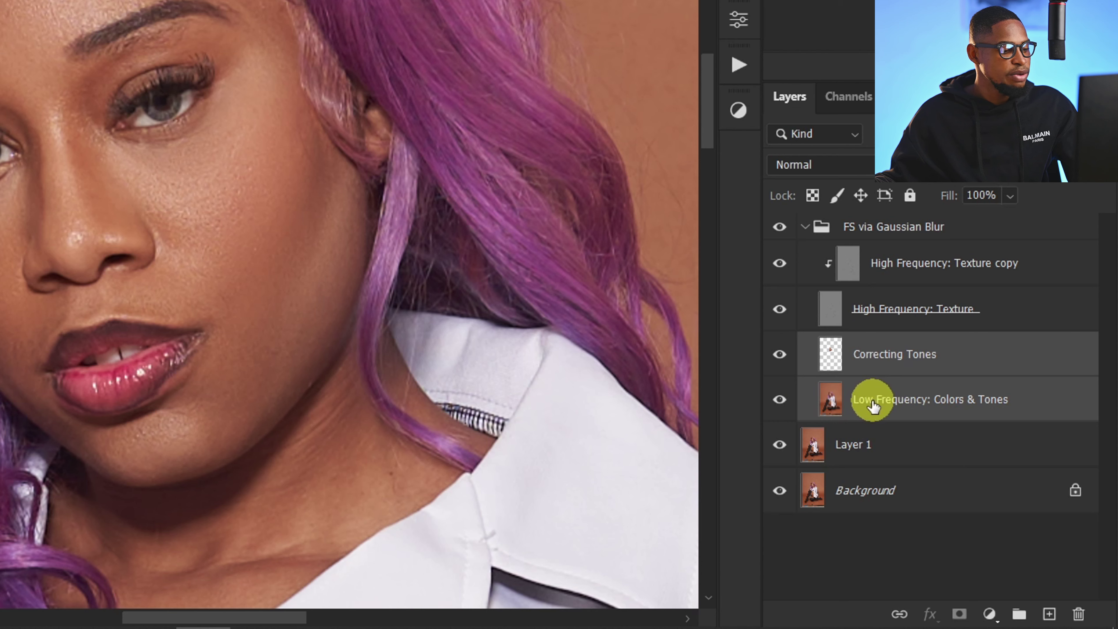
{"action": "key", "text": "ctrl+e"}
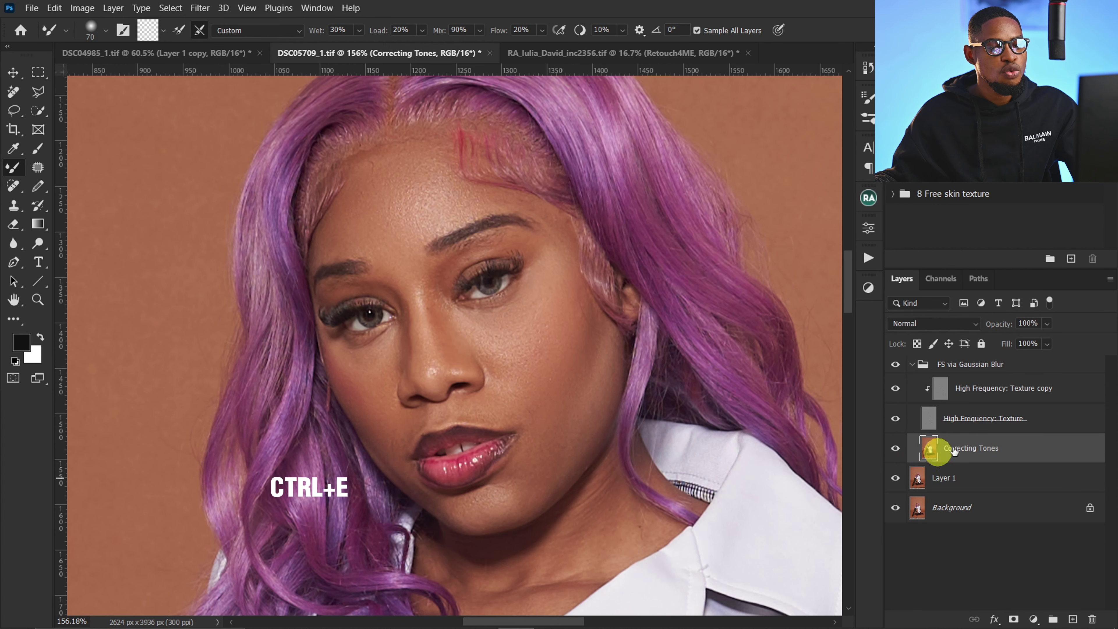
Run the Imagenomic Portraiture 3 filter on the merged Correcting Tones layer with Medium smoothing.
{"action": "left_click", "coordinate": [200, 13]}
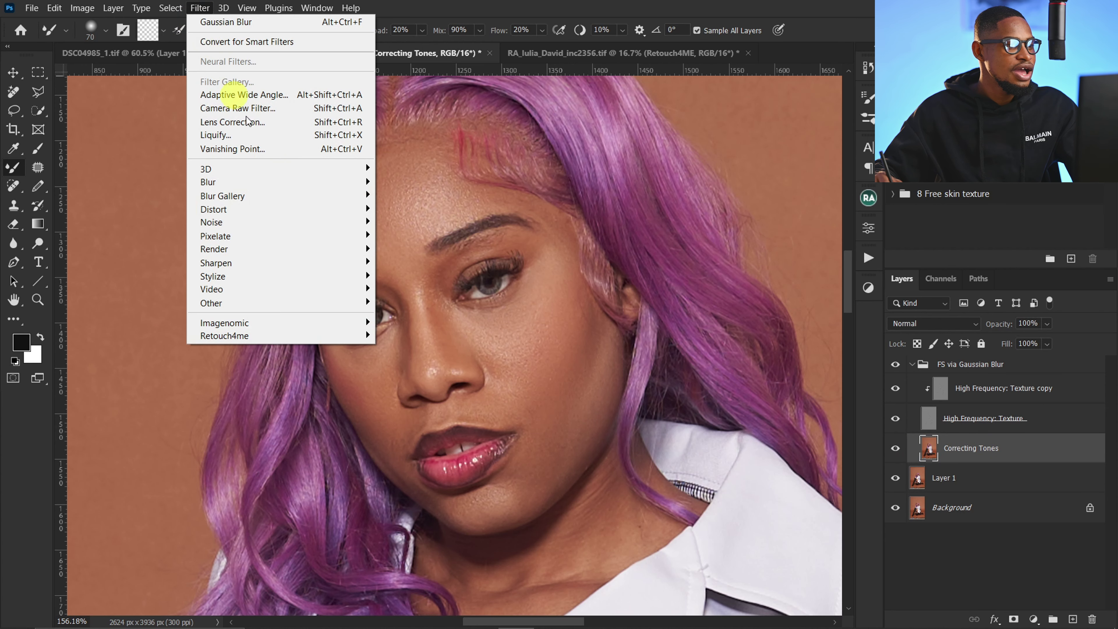
{"action": "mouse_move", "coordinate": [368, 324]}
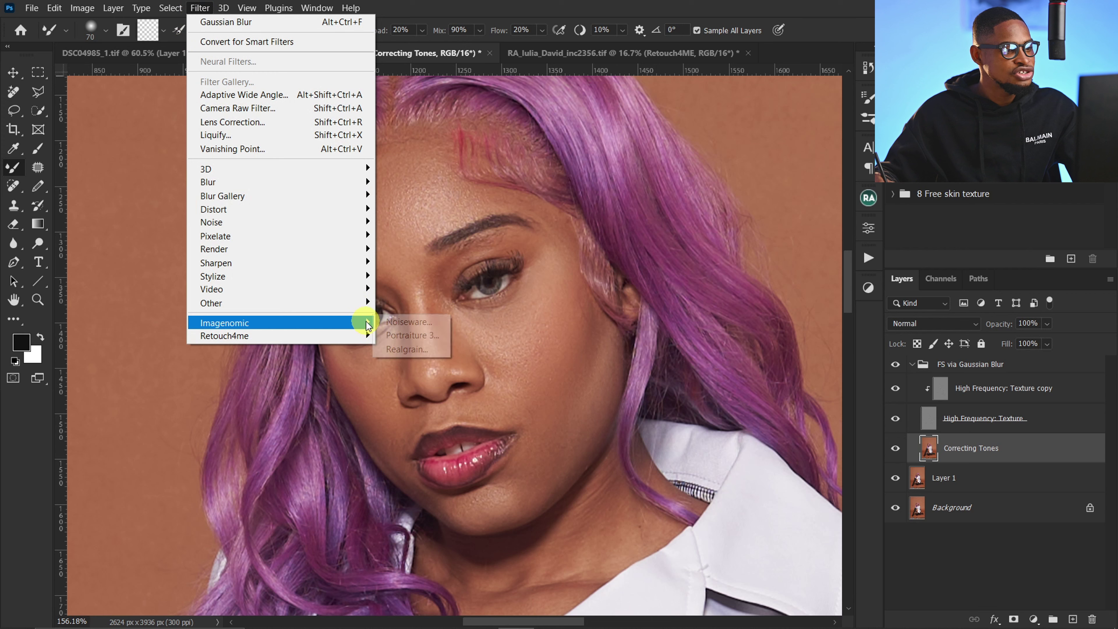
{"action": "left_click", "coordinate": [422, 335]}
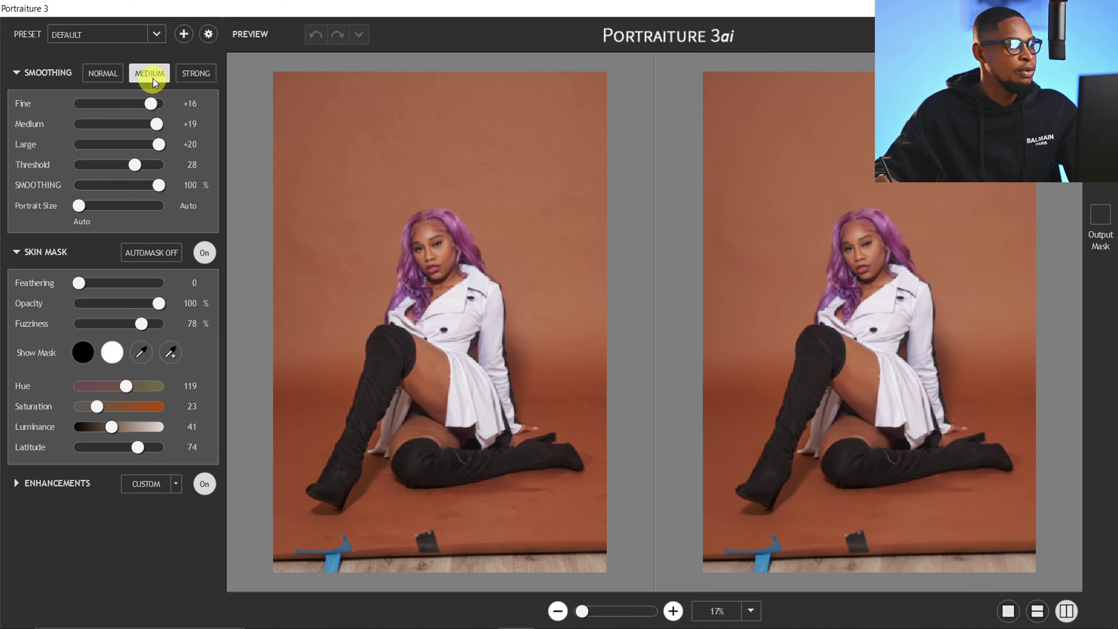
{"action": "left_click", "coordinate": [151, 74]}
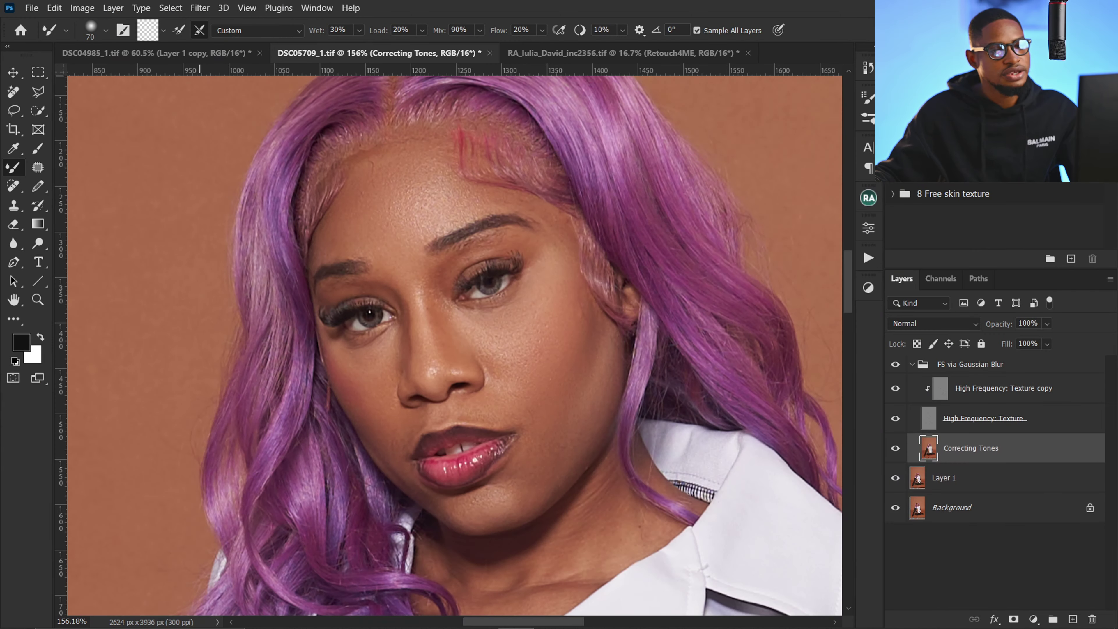
Duplicate the Correcting Tones layer, select the copy and collapse the FS via Gaussian Blur group.
{"action": "key", "text": "ctrl+j"}
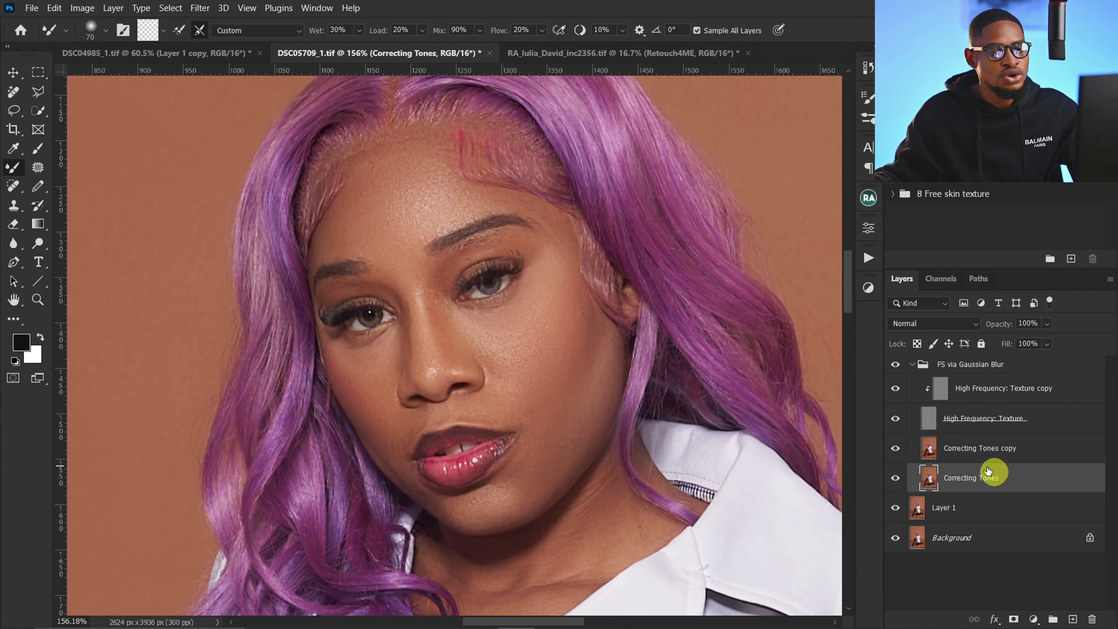
{"action": "left_click", "coordinate": [961, 447]}
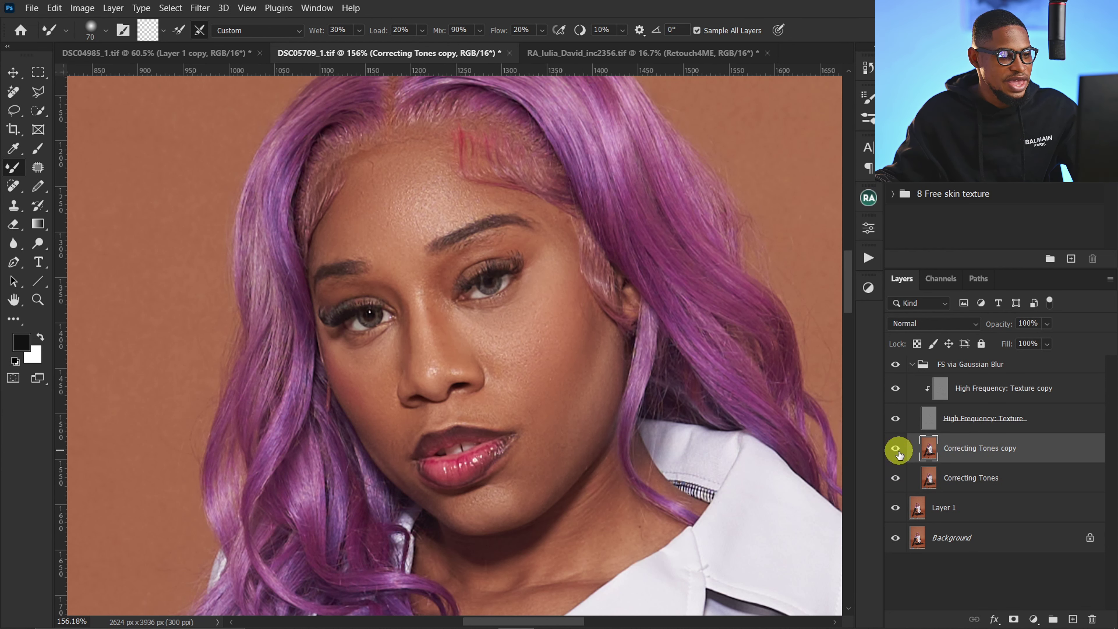
{"action": "left_click", "coordinate": [911, 366]}
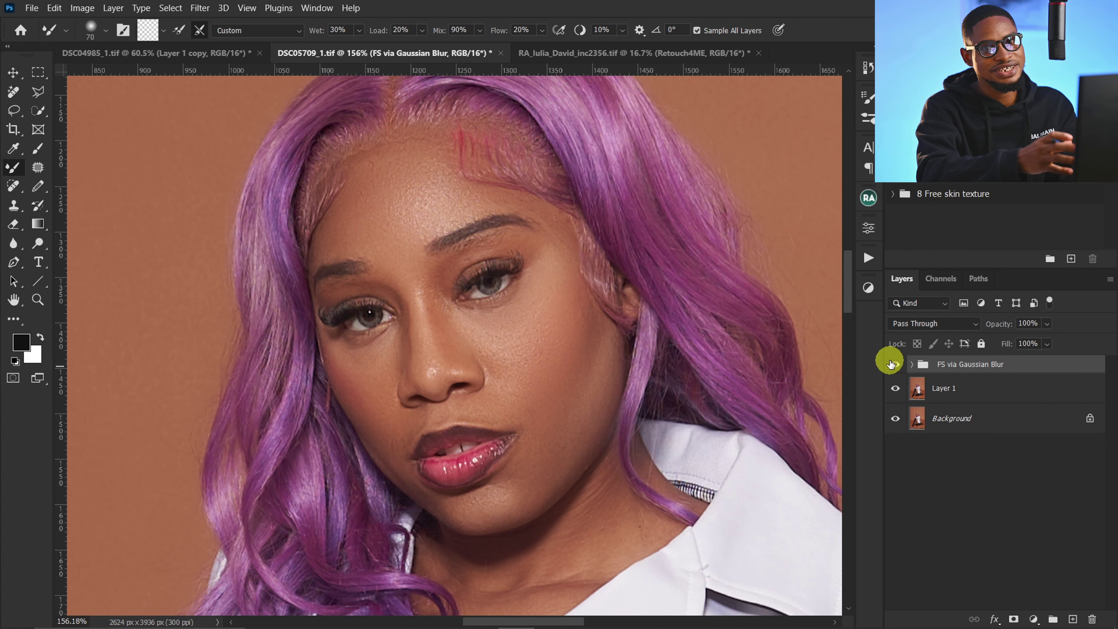
Create the Beauty Retouch DB Curves dodge and burn setup and delete its Visual Aid - DELETE group.
{"action": "left_click", "coordinate": [868, 197]}
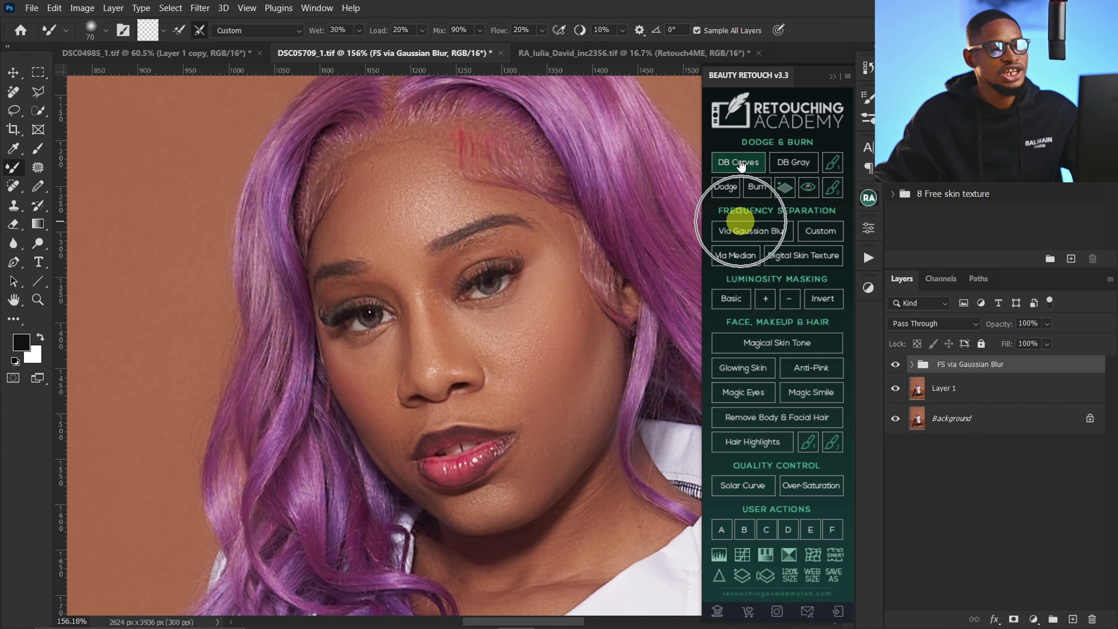
{"action": "left_click", "coordinate": [721, 169]}
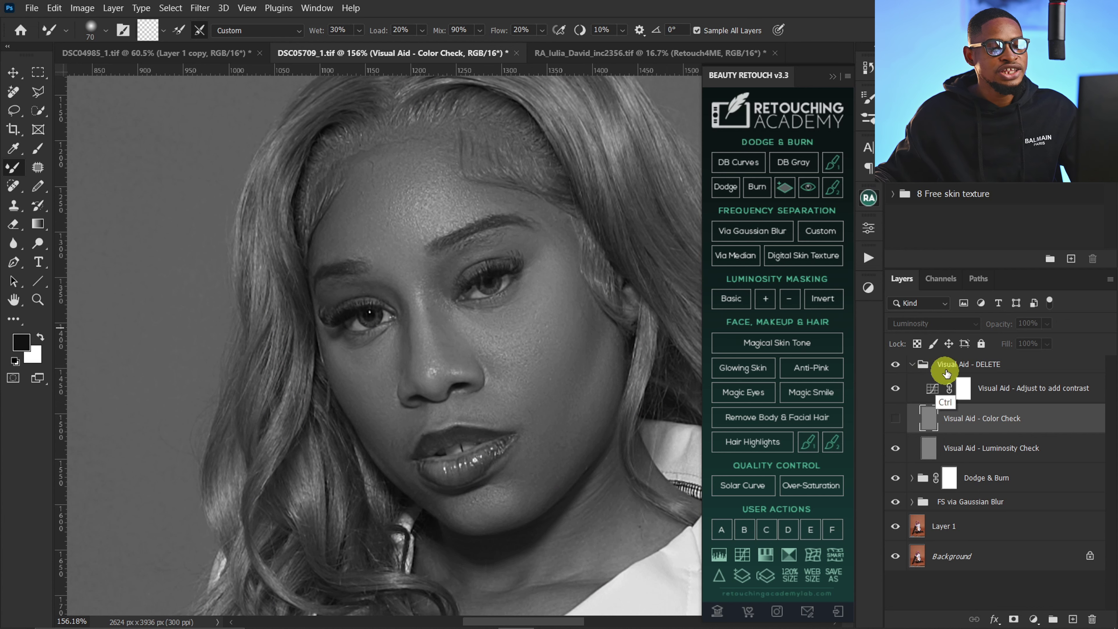
{"action": "left_click", "coordinate": [956, 364]}
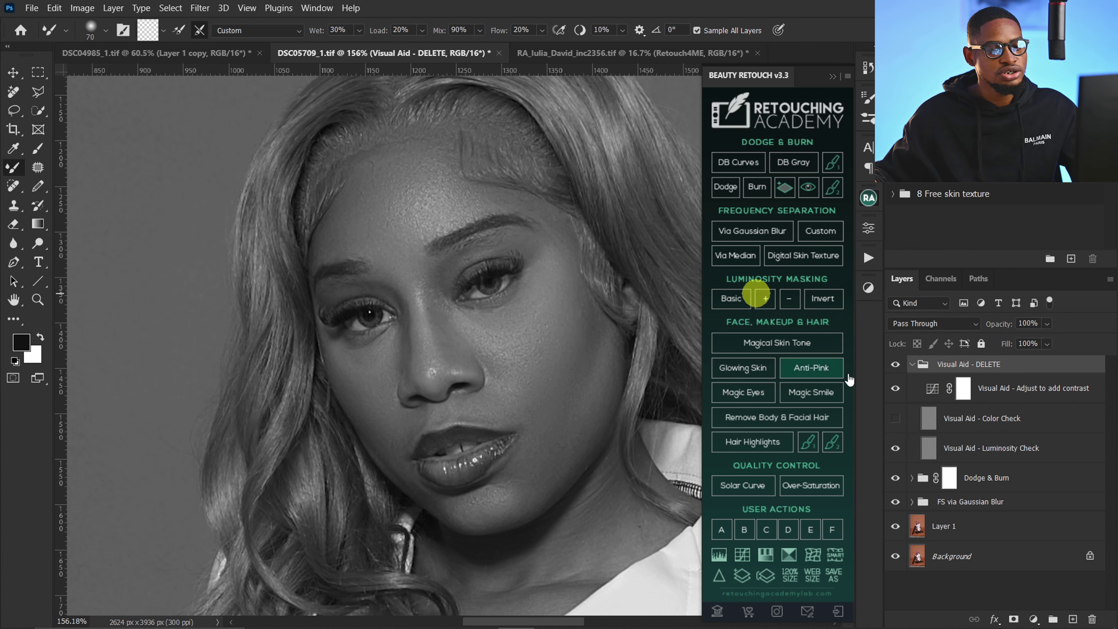
{"action": "left_click", "coordinate": [912, 363]}
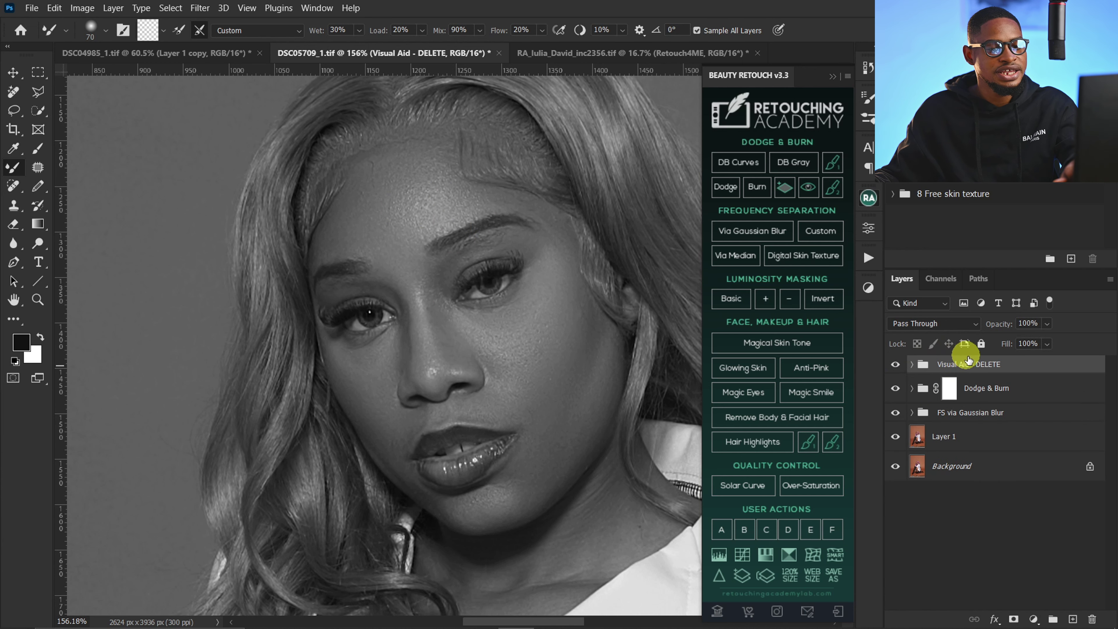
{"action": "key", "text": "Delete"}
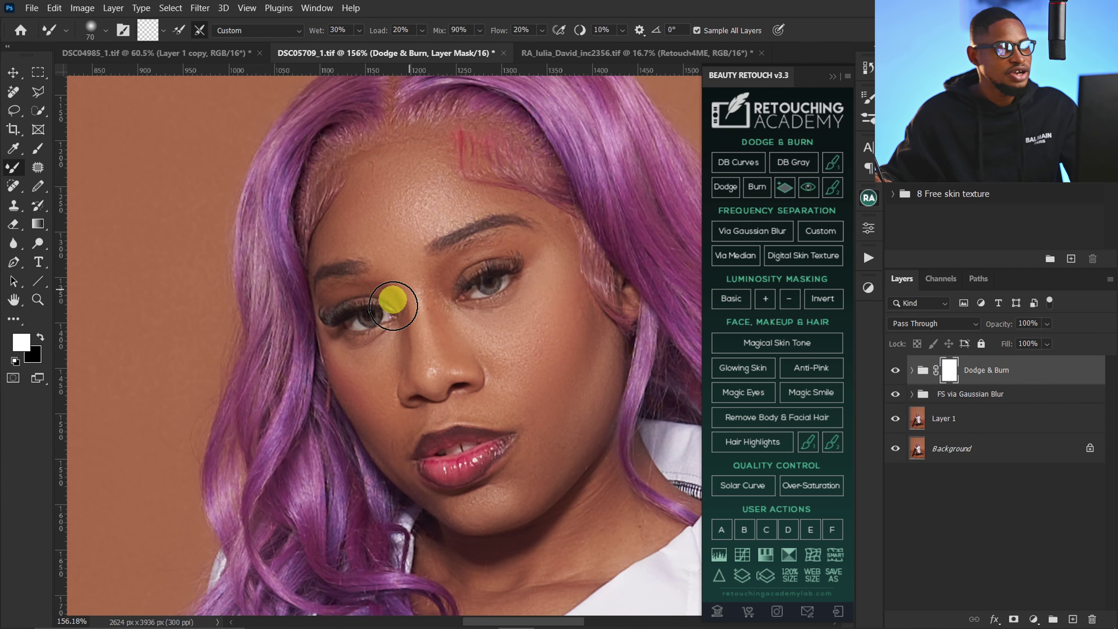
Paint highlight strokes on the forehead, under-eye cheeks and chin in the Dodge Curve mask with an 8 px white brush.
{"action": "left_click", "coordinate": [913, 373]}
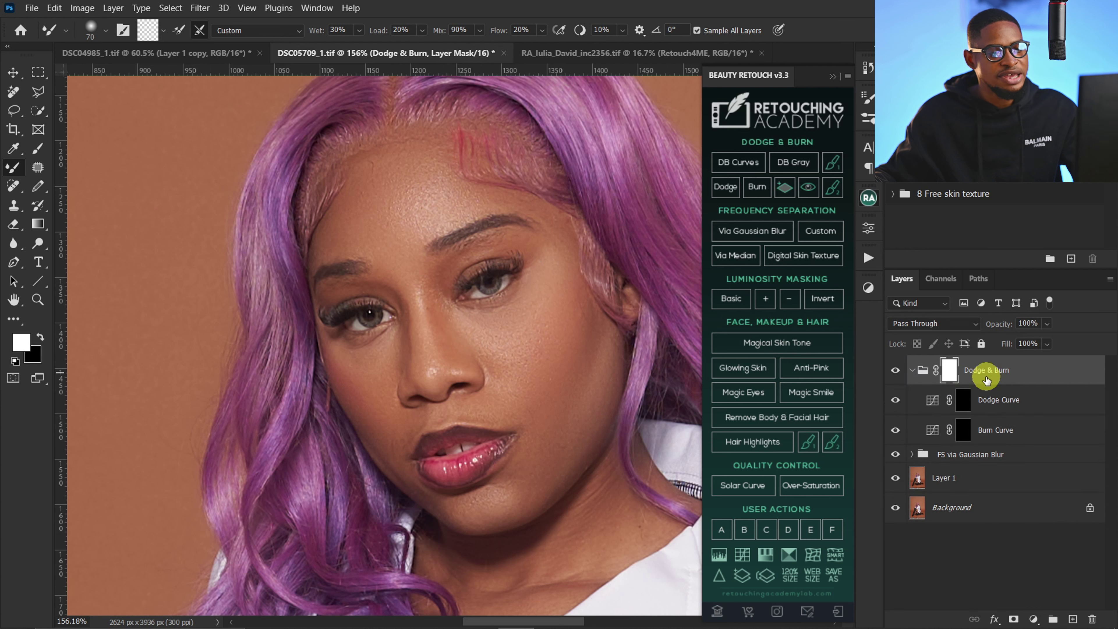
{"action": "key", "text": "ctrl+2"}
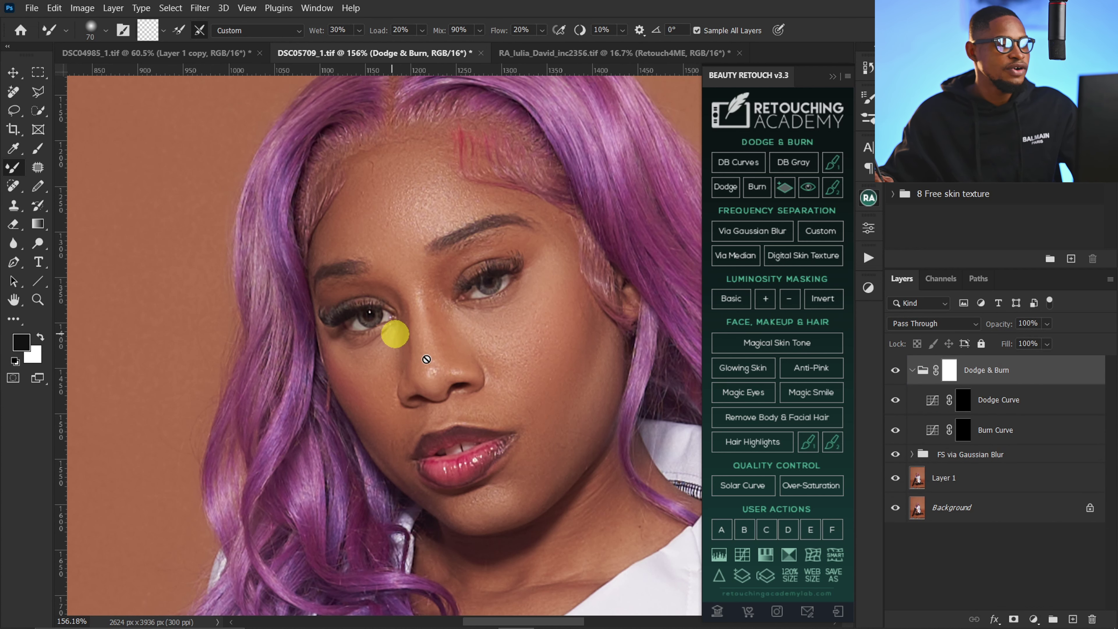
{"action": "left_click", "coordinate": [962, 399]}
{"action": "key", "text": "x"}
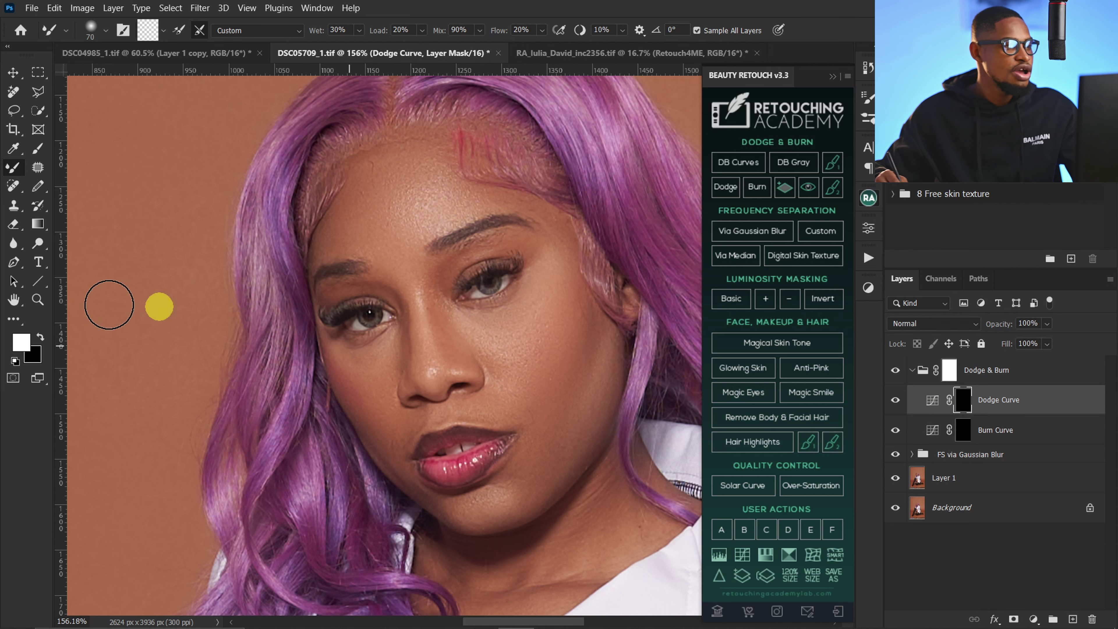
{"action": "left_click", "coordinate": [37, 151]}
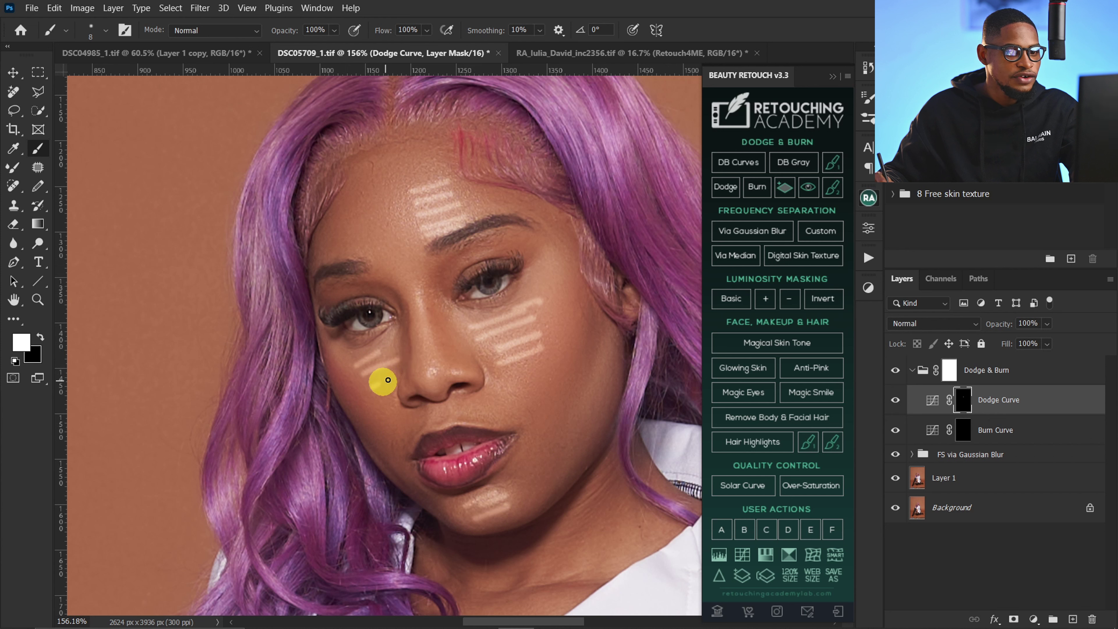
Paint shadow strokes on the forehead, temple, nose, cheek and under the chin in the Burn Curve mask and feather the mask to blend them.
{"action": "left_click", "coordinate": [964, 429]}
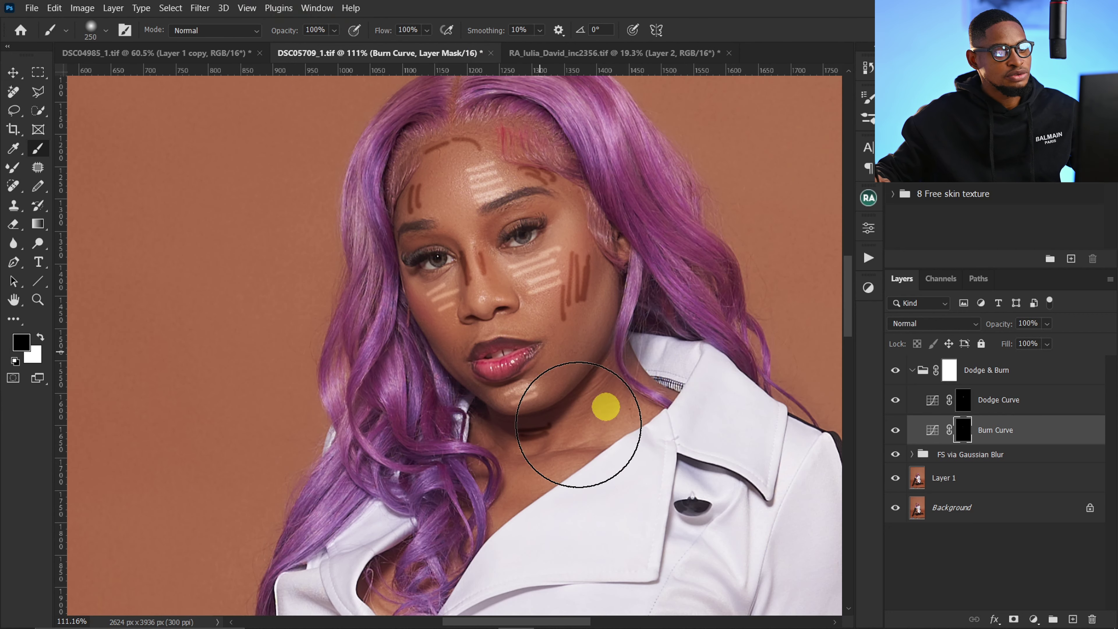
{"action": "left_click", "coordinate": [867, 229]}
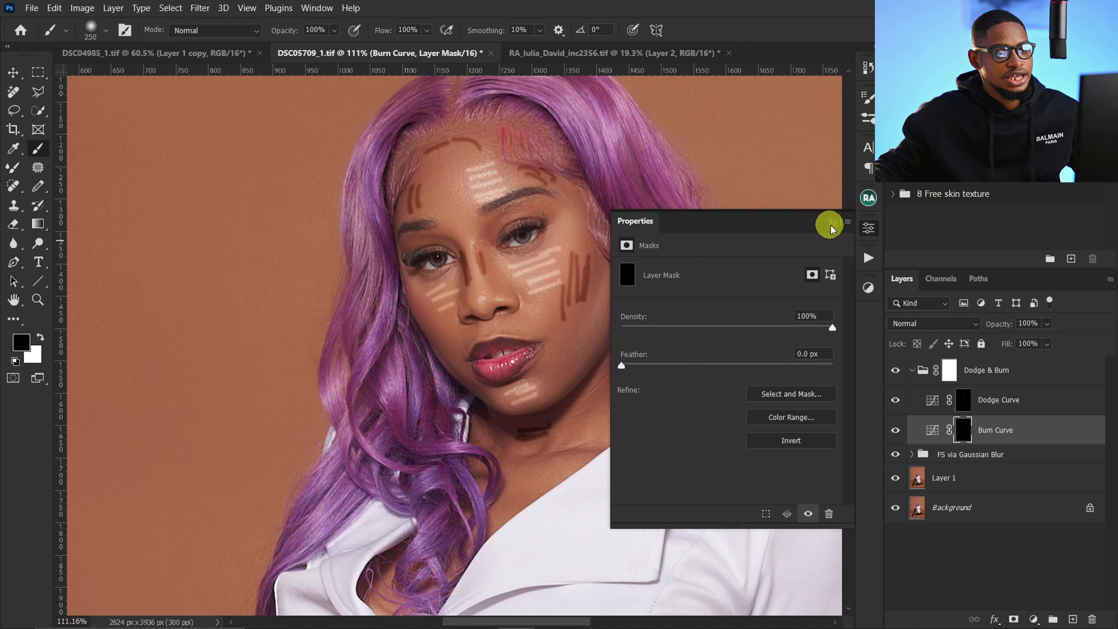
{"action": "left_click", "coordinate": [831, 222]}
{"action": "left_click", "coordinate": [315, 7]}
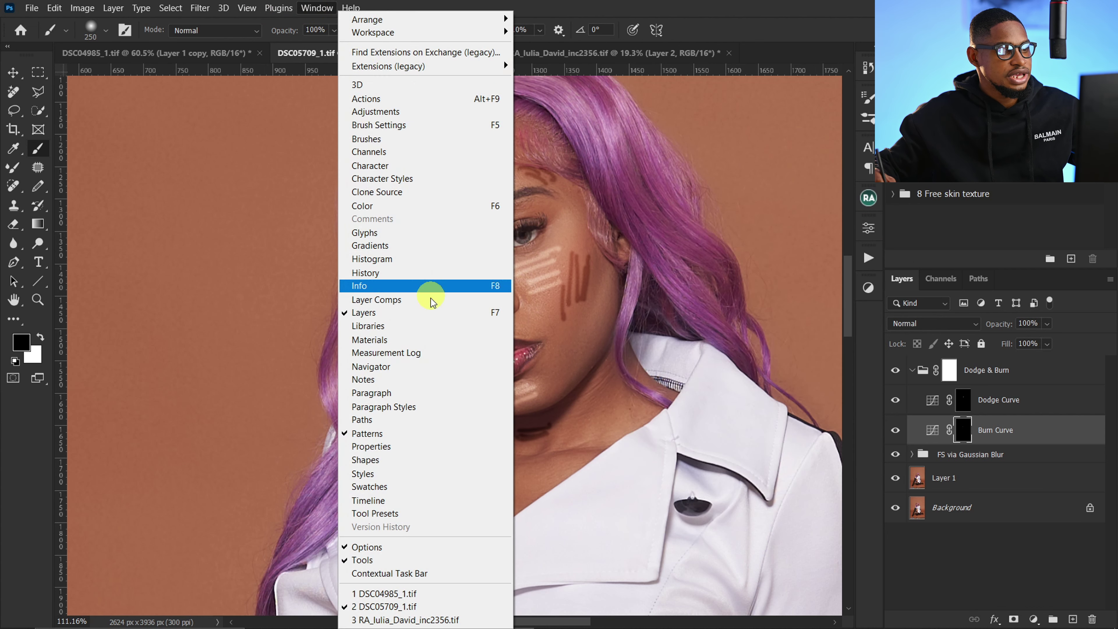
{"action": "left_click", "coordinate": [398, 445]}
{"action": "left_click", "coordinate": [980, 435]}
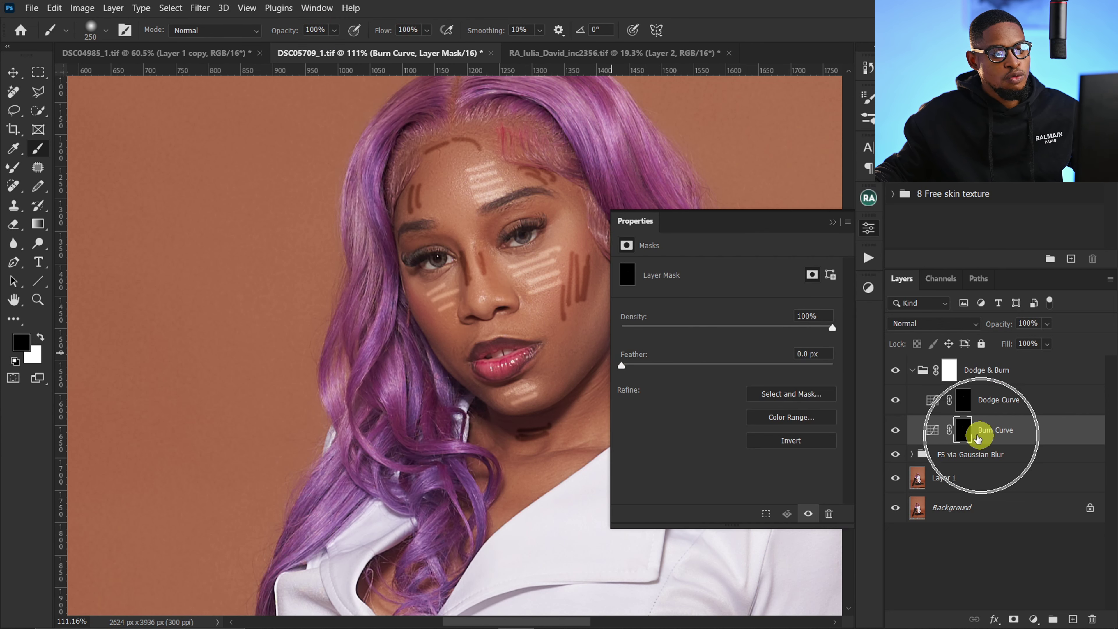
{"action": "left_click", "coordinate": [966, 430]}
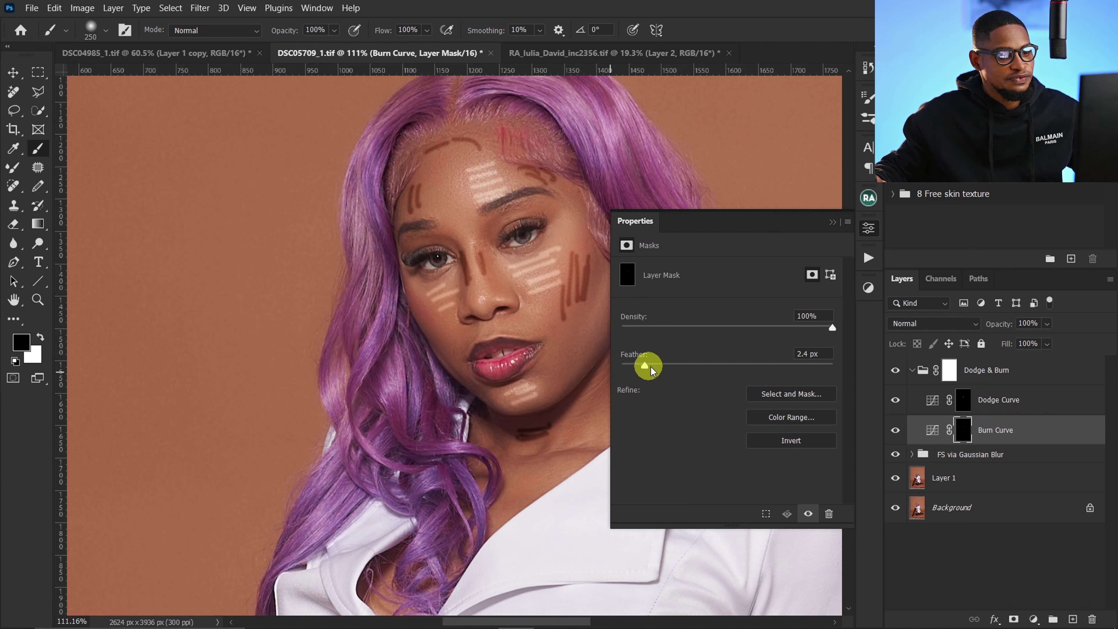
{"action": "mouse_move", "coordinate": [682, 368]}
{"action": "left_mouse_down"}
{"action": "mouse_move", "coordinate": [717, 366]}
{"action": "mouse_move", "coordinate": [701, 367]}
{"action": "left_mouse_up"}
{"action": "left_click", "coordinate": [832, 222]}
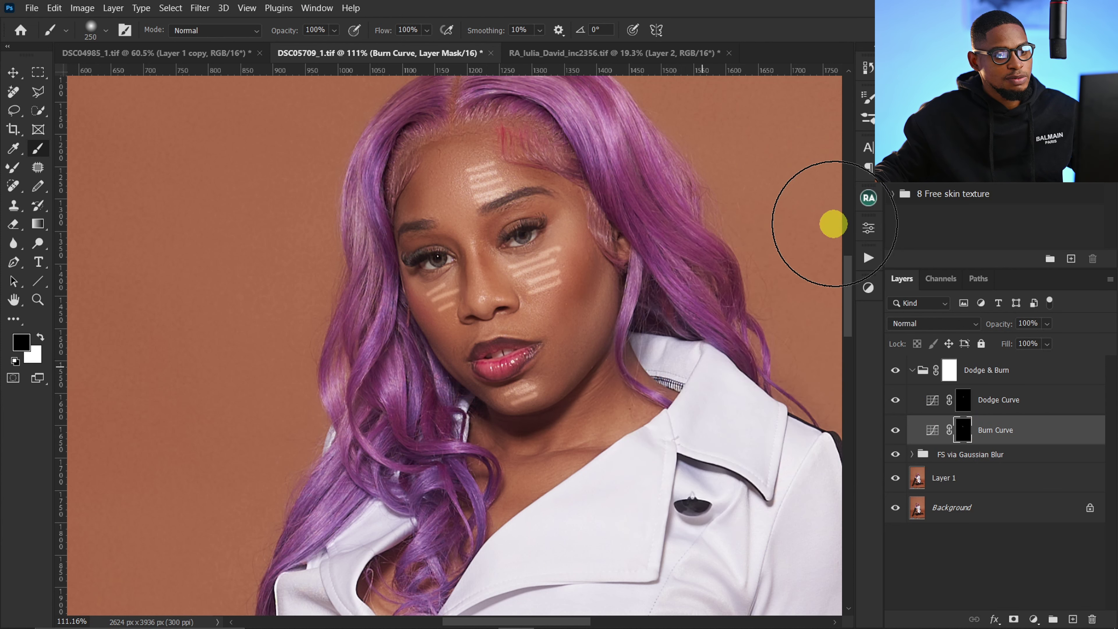
Feather the Dodge Curve mask by 10.9 px to blend its highlight strokes.
{"action": "left_click", "coordinate": [961, 408]}
{"action": "left_click", "coordinate": [870, 226]}
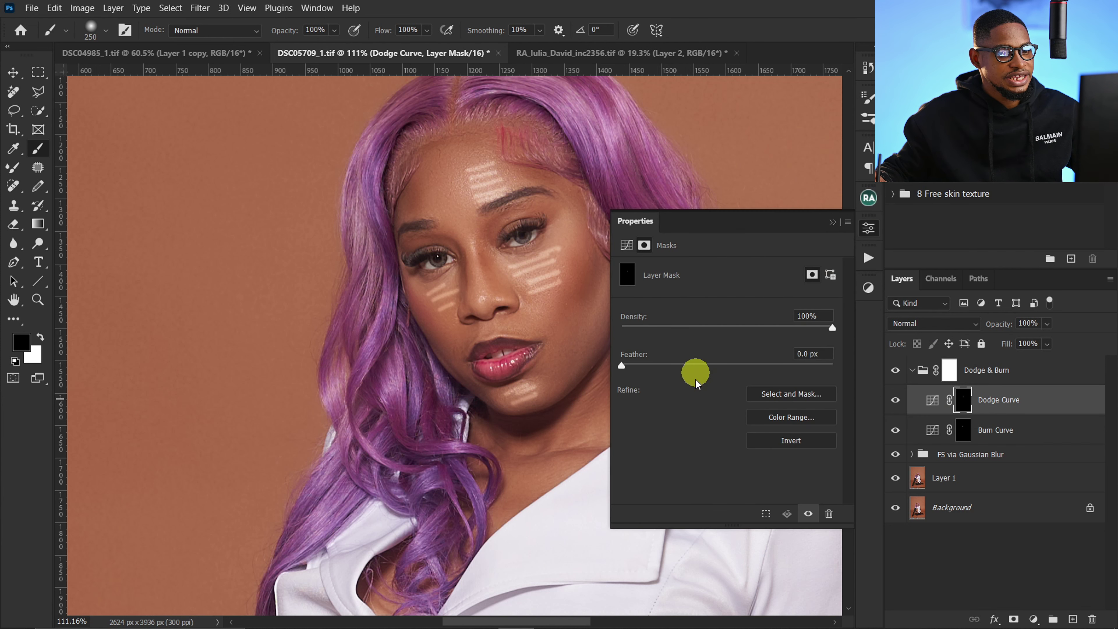
{"action": "left_click_drag", "start_coordinate": [694, 370], "coordinate": [624, 366]}
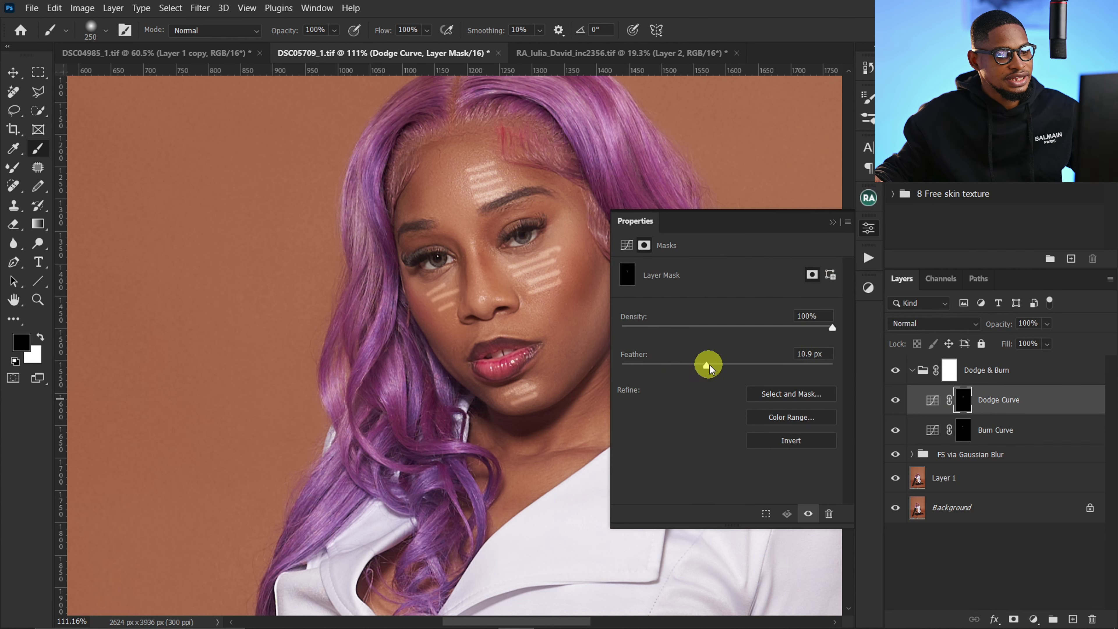
Collapse the Dodge & Burn group, compare the portrait with and without it, and set the group's opacity to 79%.
{"action": "left_click", "coordinate": [915, 372]}
{"action": "left_click", "coordinate": [896, 370]}
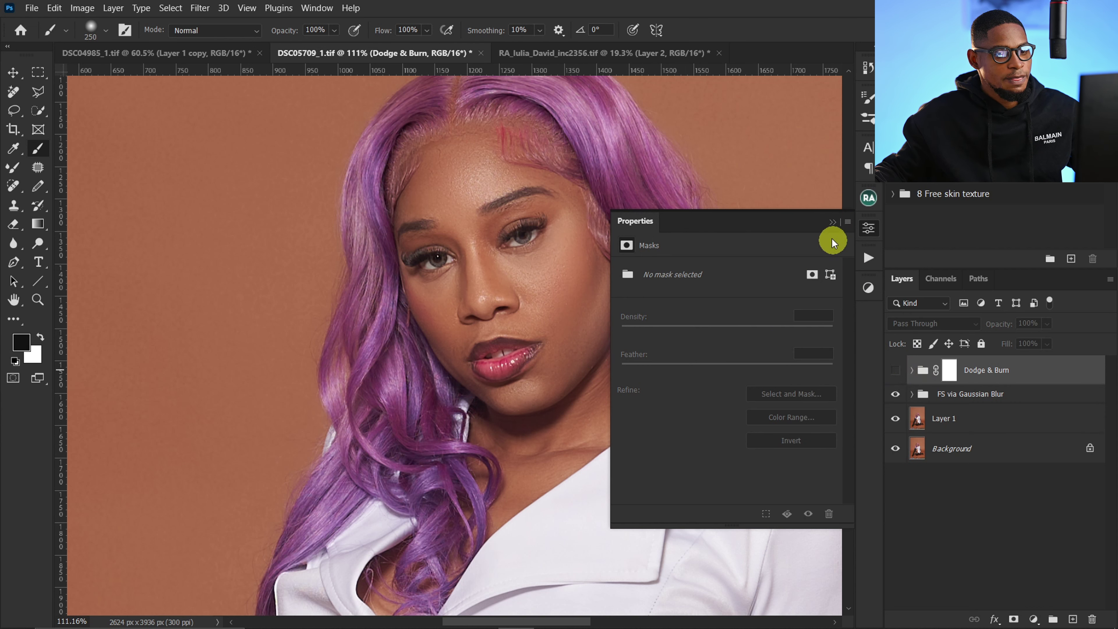
{"action": "left_click", "coordinate": [832, 221]}
{"action": "left_click", "coordinate": [901, 372]}
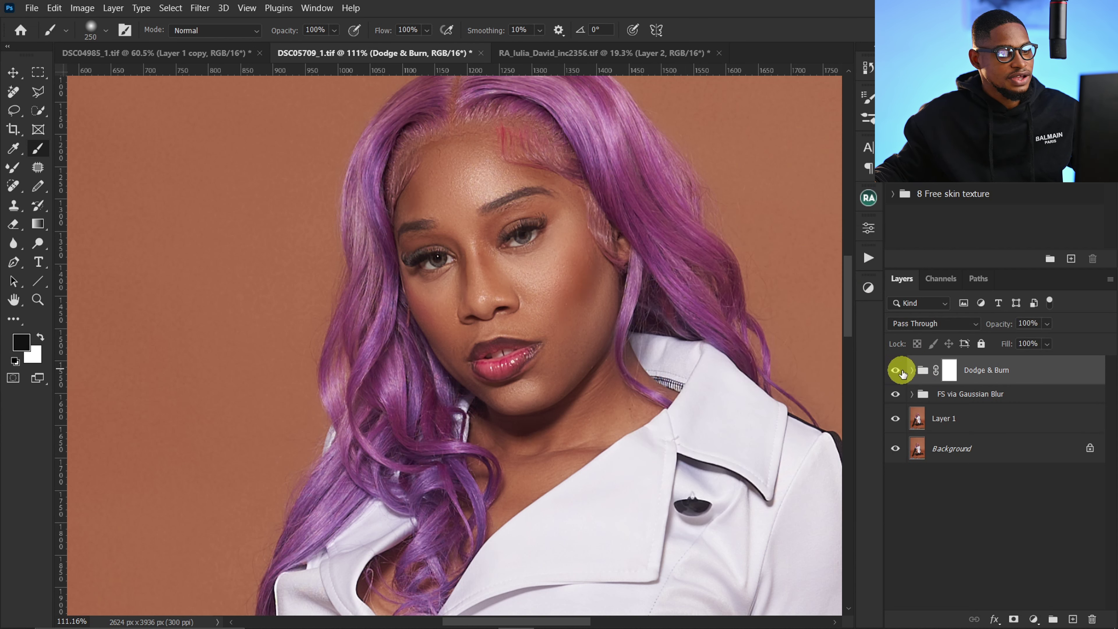
{"action": "left_click", "coordinate": [903, 372]}
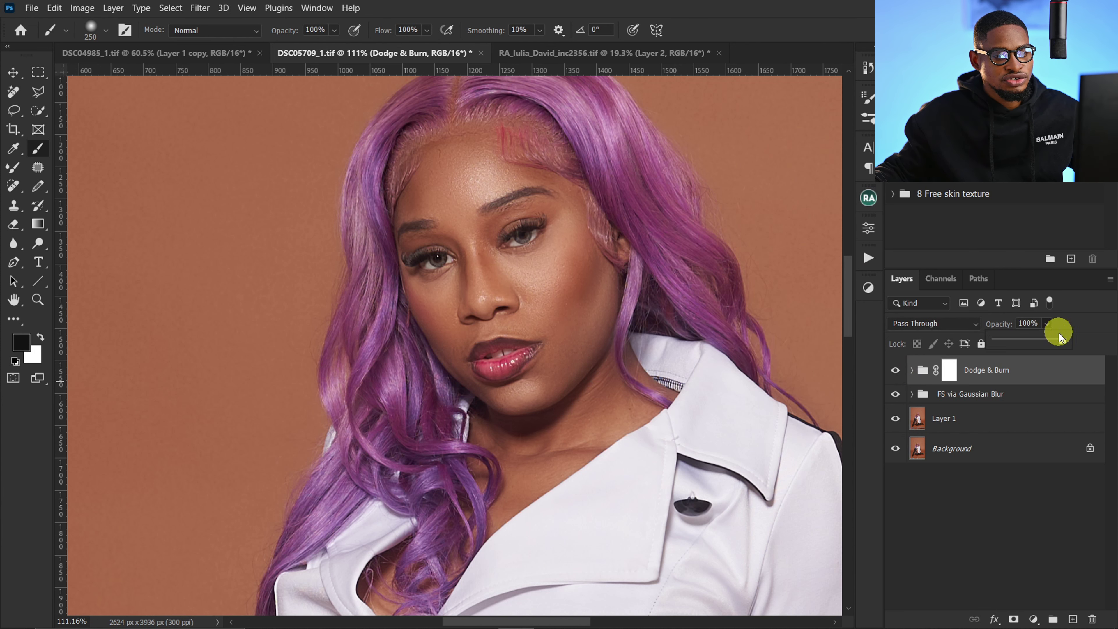
{"action": "left_click_drag", "start_coordinate": [1050, 342], "coordinate": [1049, 342]}
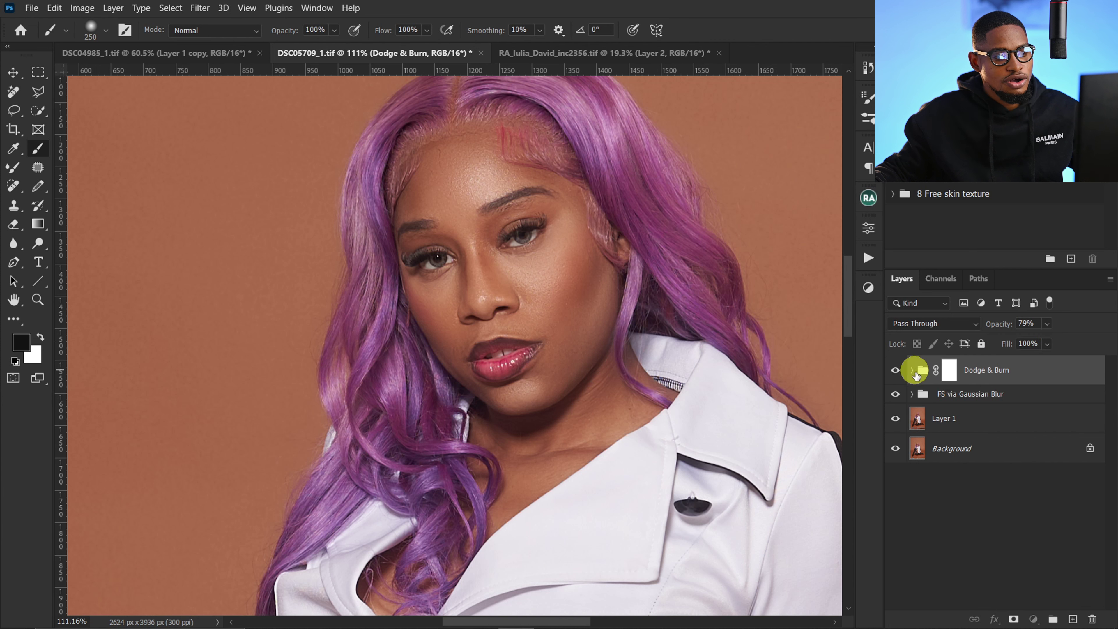
Check the Dodge Curve mask's feather and set the Burn Curve mask's feather to 9.1 px.
{"action": "left_click", "coordinate": [915, 373]}
{"action": "left_click", "coordinate": [962, 399]}
{"action": "left_click", "coordinate": [868, 228]}
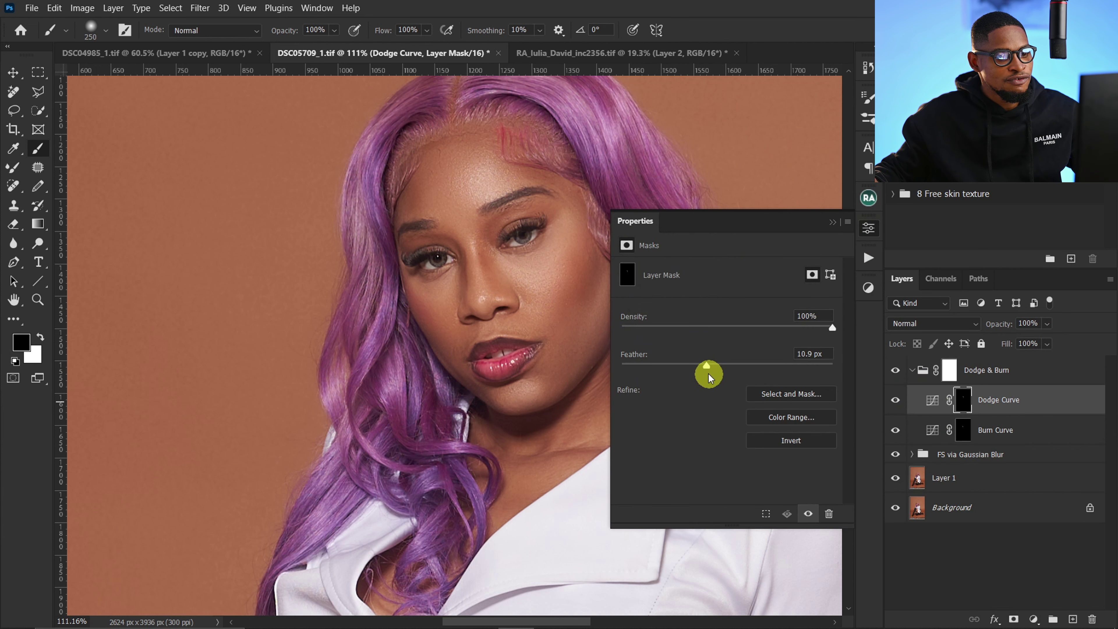
{"action": "left_click", "coordinate": [929, 426]}
{"action": "left_click_drag", "start_coordinate": [713, 365], "coordinate": [699, 368]}
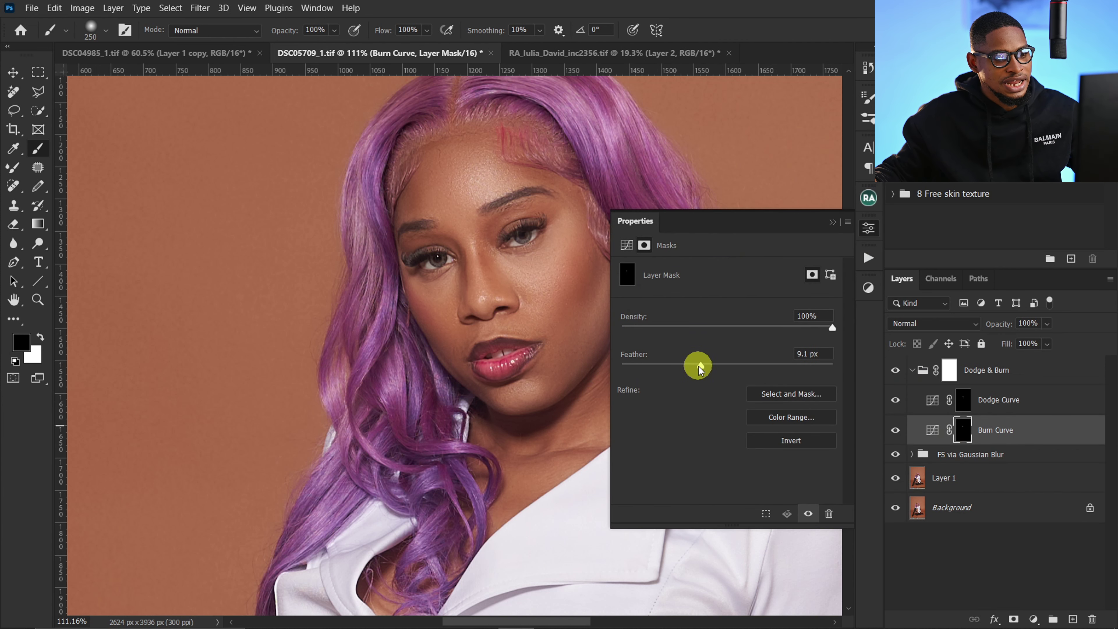
{"action": "left_click", "coordinate": [832, 222]}
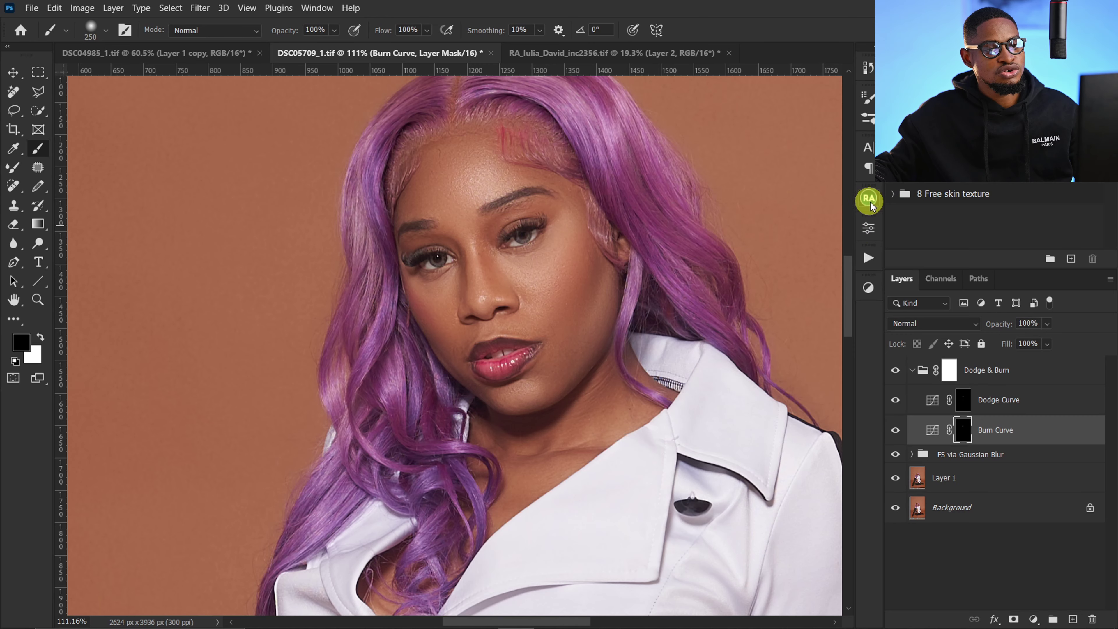
Duplicate the Background layer of the Afro-hair portrait in the third open document.
{"action": "left_click", "coordinate": [868, 197]}
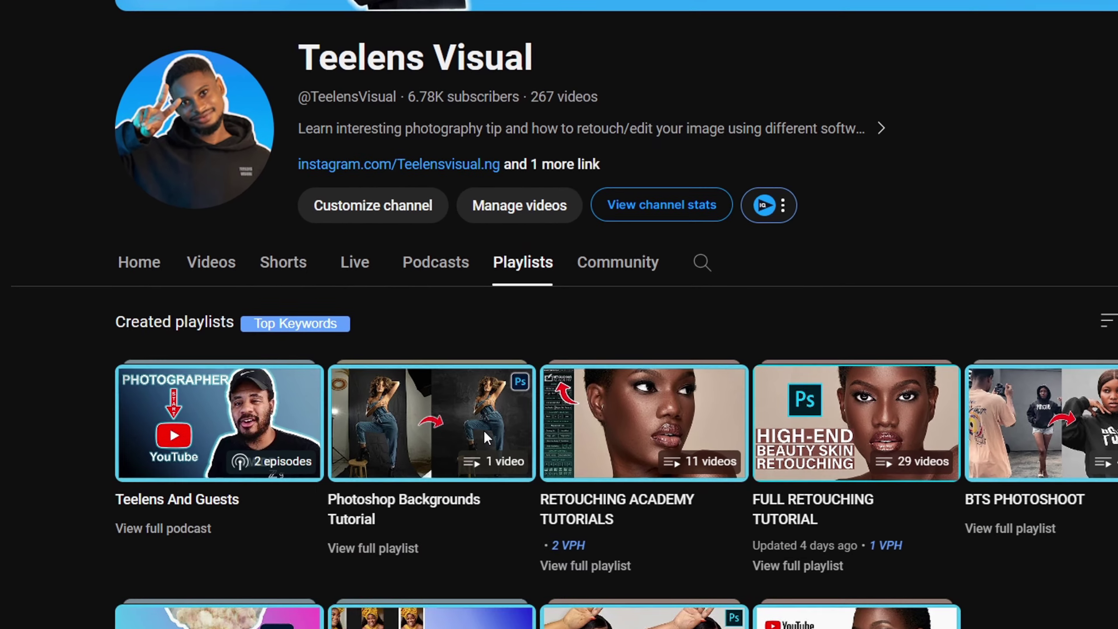
{"action": "key", "text": "ctrl"}
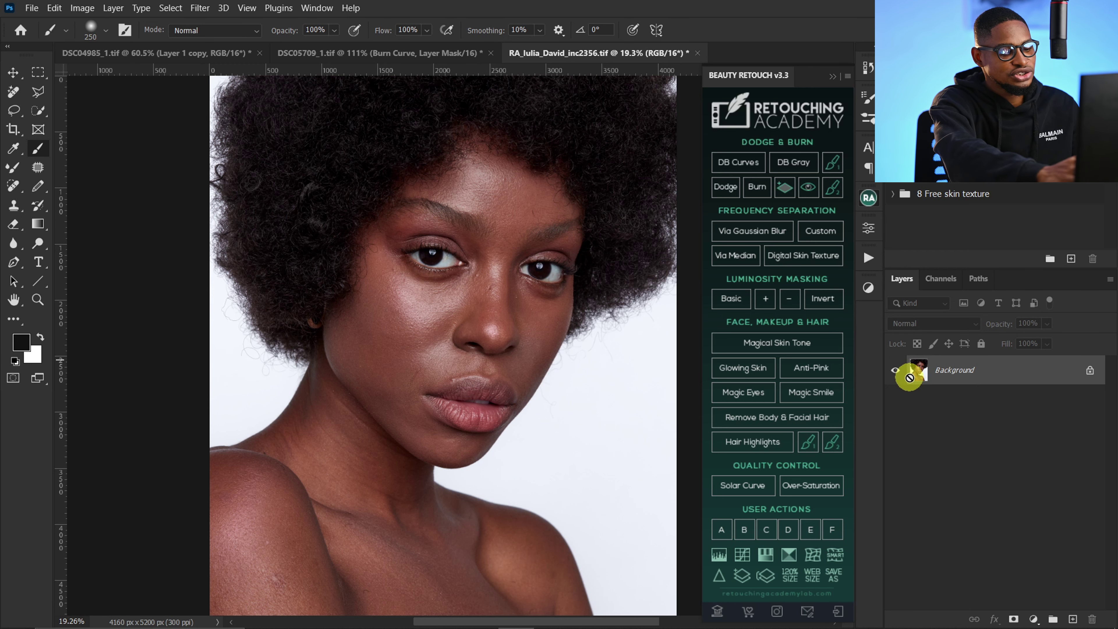
{"action": "key", "text": "ctrl+j"}
Run the Retocuh4ME action on the duplicated portrait layer.
{"action": "left_click", "coordinate": [867, 256]}
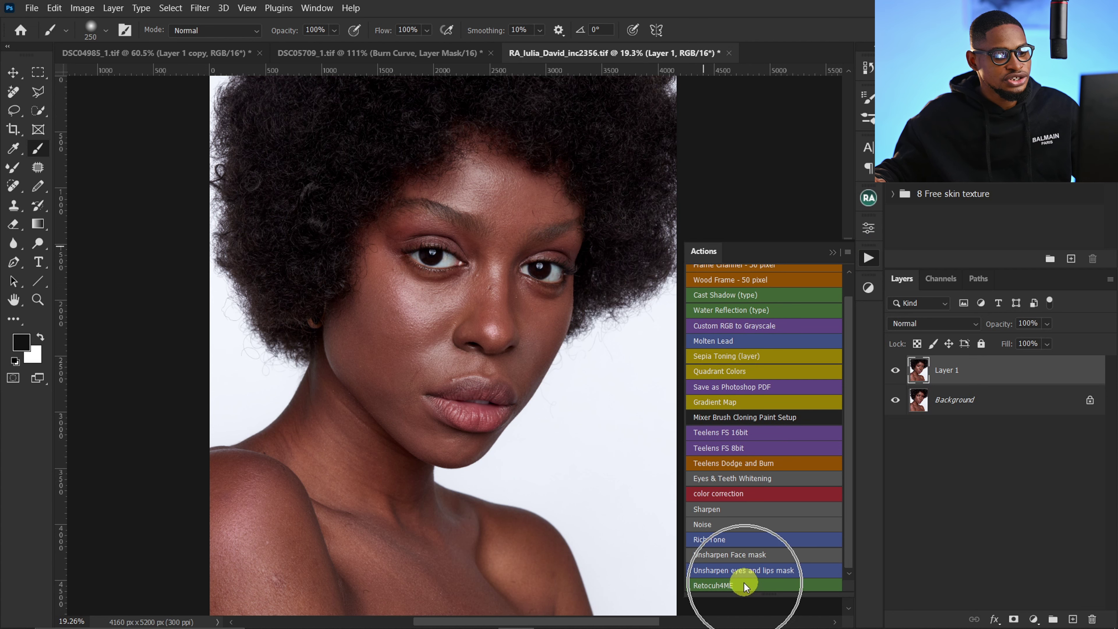
{"action": "left_click", "coordinate": [735, 588]}
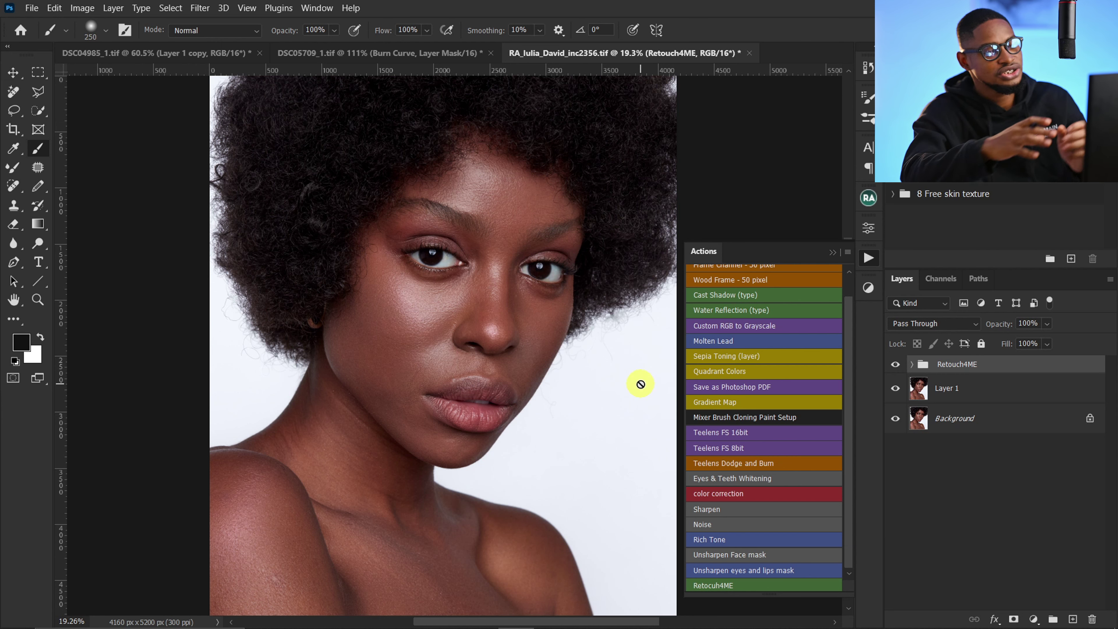
Examine the Retouch4ME group's effect on the face and its individual layers, and delete the group.
{"action": "left_click", "coordinate": [481, 277]}
{"action": "left_click", "coordinate": [895, 364]}
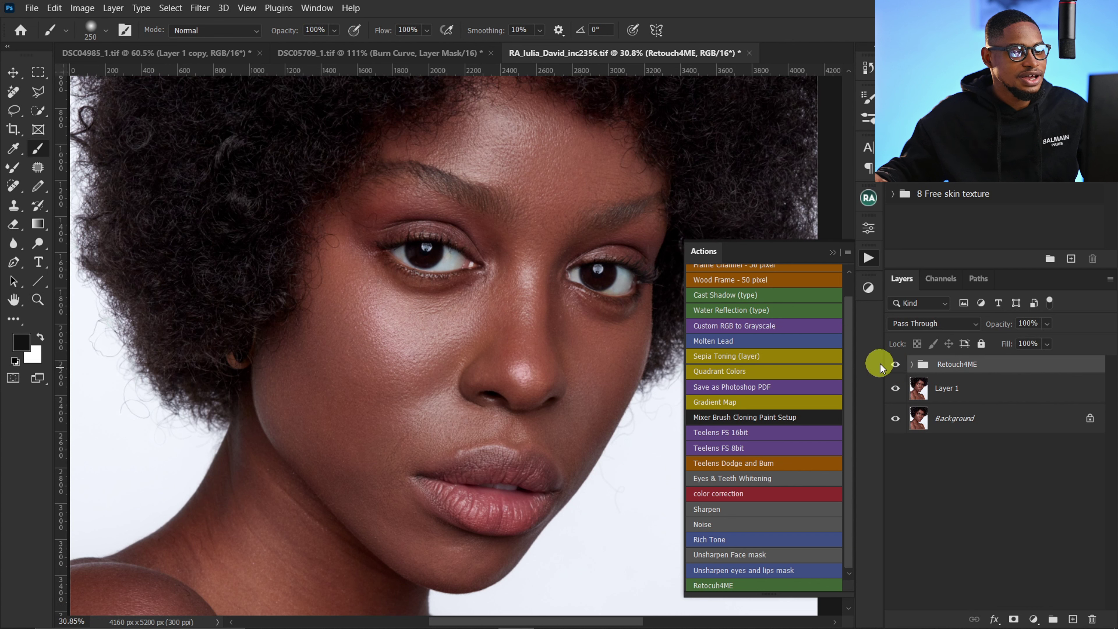
{"action": "left_click", "coordinate": [896, 365]}
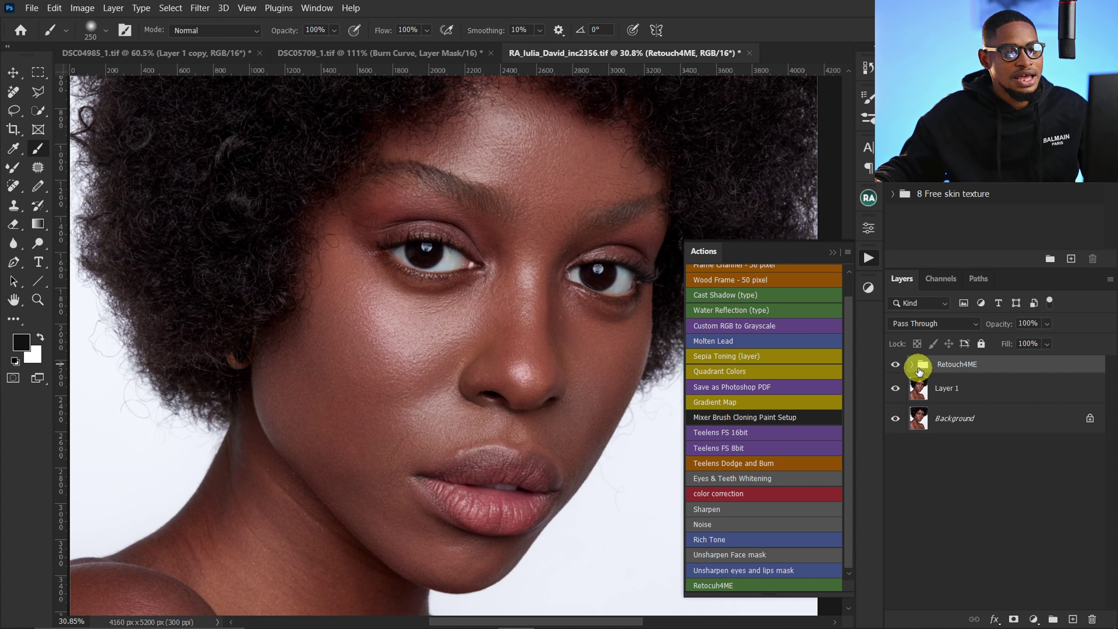
{"action": "left_click", "coordinate": [912, 364]}
{"action": "left_click", "coordinate": [953, 477]}
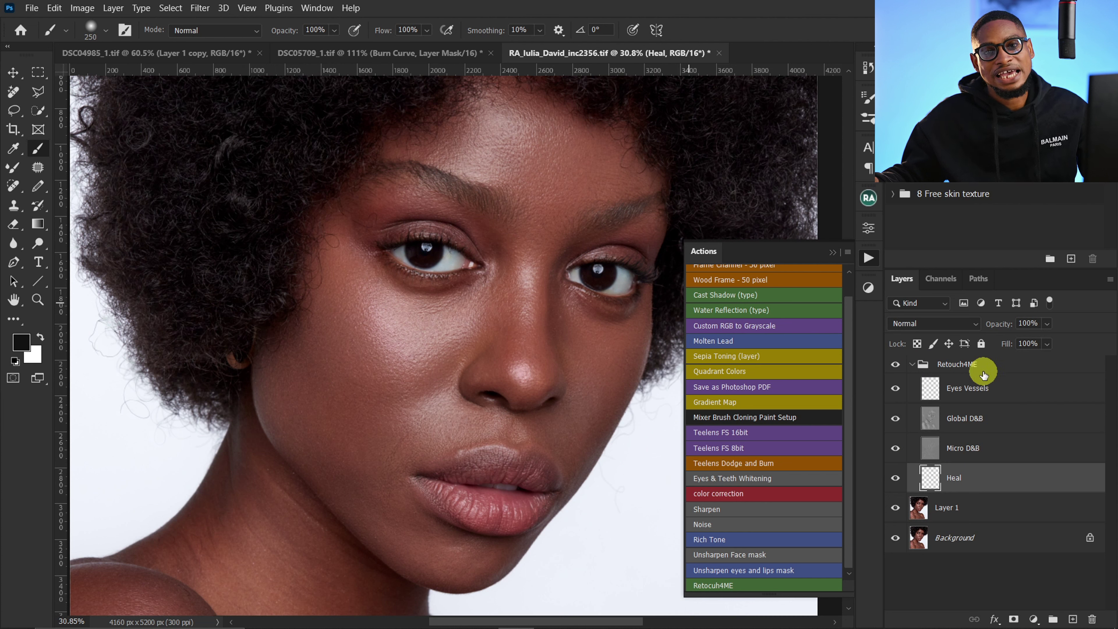
{"action": "left_click", "coordinate": [911, 365]}
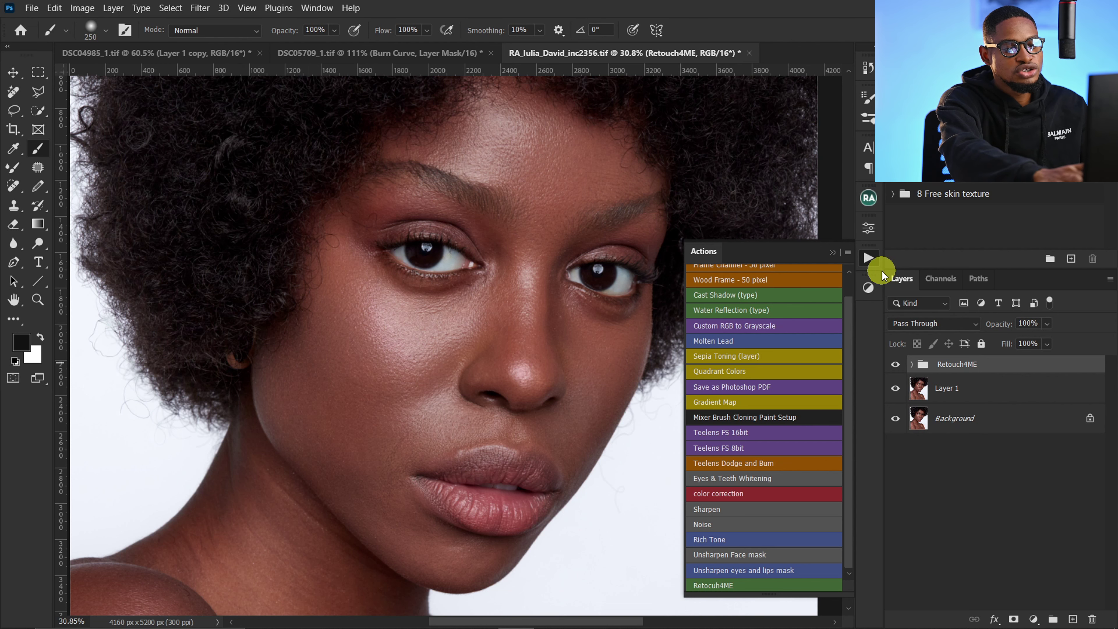
{"action": "key", "text": "Delete"}
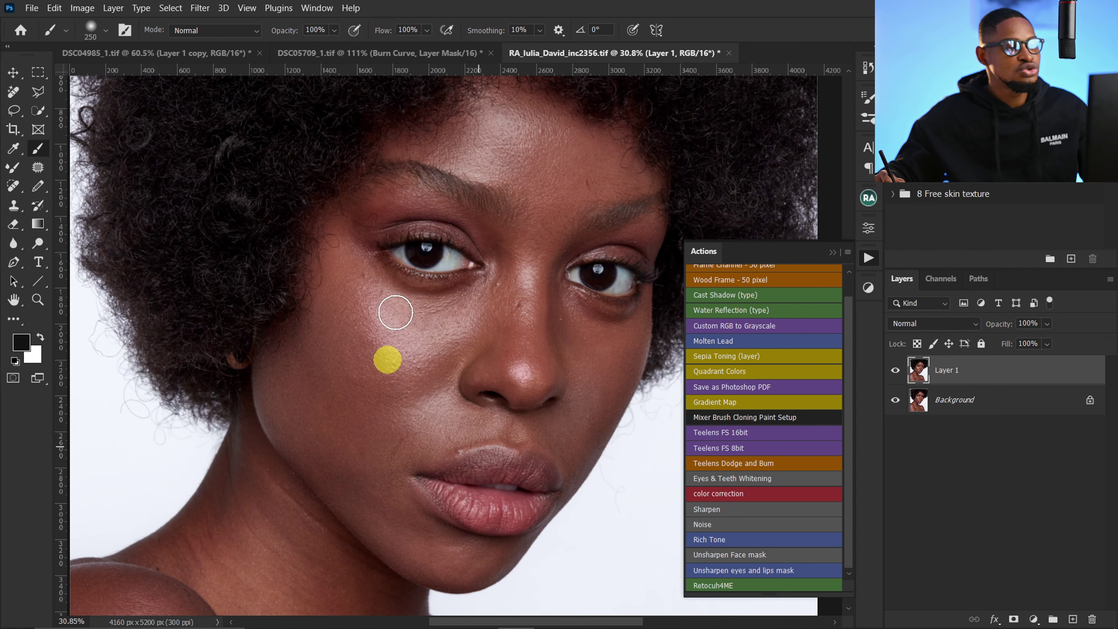
Apply the Retouch4me Heal filter to Layer 1 with Sensitivity at 100.
{"action": "key", "text": "z"}
{"action": "left_click_drag", "start_coordinate": [493, 252], "coordinate": [538, 248]}
{"action": "key", "text": "b"}
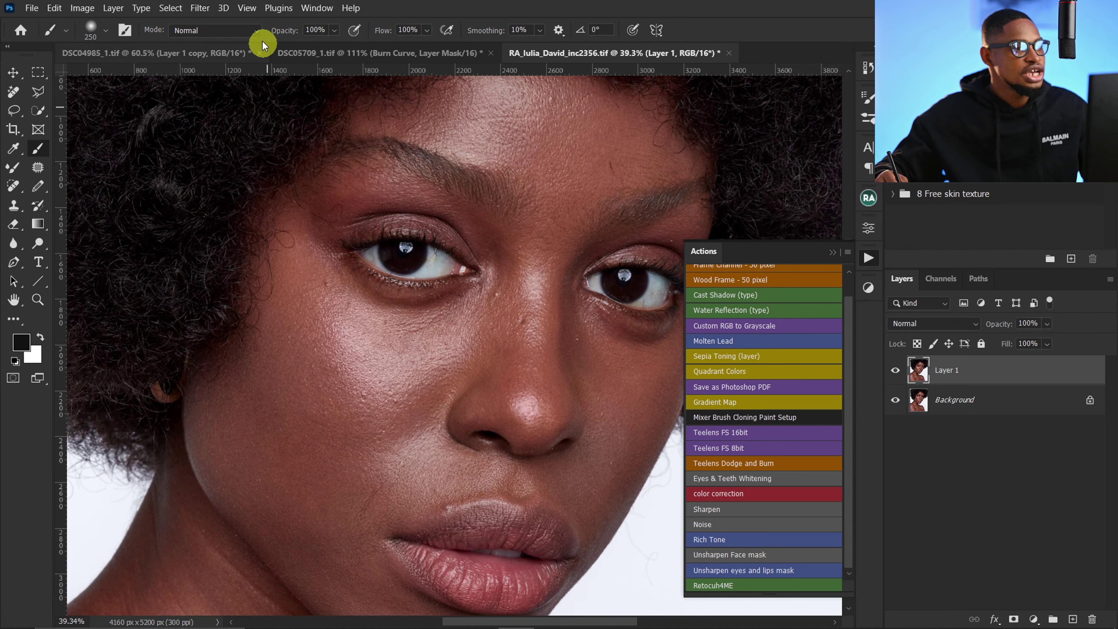
{"action": "left_click", "coordinate": [202, 7]}
{"action": "left_click", "coordinate": [332, 335]}
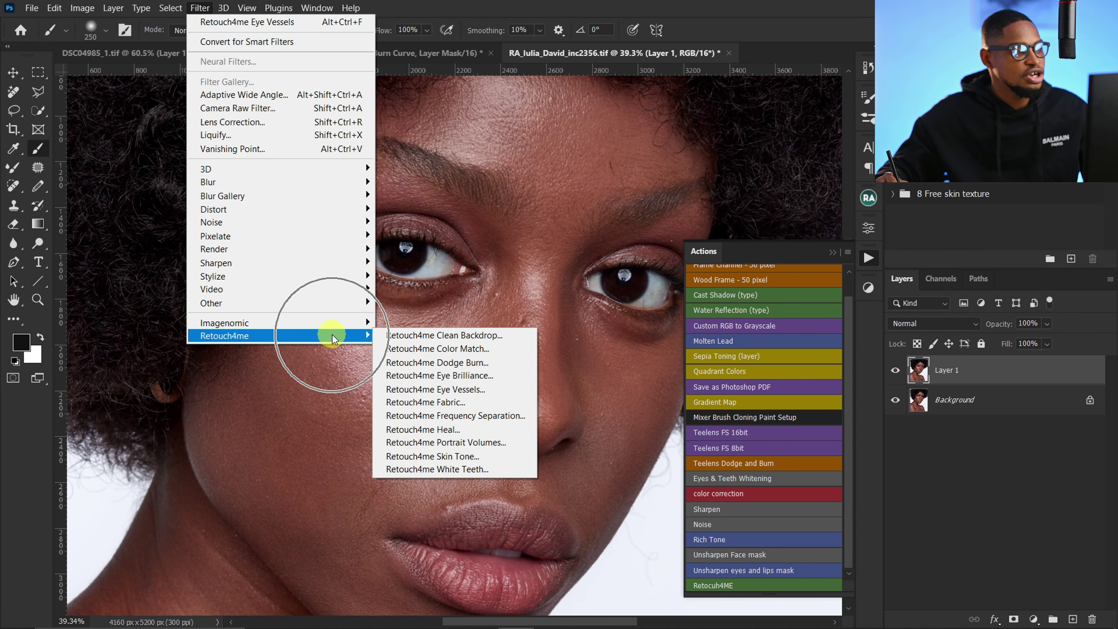
{"action": "left_click", "coordinate": [471, 432]}
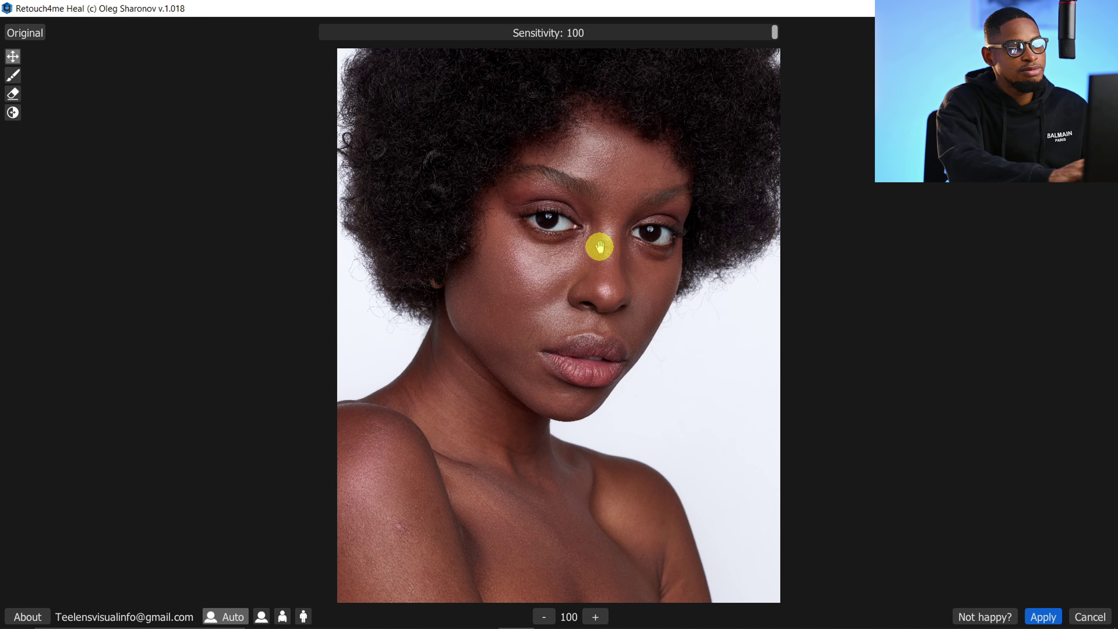
{"action": "scroll", "coordinate": [599, 247], "scroll_direction": "up", "scroll_amount": 4}
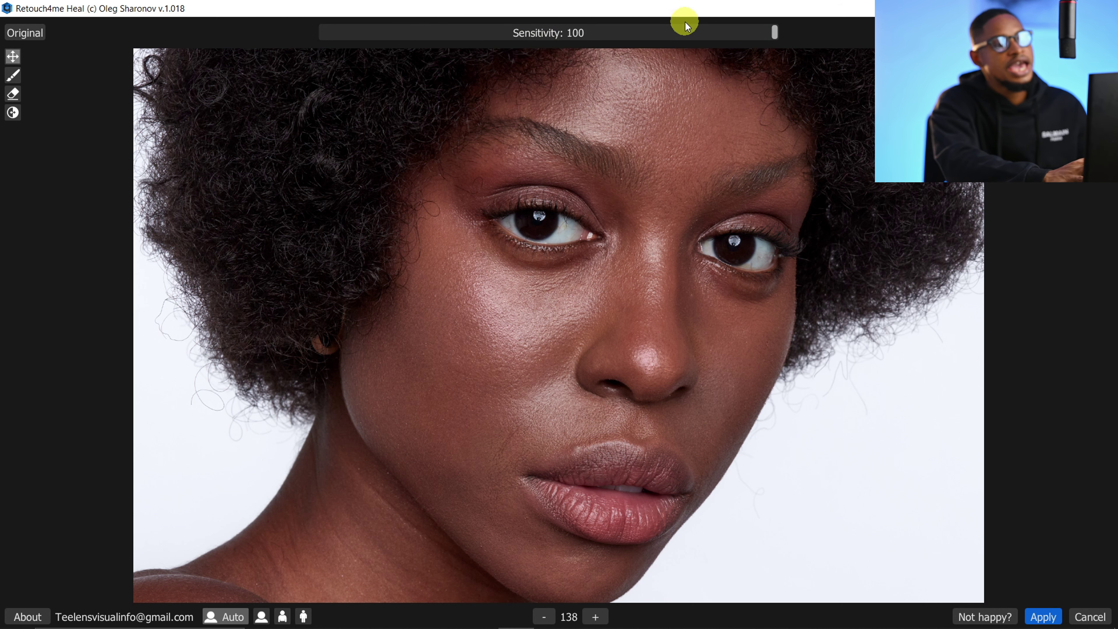
{"action": "mouse_move", "coordinate": [774, 37]}
{"action": "left_mouse_down"}
{"action": "mouse_move", "coordinate": [636, 36]}
{"action": "mouse_move", "coordinate": [754, 30]}
{"action": "left_mouse_up"}
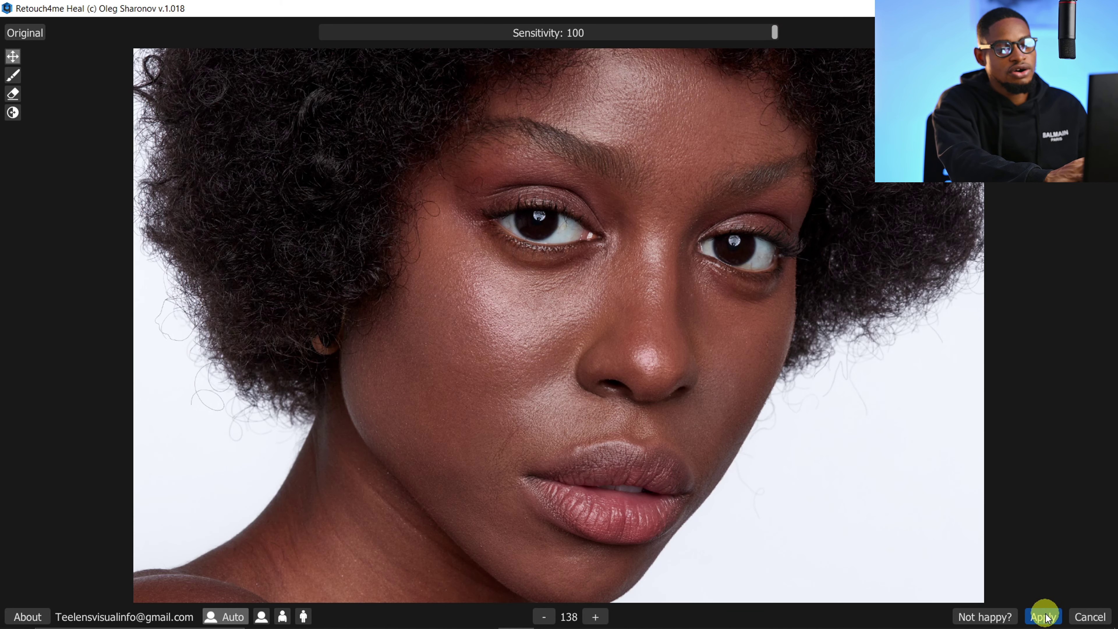
{"action": "left_click", "coordinate": [1044, 617]}
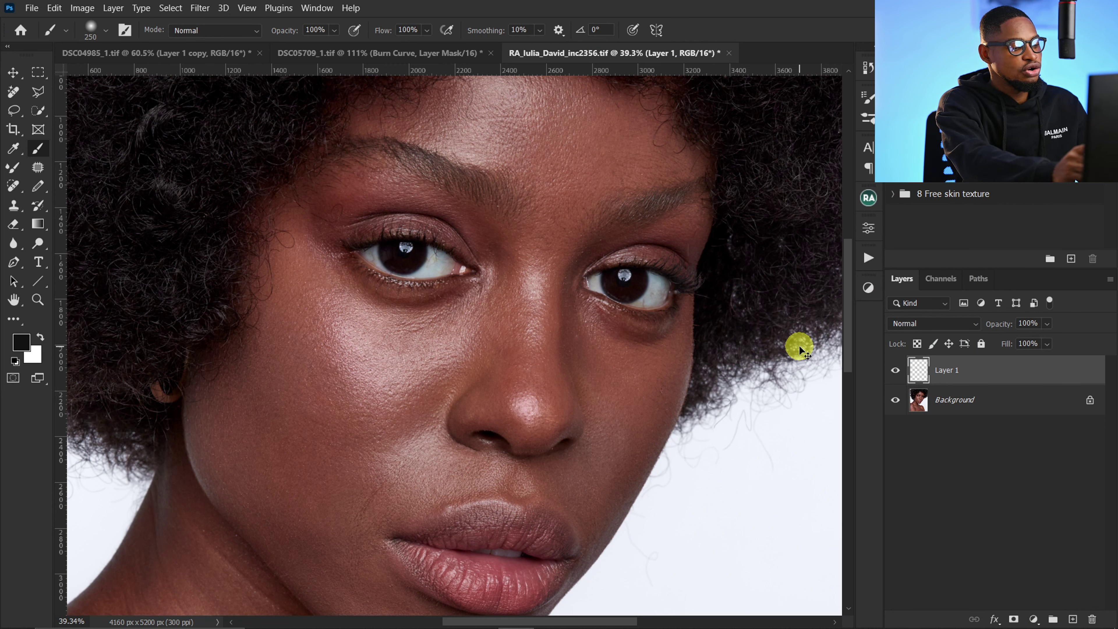
Stamp all visible layers into a new top layer and start the Retouch4me Dodge Burn filter on it.
{"action": "key", "text": "ctrl+shift+alt+e"}
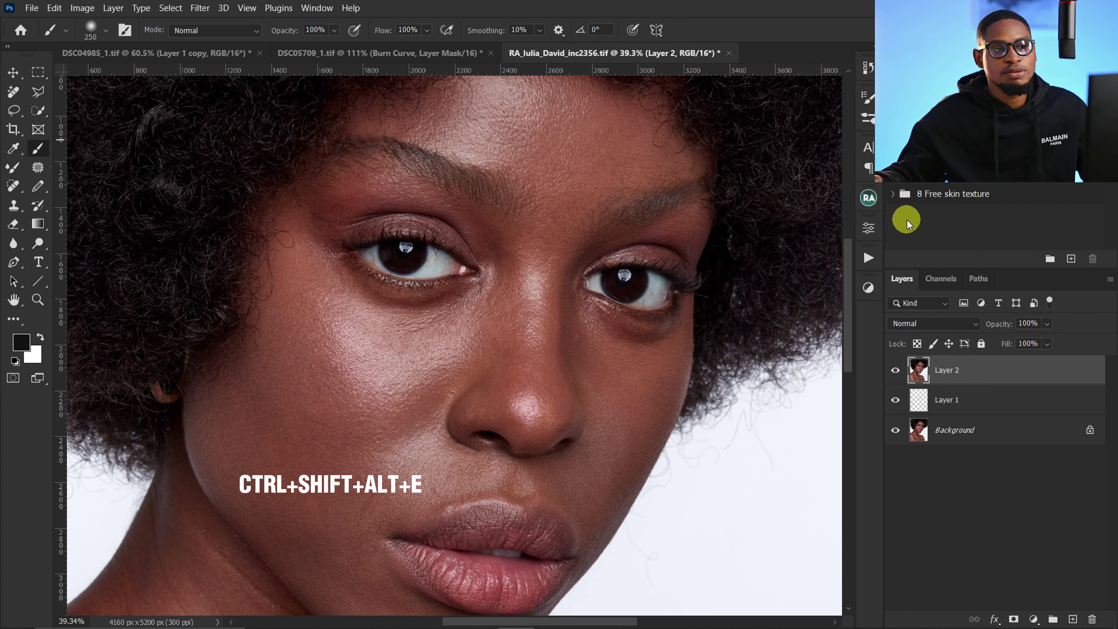
{"action": "left_click", "coordinate": [200, 8]}
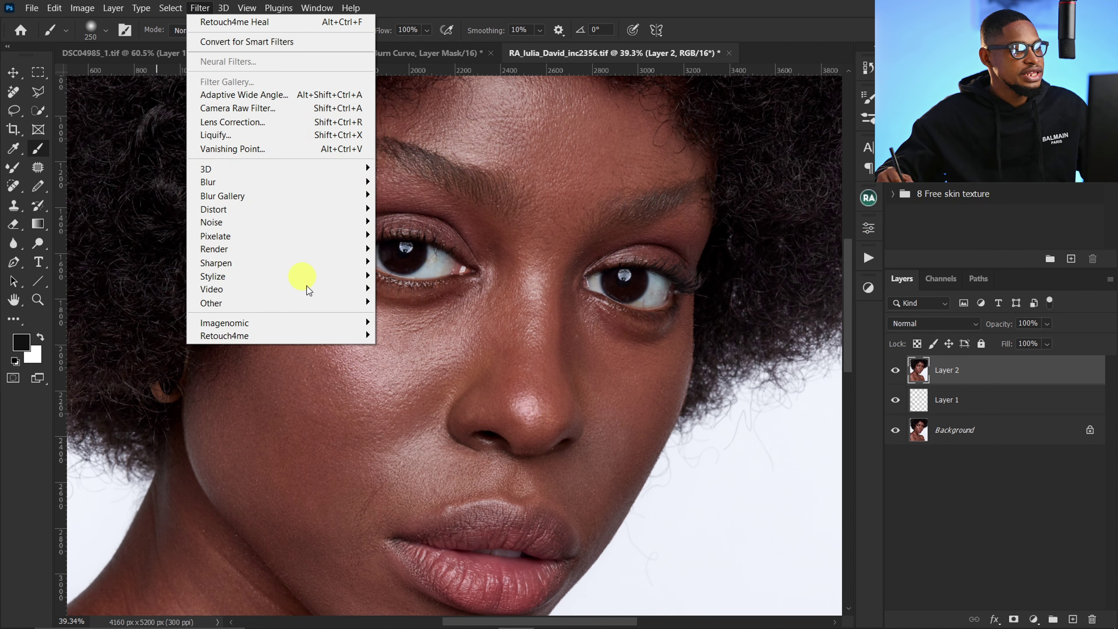
{"action": "mouse_move", "coordinate": [343, 335]}
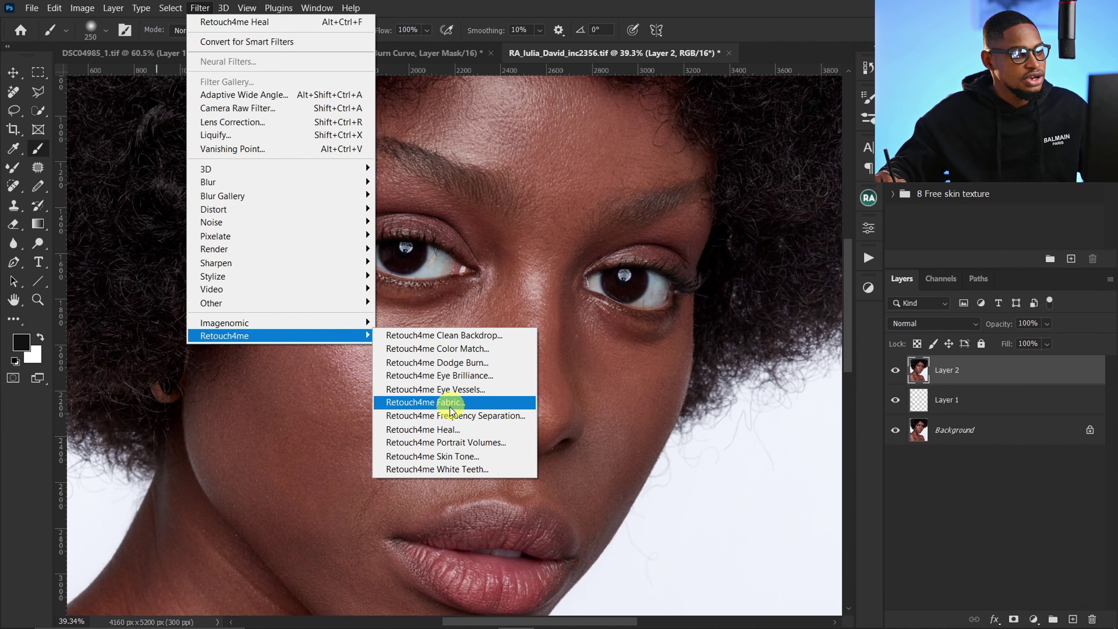
{"action": "left_click", "coordinate": [462, 364]}
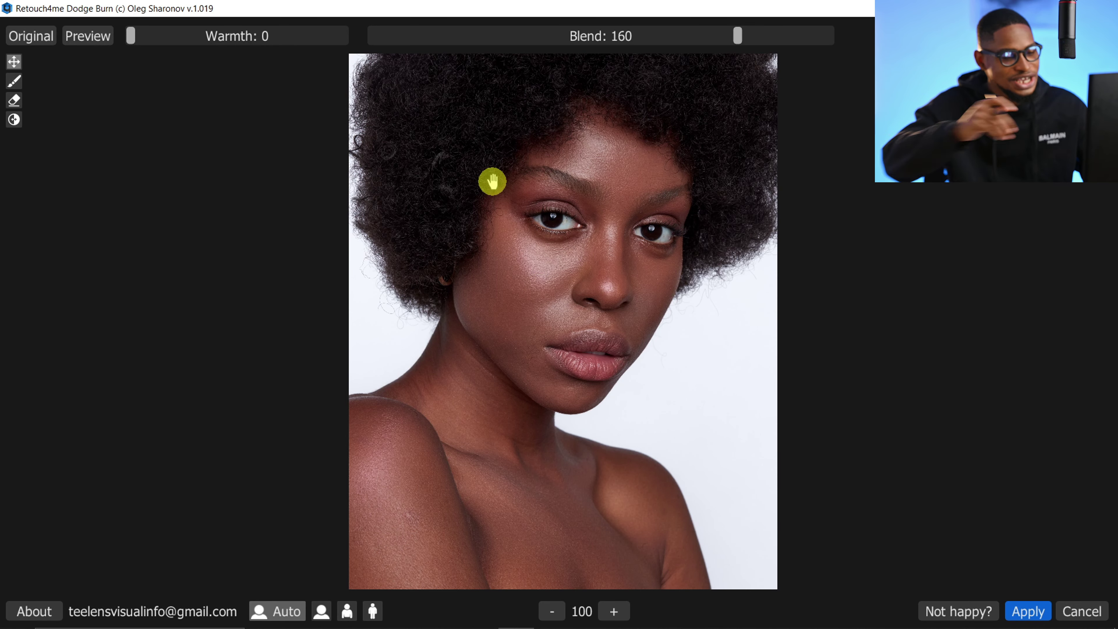
Apply the Dodge Burn filter with Blend at 188 and Soft Light Layer output enabled.
{"action": "scroll", "coordinate": [619, 295], "scroll_direction": "up", "scroll_amount": 2}
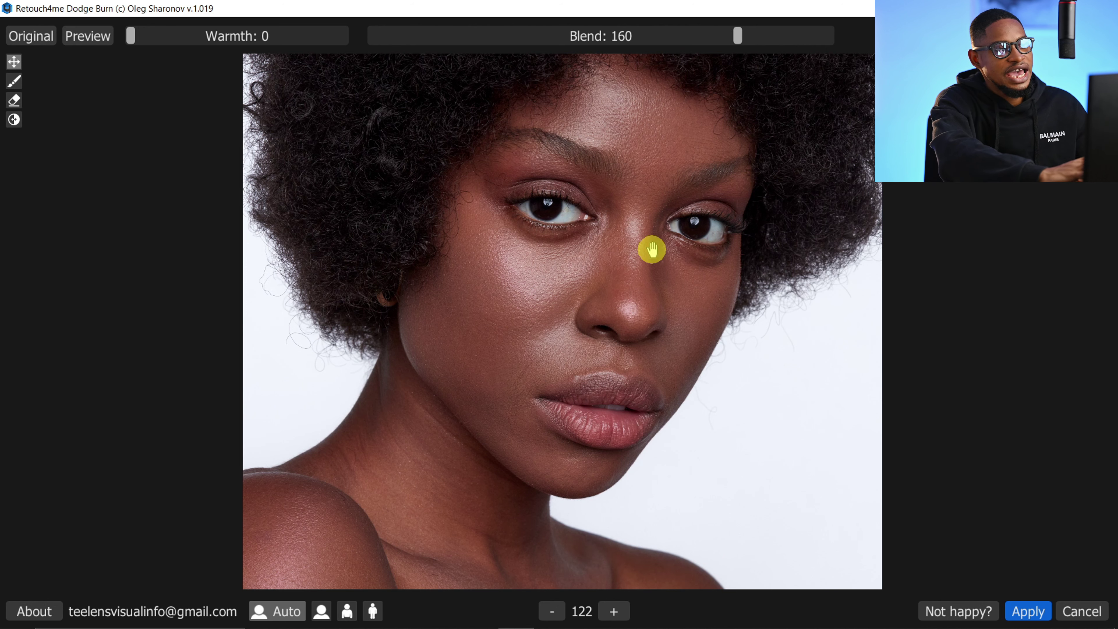
{"action": "left_click", "coordinate": [740, 35]}
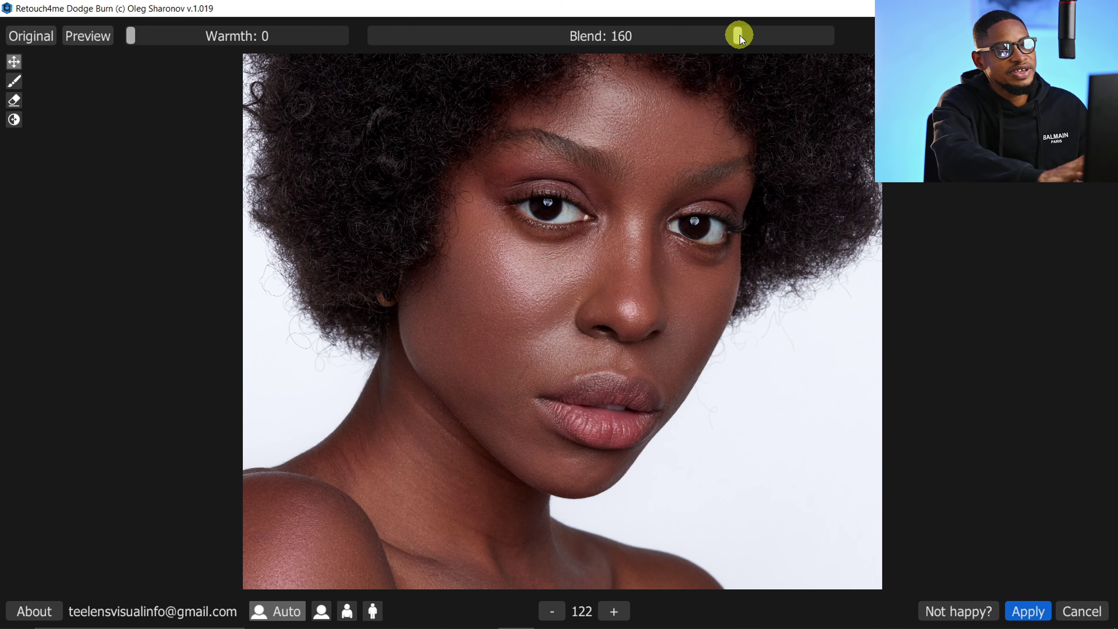
{"action": "left_click_drag", "start_coordinate": [740, 35], "coordinate": [805, 36]}
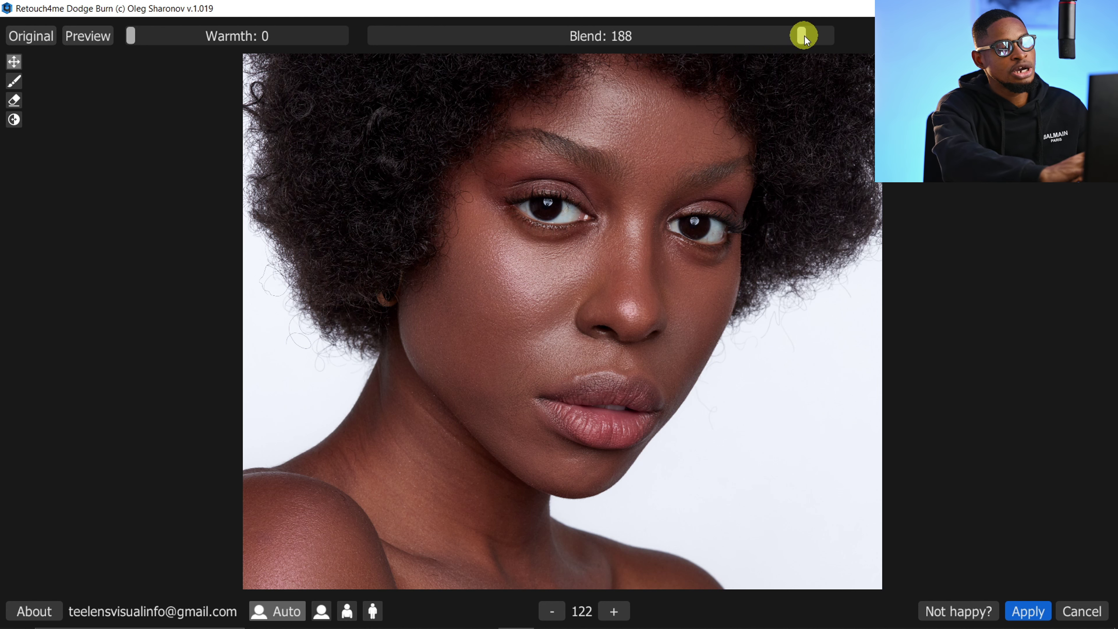
{"action": "left_click", "coordinate": [658, 360]}
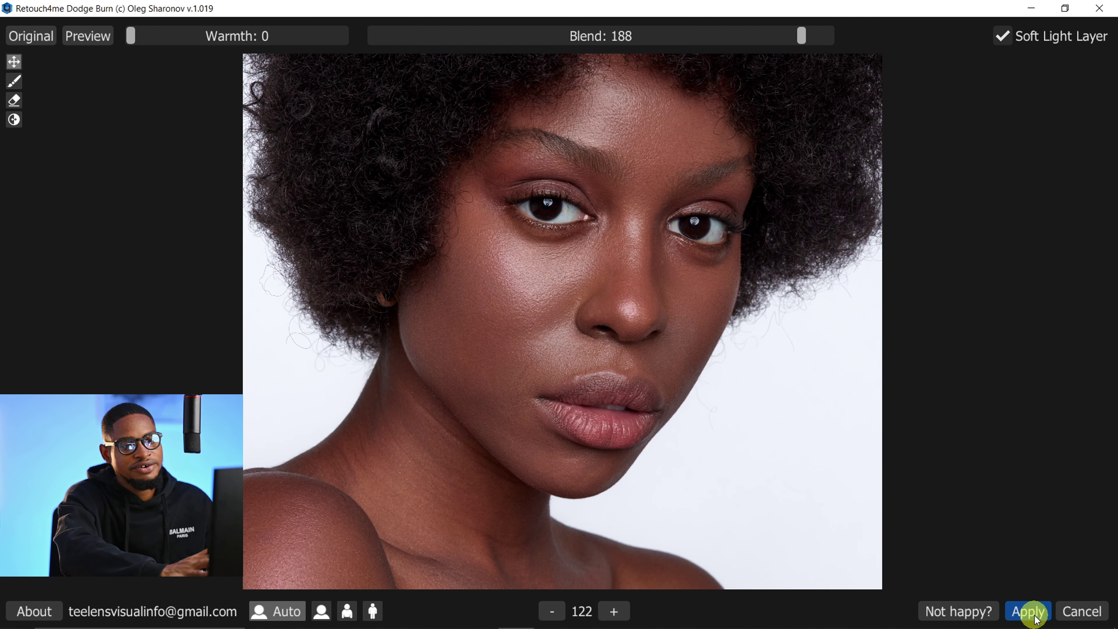
{"action": "left_click", "coordinate": [1008, 38]}
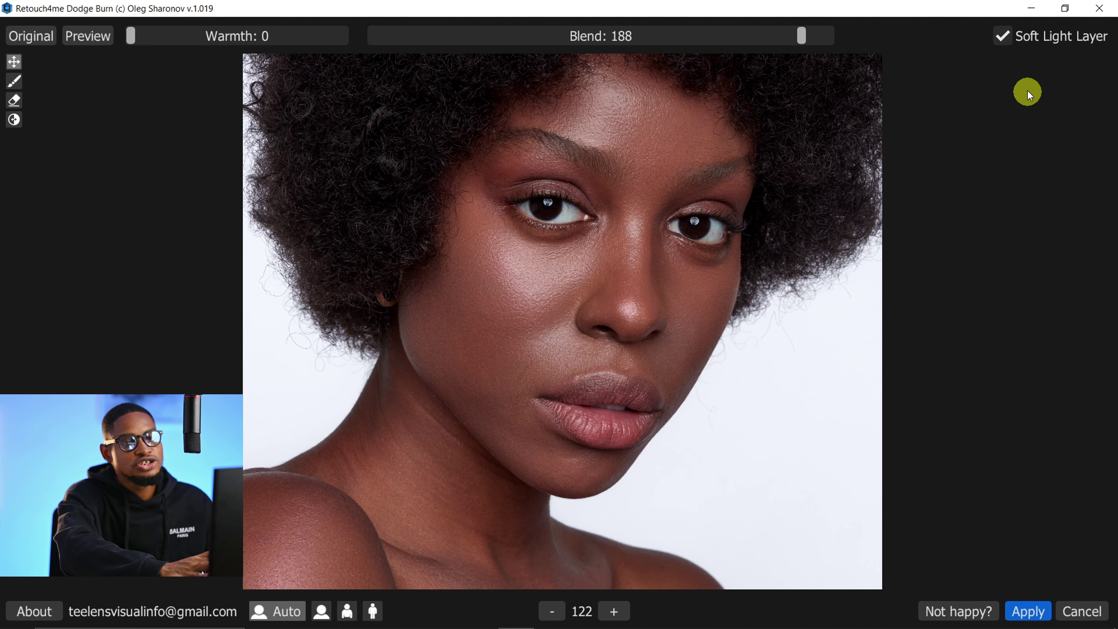
{"action": "key", "text": "ctrl"}
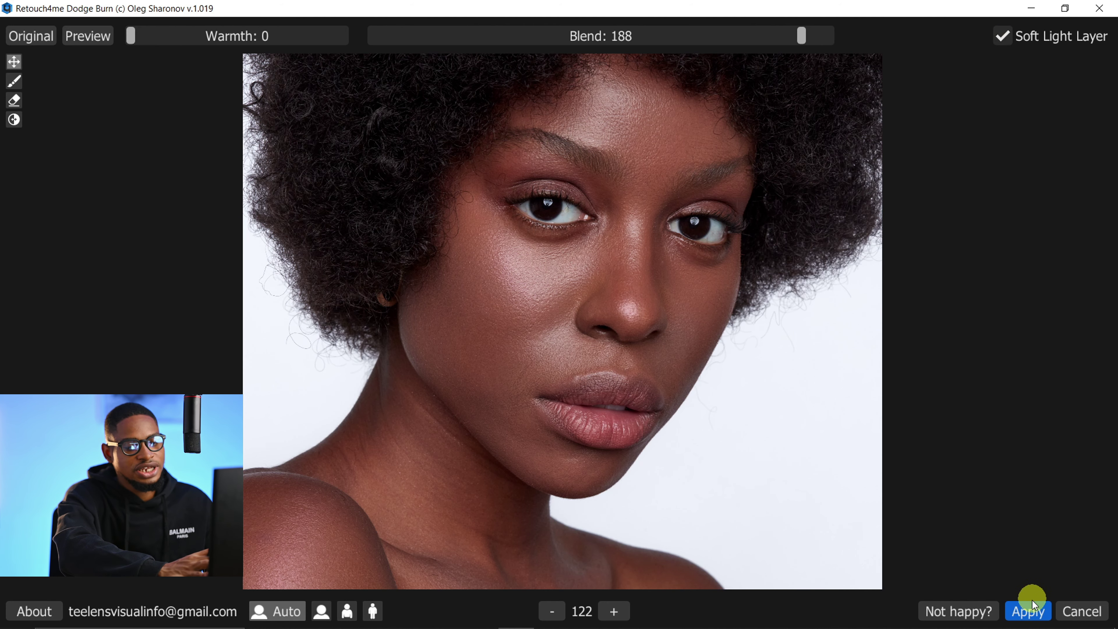
{"action": "left_click", "coordinate": [1026, 613]}
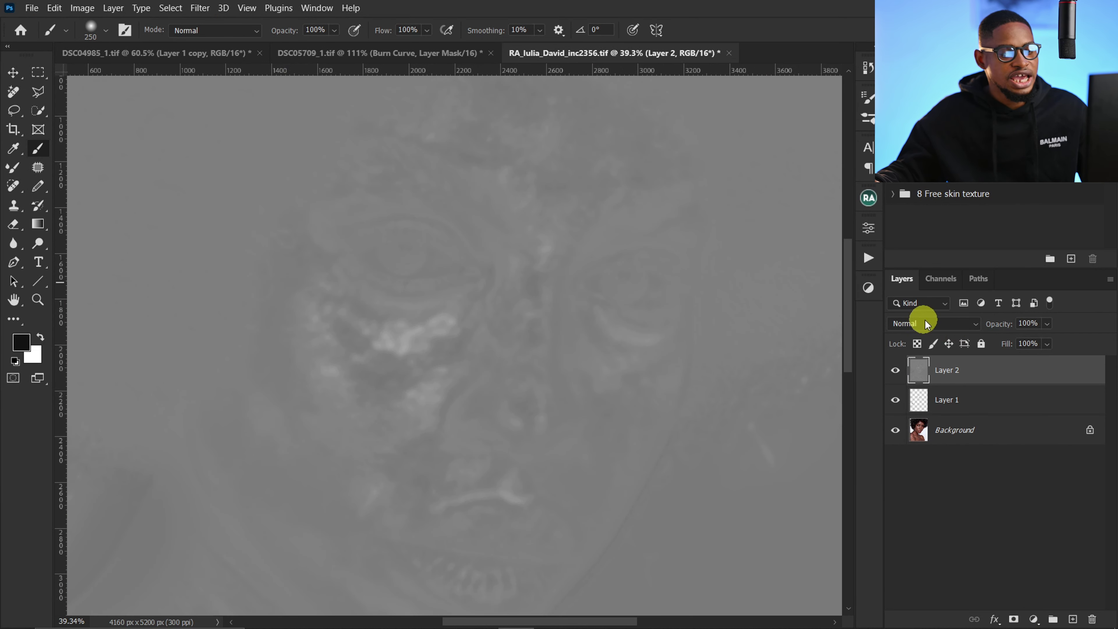
Set the blend mode of the gray Dodge Burn result on Layer 2 to Soft Light.
{"action": "left_click", "coordinate": [932, 328]}
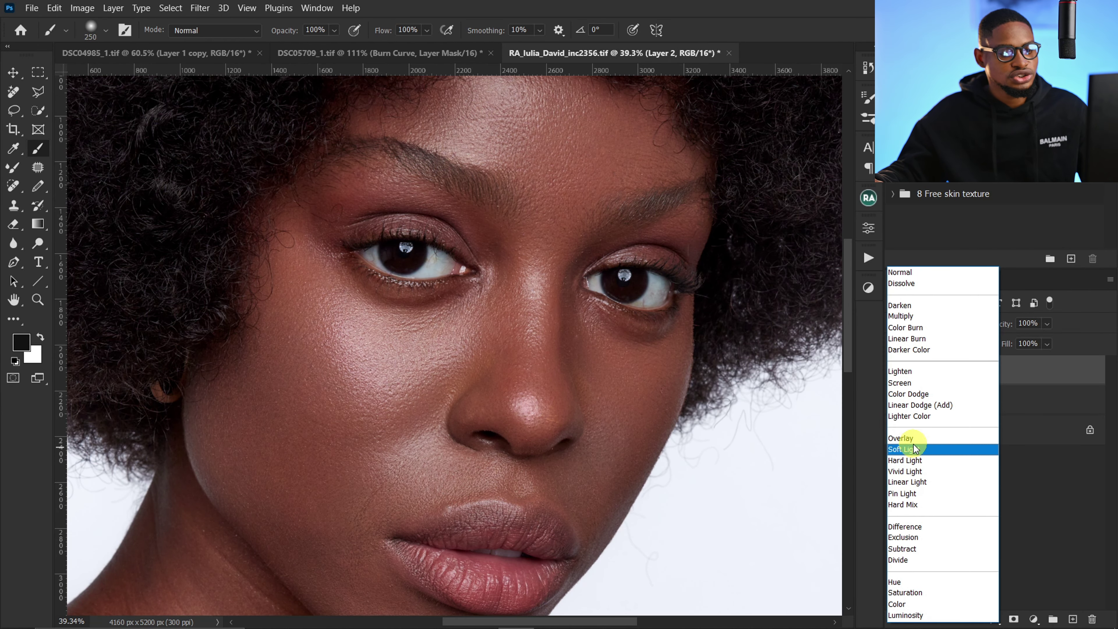
{"action": "left_click", "coordinate": [921, 451]}
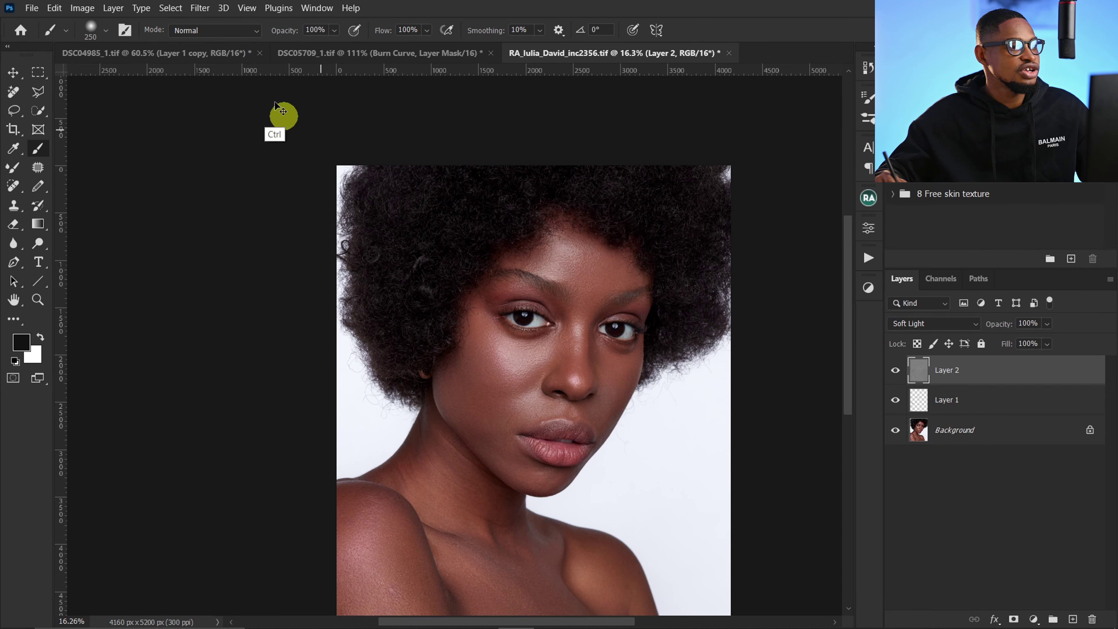
{"action": "left_click", "coordinate": [200, 8]}
{"action": "mouse_move", "coordinate": [352, 337]}
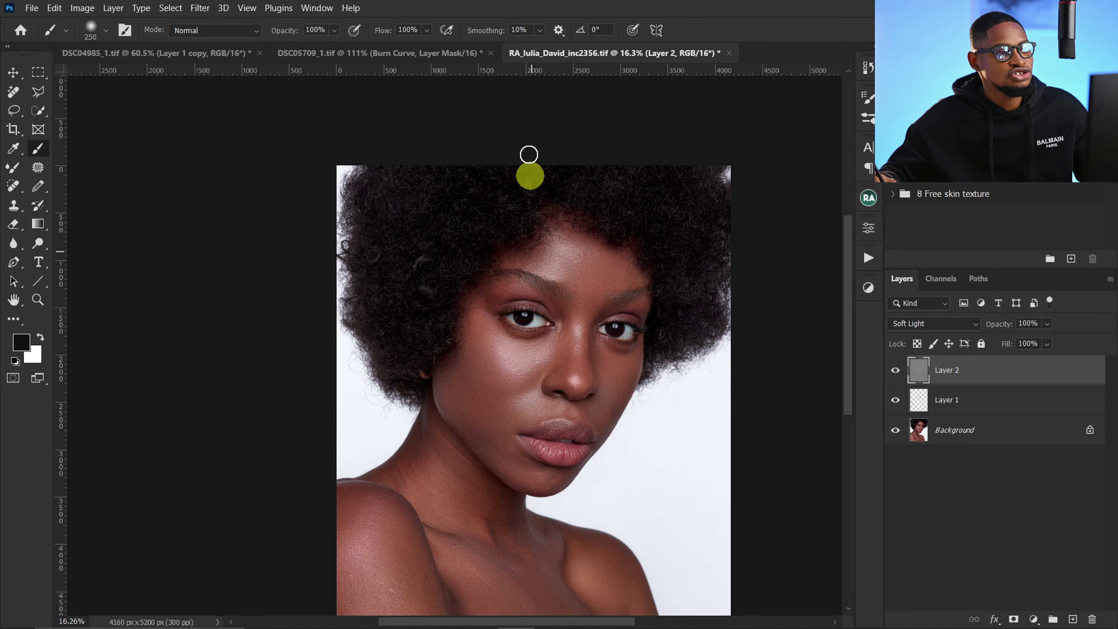
In DSC05709_1.tif, collapse the Dodge & Burn group and stamp the visible layers into a new layer above it.
{"action": "key", "text": "ctrl"}
{"action": "left_click", "coordinate": [376, 53]}
{"action": "key", "text": "z"}
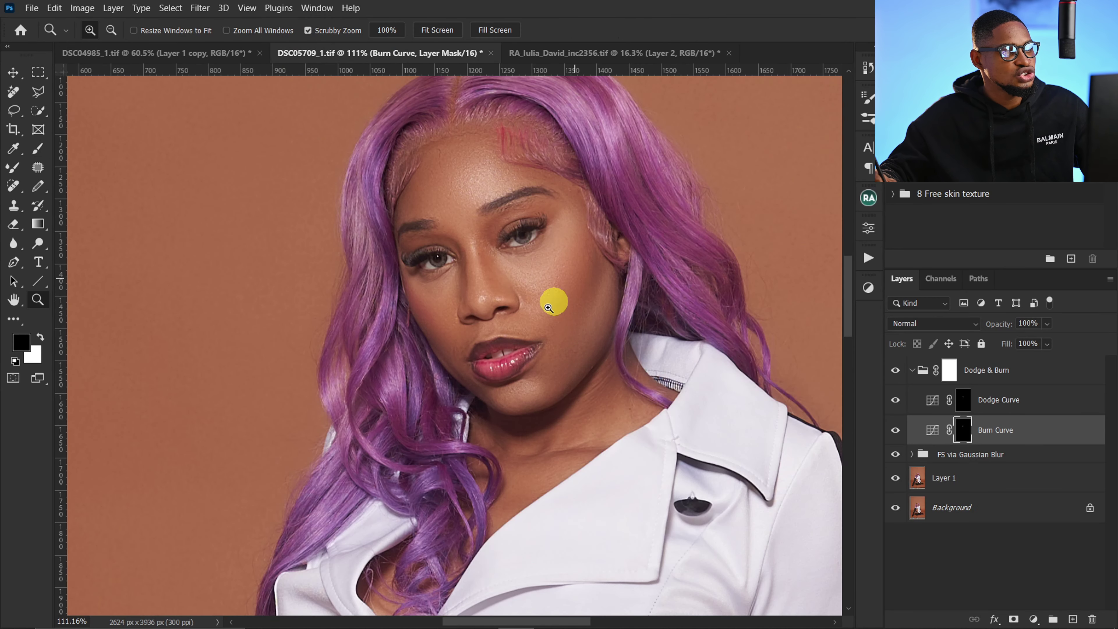
{"action": "left_click_drag", "start_coordinate": [521, 298], "coordinate": [449, 305]}
{"action": "key", "text": "b"}
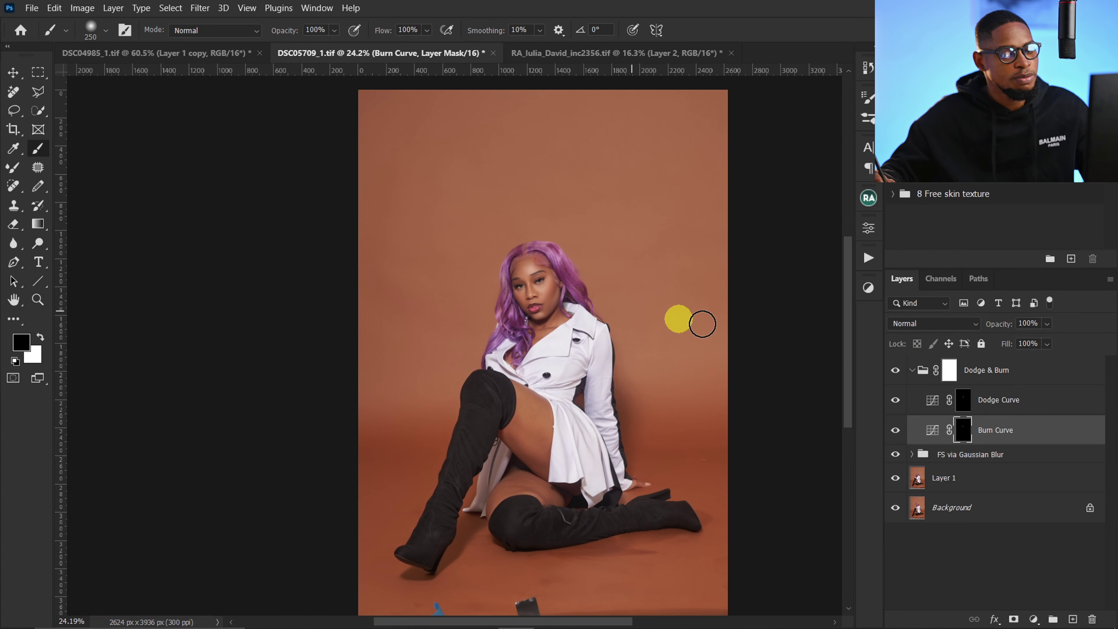
{"action": "left_click", "coordinate": [912, 375]}
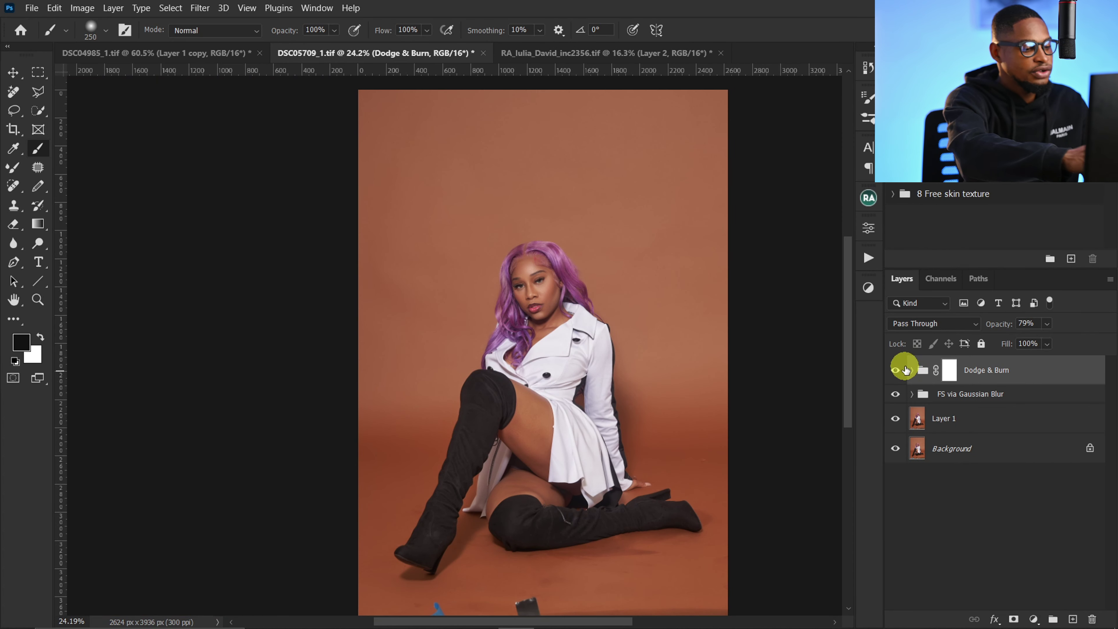
{"action": "left_click_drag", "start_coordinate": [487, 389], "coordinate": [433, 343]}
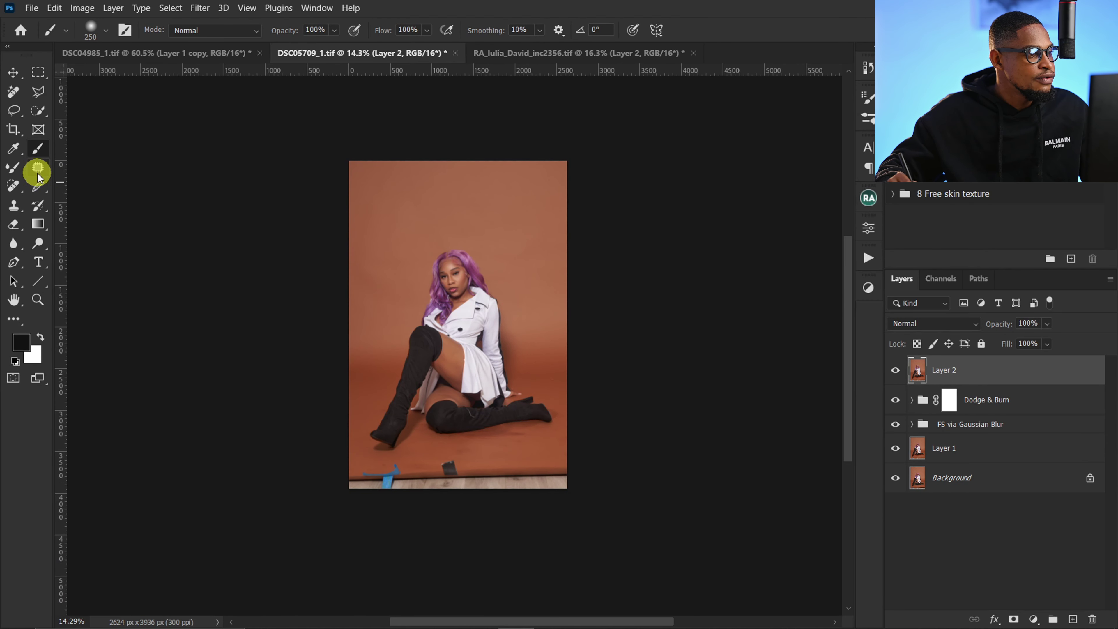
Remove the backdrop edge, blue and black tape, and wooden floor strip below the model with the Patch tool on Layer 2.
{"action": "left_click", "coordinate": [38, 172]}
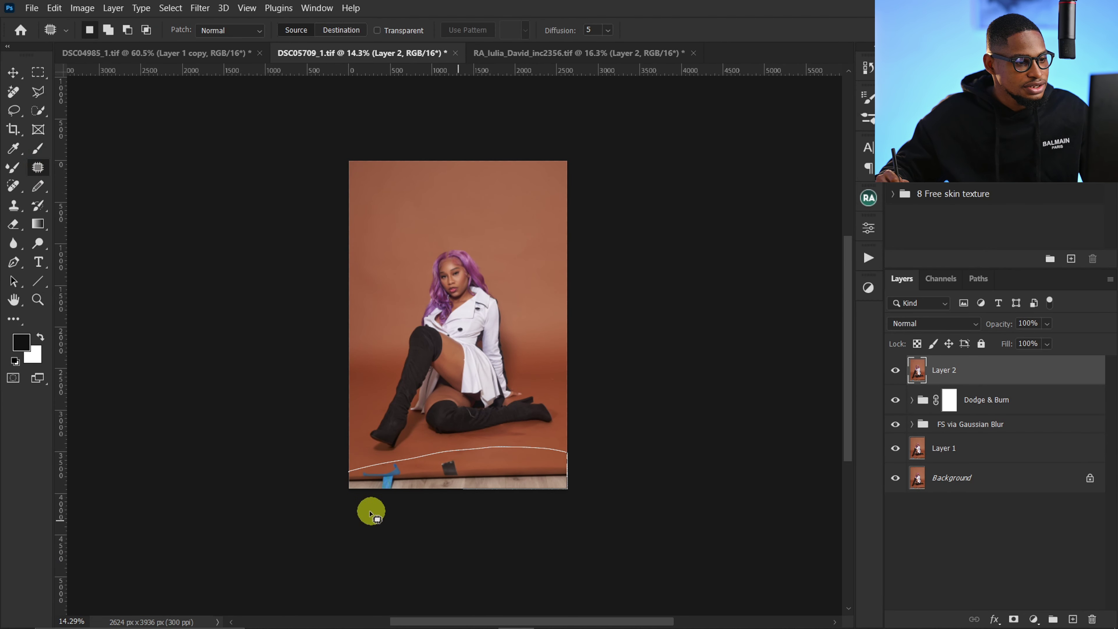
{"action": "left_click_drag", "start_coordinate": [370, 512], "coordinate": [331, 502]}
{"action": "left_click_drag", "start_coordinate": [474, 465], "coordinate": [474, 451]}
{"action": "left_click", "coordinate": [595, 459]}
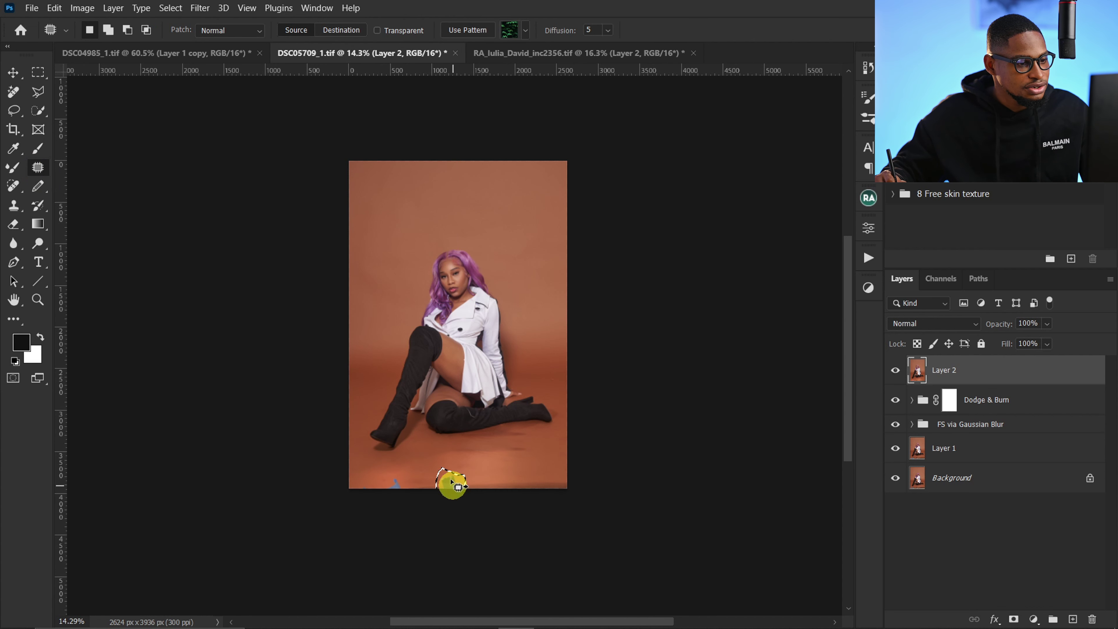
{"action": "key", "text": "ctrl+d"}
{"action": "left_click_drag", "start_coordinate": [404, 474], "coordinate": [533, 480]}
{"action": "key", "text": "ctrl+d"}
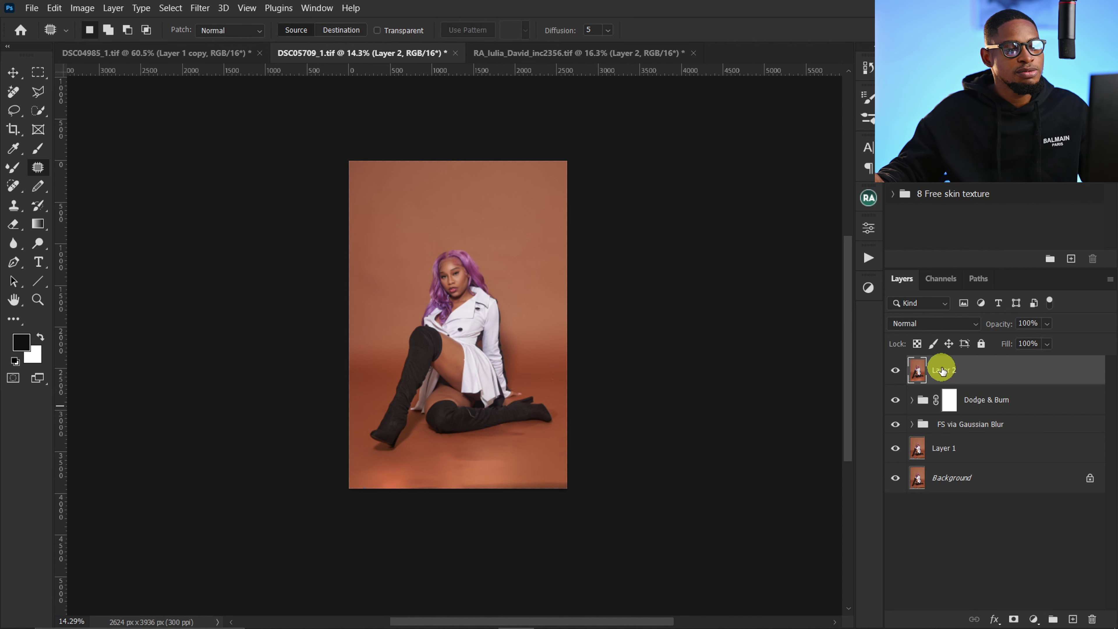
Stamp the patched image into a new top layer and start the Retouch4me Clean Backdrop filter on it.
{"action": "key", "text": "ctrl+alt+shift+e"}
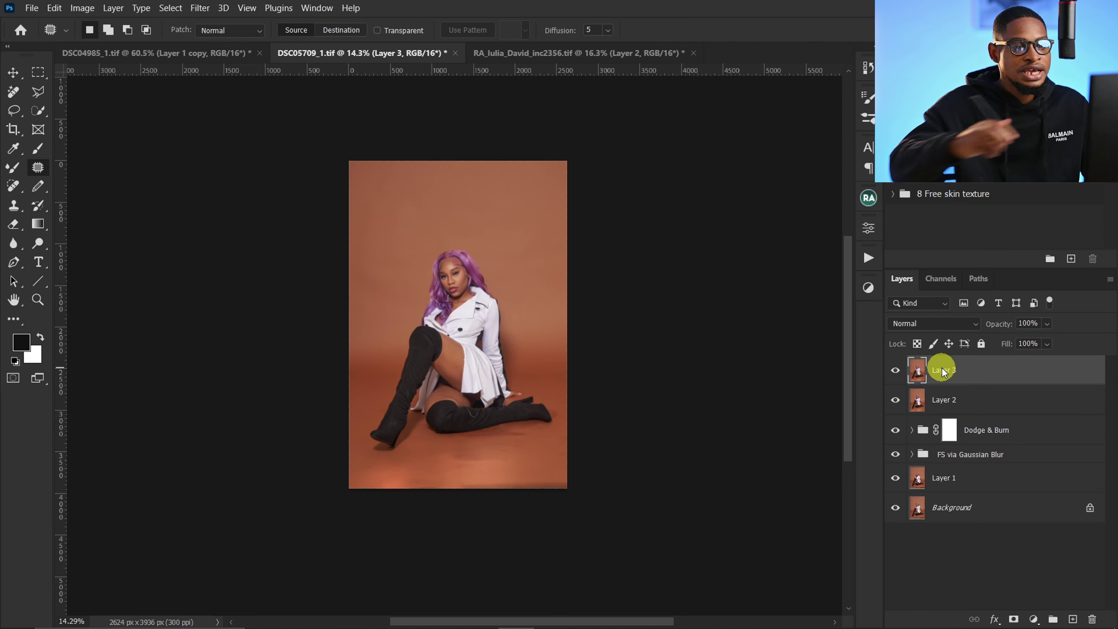
{"action": "left_click_drag", "start_coordinate": [482, 436], "coordinate": [517, 435]}
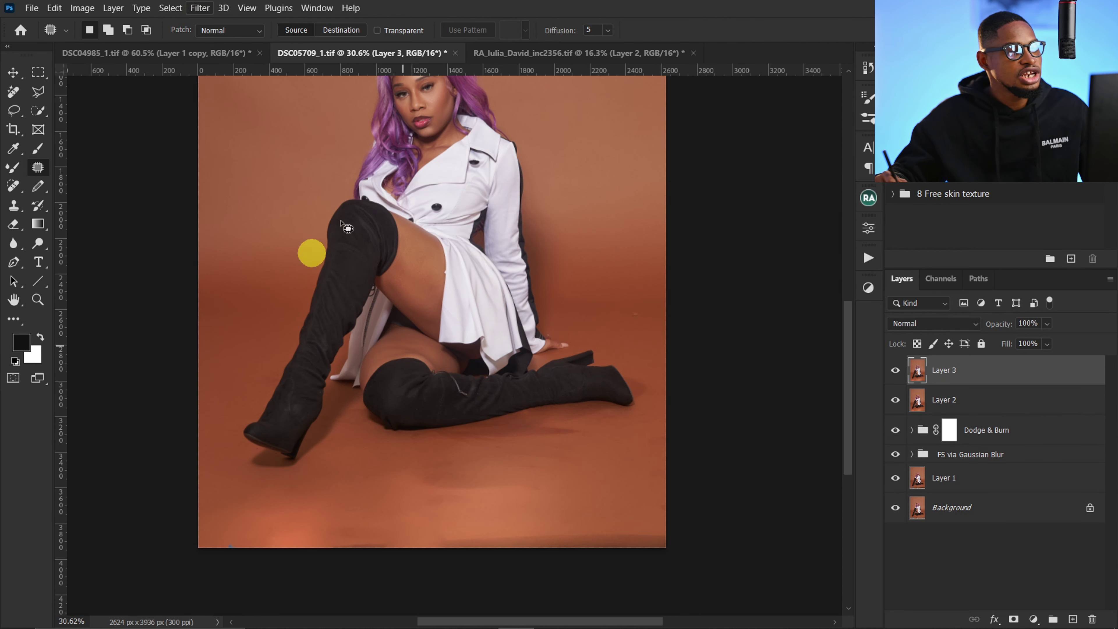
{"action": "left_click", "coordinate": [203, 9]}
{"action": "mouse_move", "coordinate": [348, 335]}
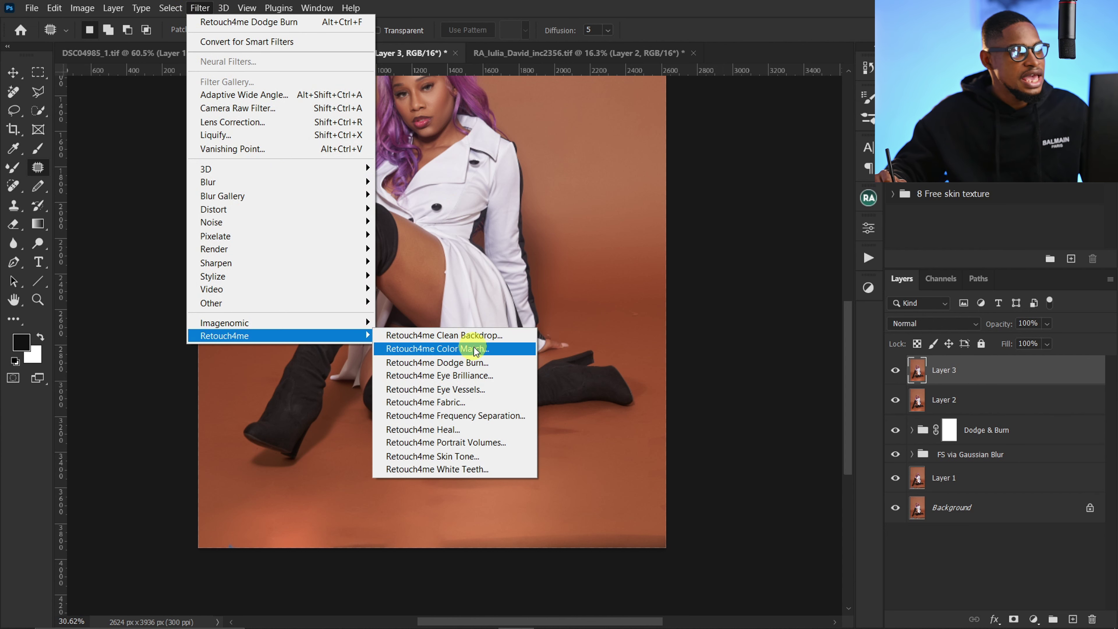
{"action": "left_click", "coordinate": [488, 337]}
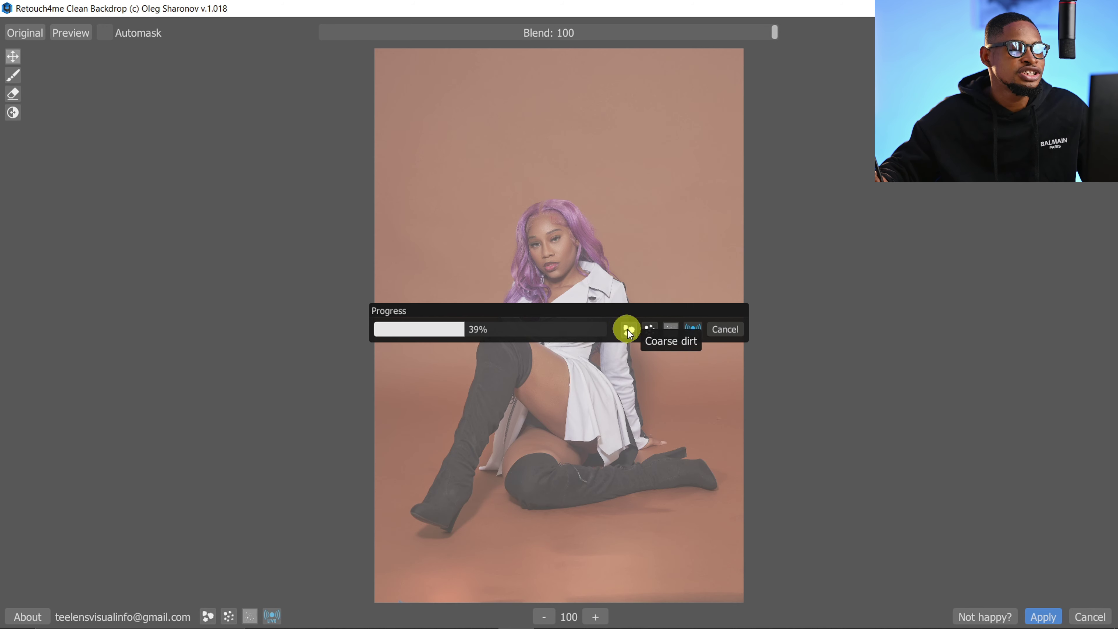
Apply the Clean Backdrop filter to Layer 3 with the Fine dirt option and Blend at 100.
{"action": "left_click", "coordinate": [650, 331]}
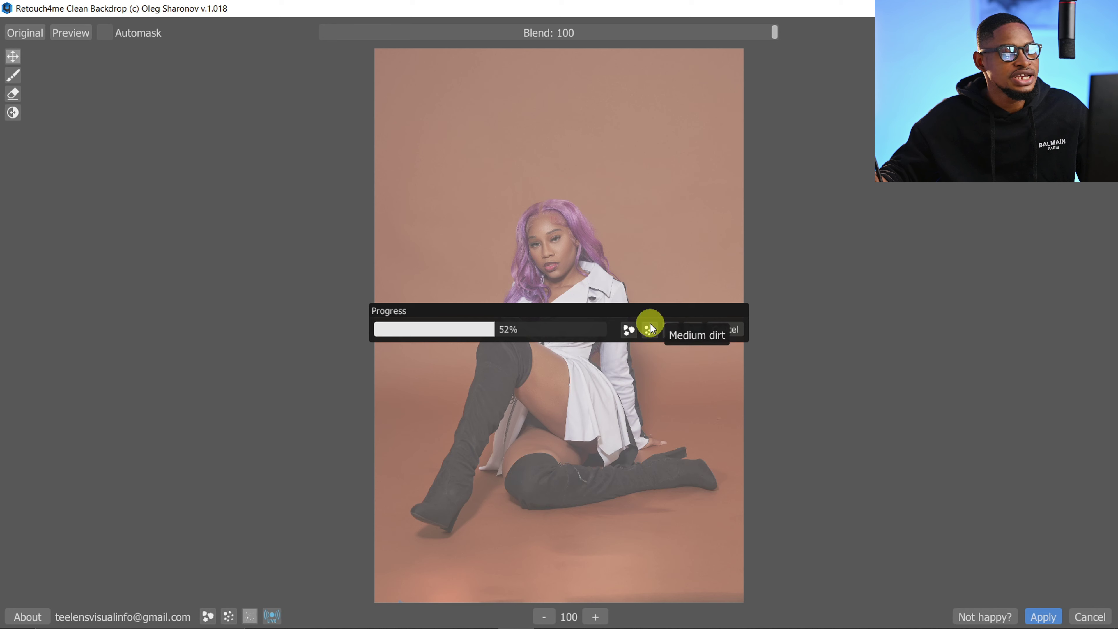
{"action": "left_click", "coordinate": [649, 329]}
{"action": "left_click", "coordinate": [674, 334]}
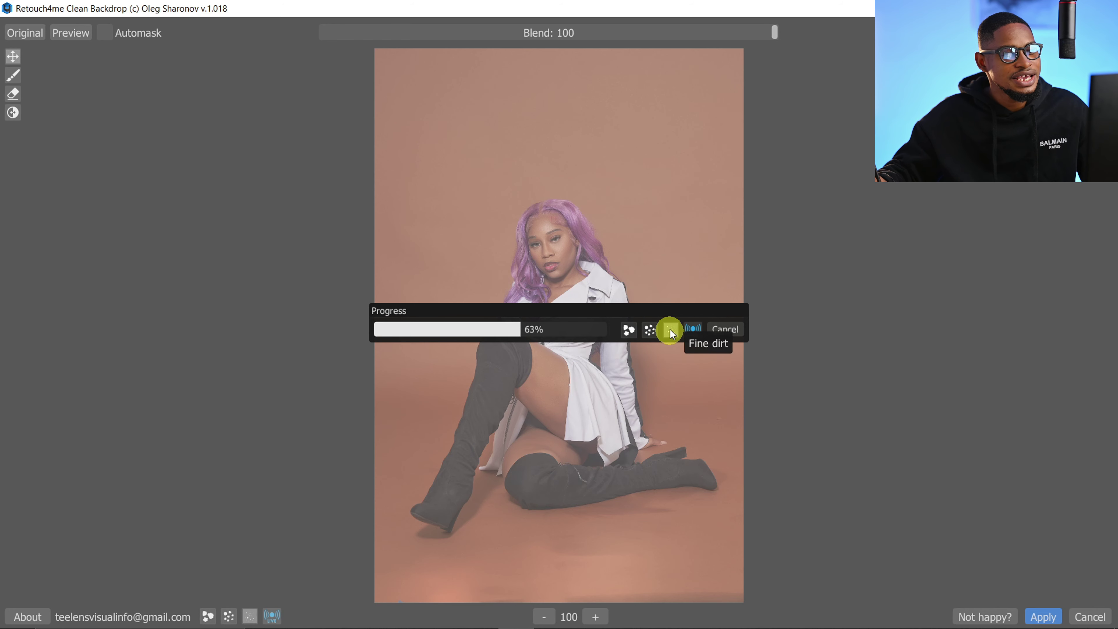
{"action": "left_click", "coordinate": [671, 331]}
{"action": "left_click", "coordinate": [672, 333]}
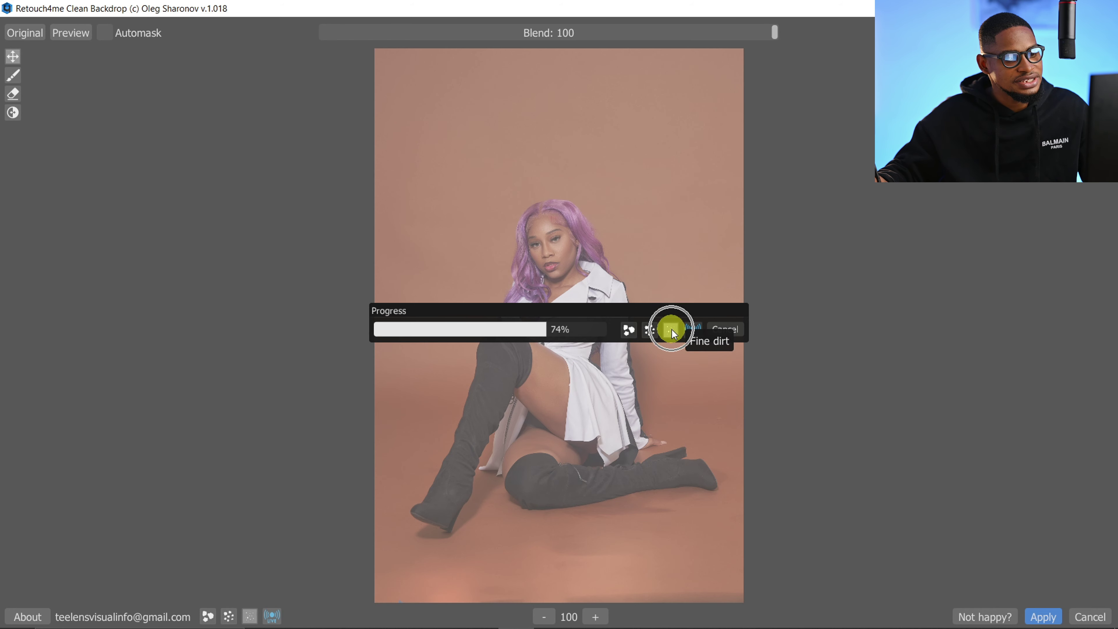
{"action": "scroll", "coordinate": [737, 449], "scroll_direction": "up", "scroll_amount": 3}
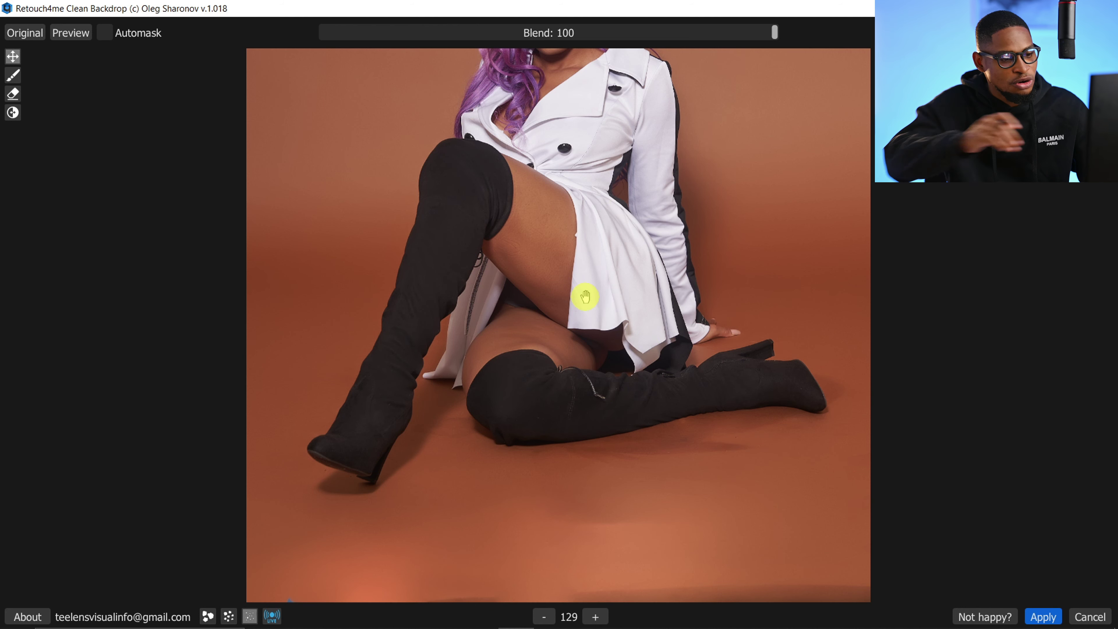
{"action": "scroll", "coordinate": [586, 296], "scroll_direction": "down", "scroll_amount": 2}
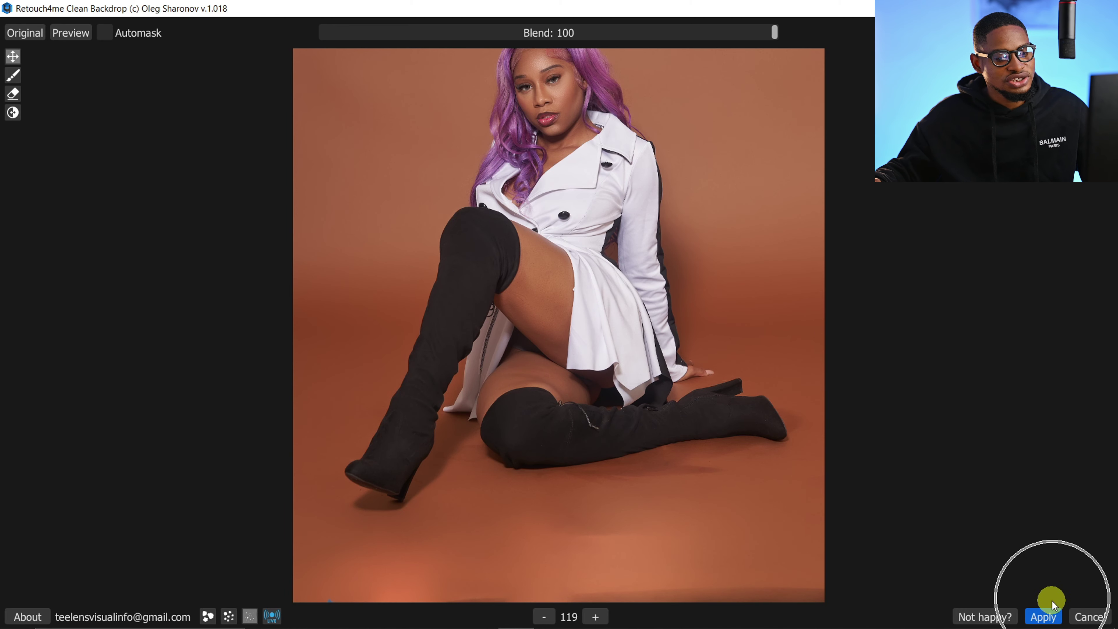
{"action": "left_click", "coordinate": [1048, 614]}
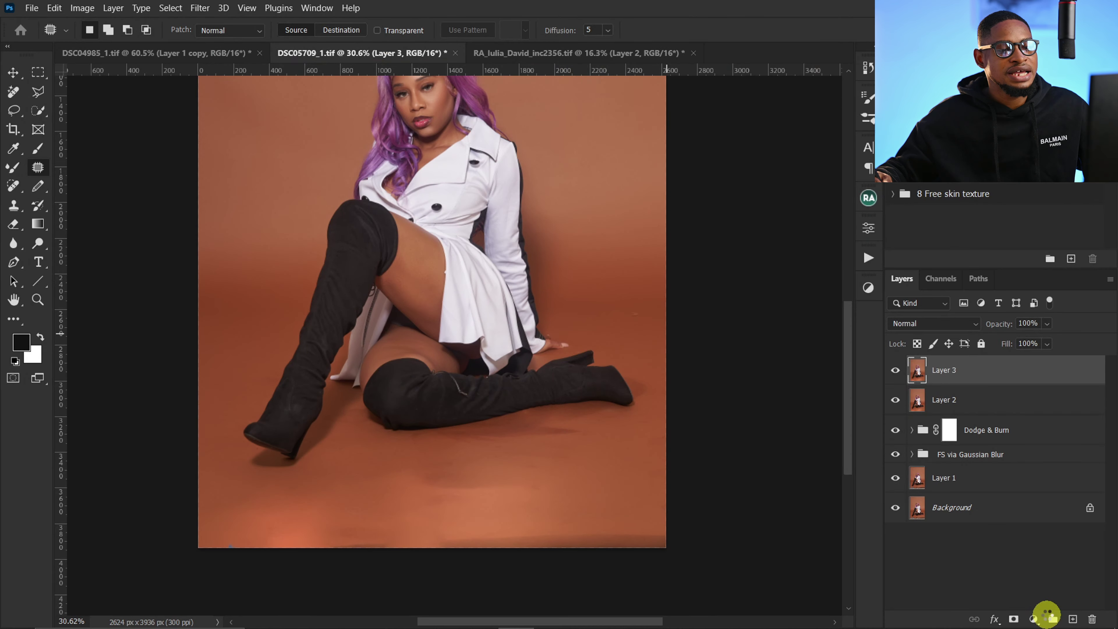
{"action": "left_click", "coordinate": [573, 229]}
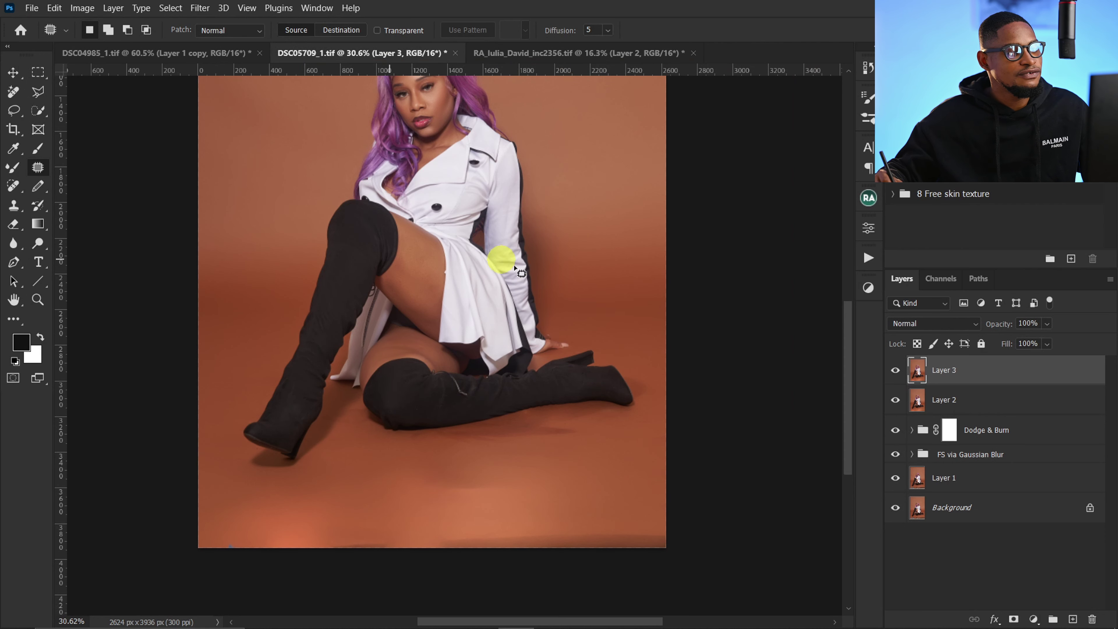
Examine the cleaned backdrop around the model's boots on Layer 3.
{"action": "scroll", "coordinate": [535, 416], "scroll_direction": "up", "scroll_amount": 3}
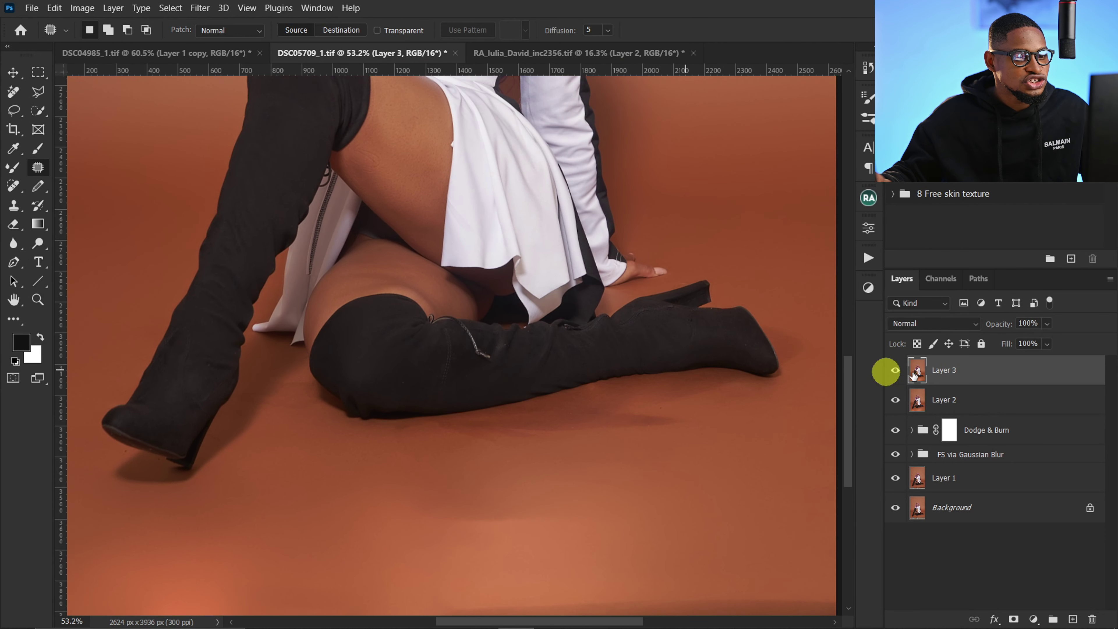
{"action": "key", "text": "ctrl+space"}
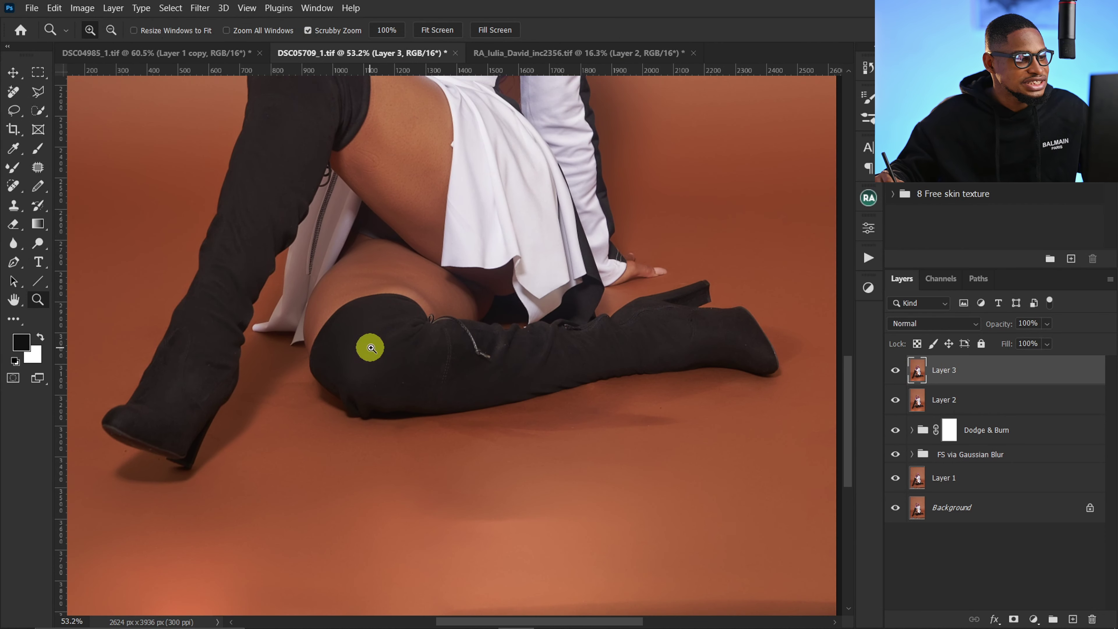
{"action": "double_click", "coordinate": [370, 347]}
{"action": "left_click_drag", "start_coordinate": [468, 364], "coordinate": [428, 369]}
{"action": "key", "text": "ctrl+space"}
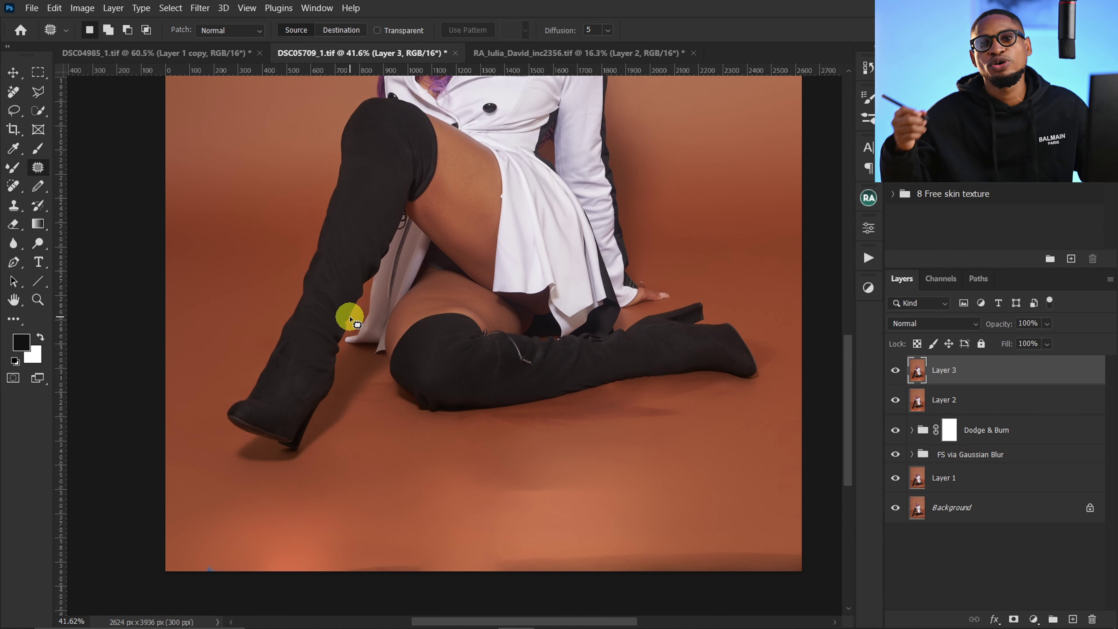
Add a white layer mask to Layer 3 and paint over both boots with a black Brush to restore their fabric detail.
{"action": "left_click", "coordinate": [1020, 598]}
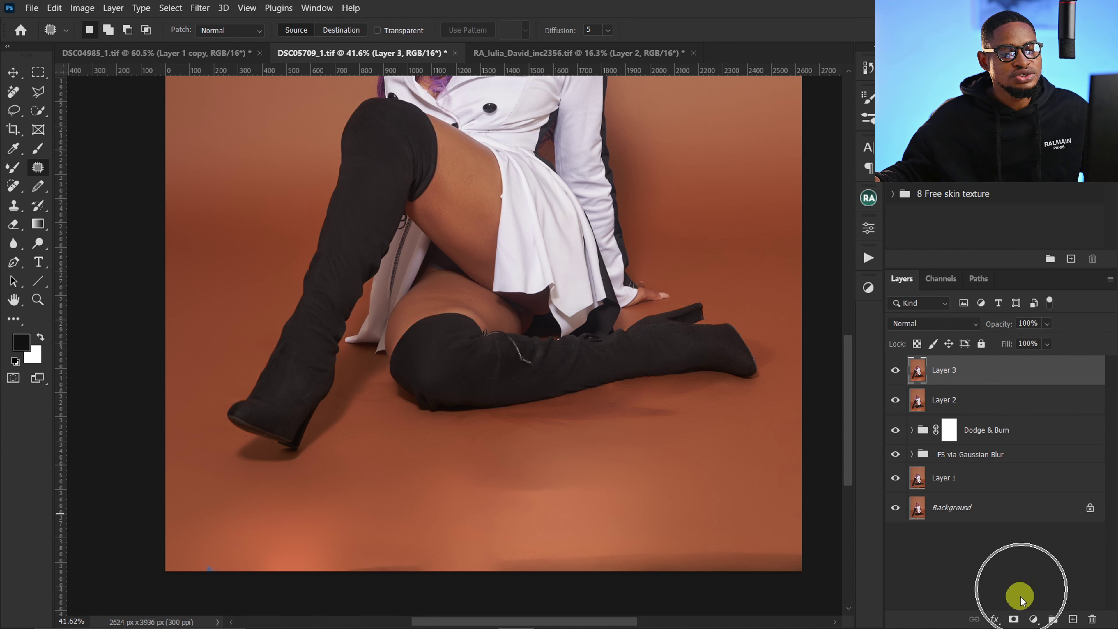
{"action": "left_click", "coordinate": [1014, 621]}
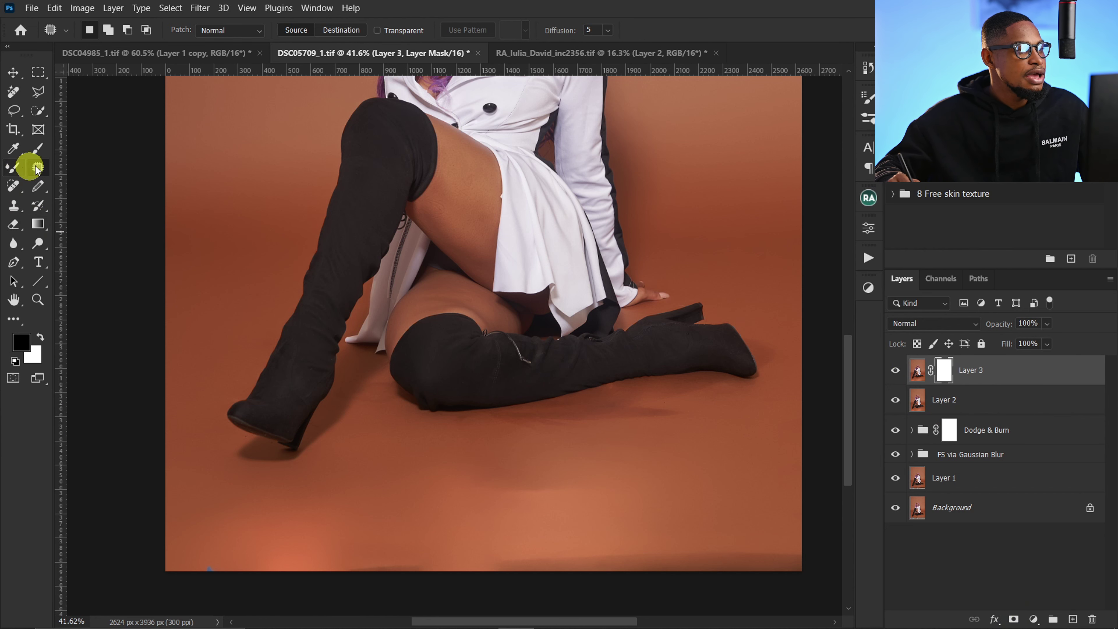
{"action": "left_click", "coordinate": [35, 151]}
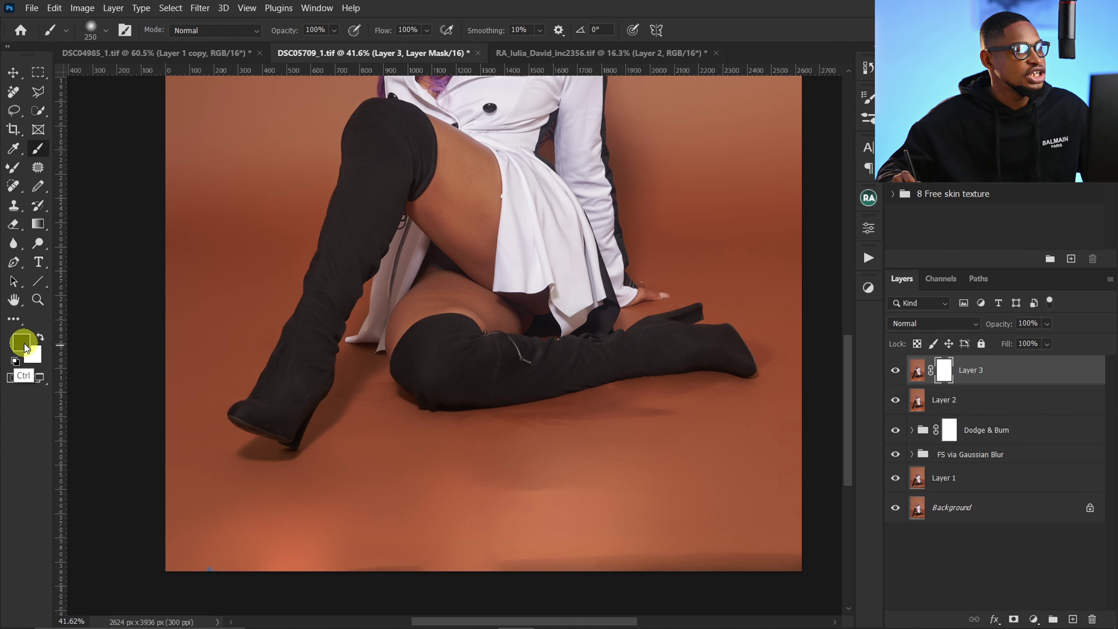
{"action": "left_click", "coordinate": [414, 92]}
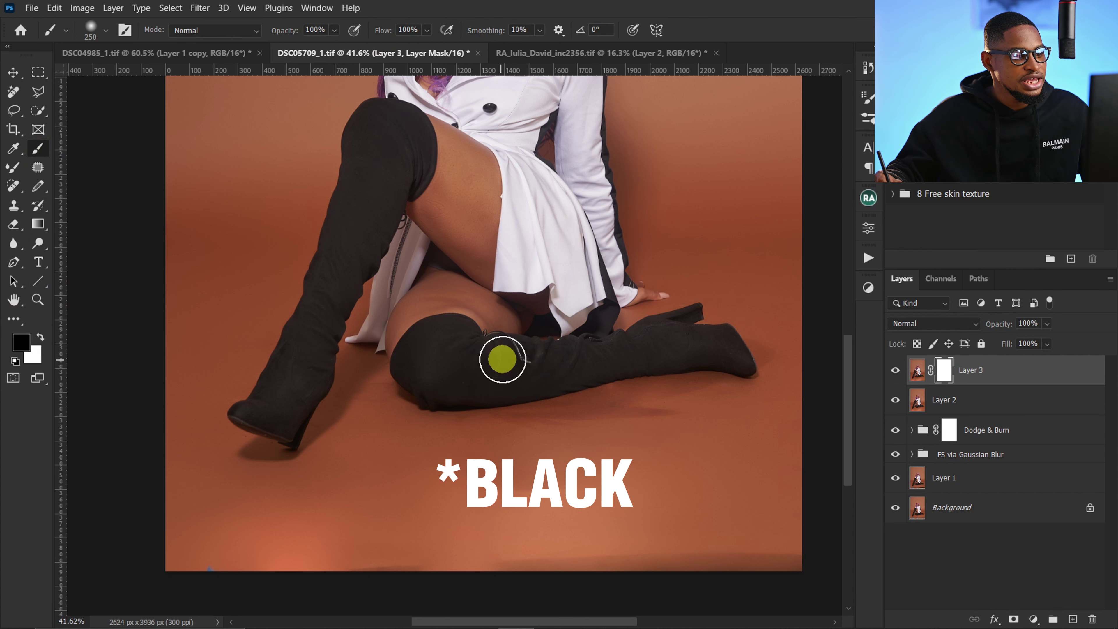
{"action": "mouse_move", "coordinate": [502, 360]}
{"action": "left_mouse_down"}
{"action": "mouse_move", "coordinate": [466, 349]}
{"action": "mouse_move", "coordinate": [485, 370]}
{"action": "mouse_move", "coordinate": [600, 350]}
{"action": "mouse_move", "coordinate": [492, 370]}
{"action": "mouse_move", "coordinate": [589, 350]}
{"action": "mouse_move", "coordinate": [319, 352]}
{"action": "left_mouse_up"}
{"action": "left_click_drag", "start_coordinate": [381, 150], "coordinate": [283, 381]}
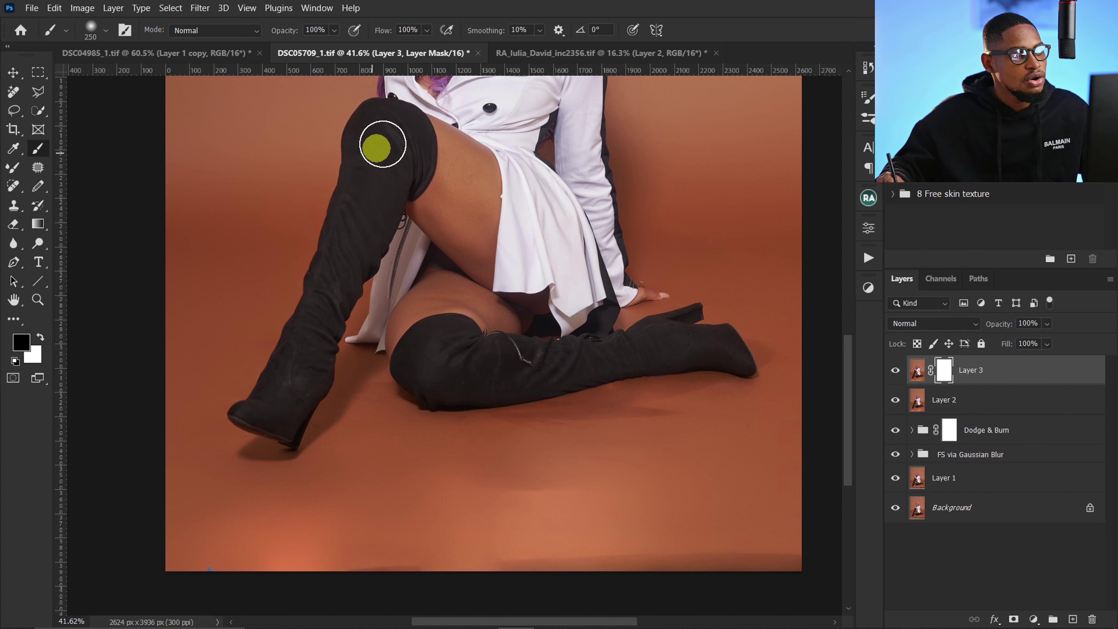
{"action": "left_click_drag", "start_coordinate": [383, 144], "coordinate": [343, 192]}
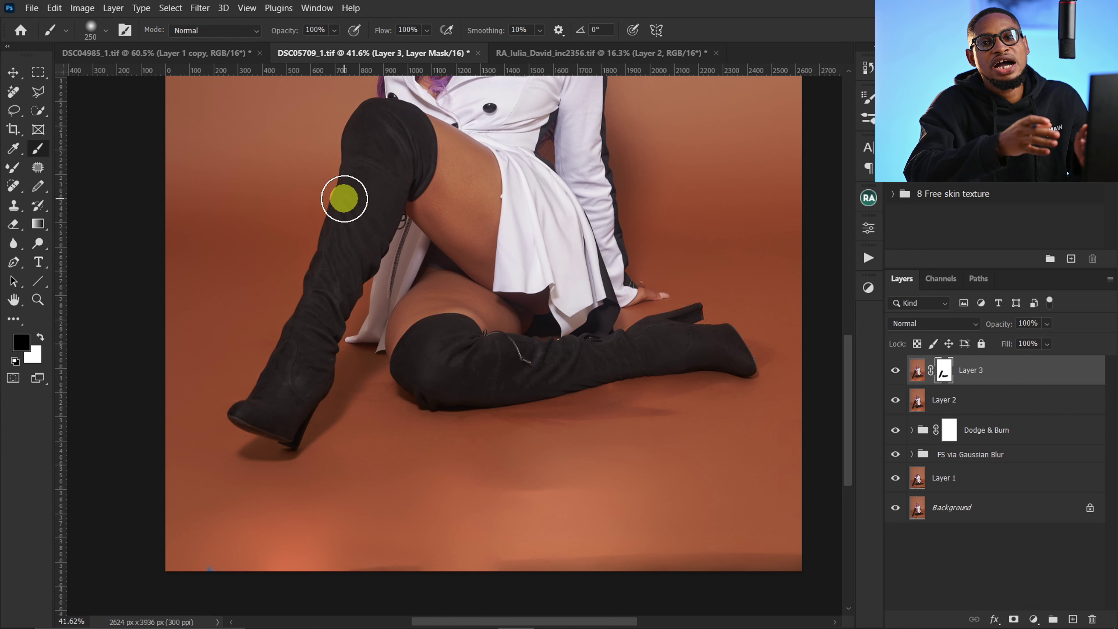